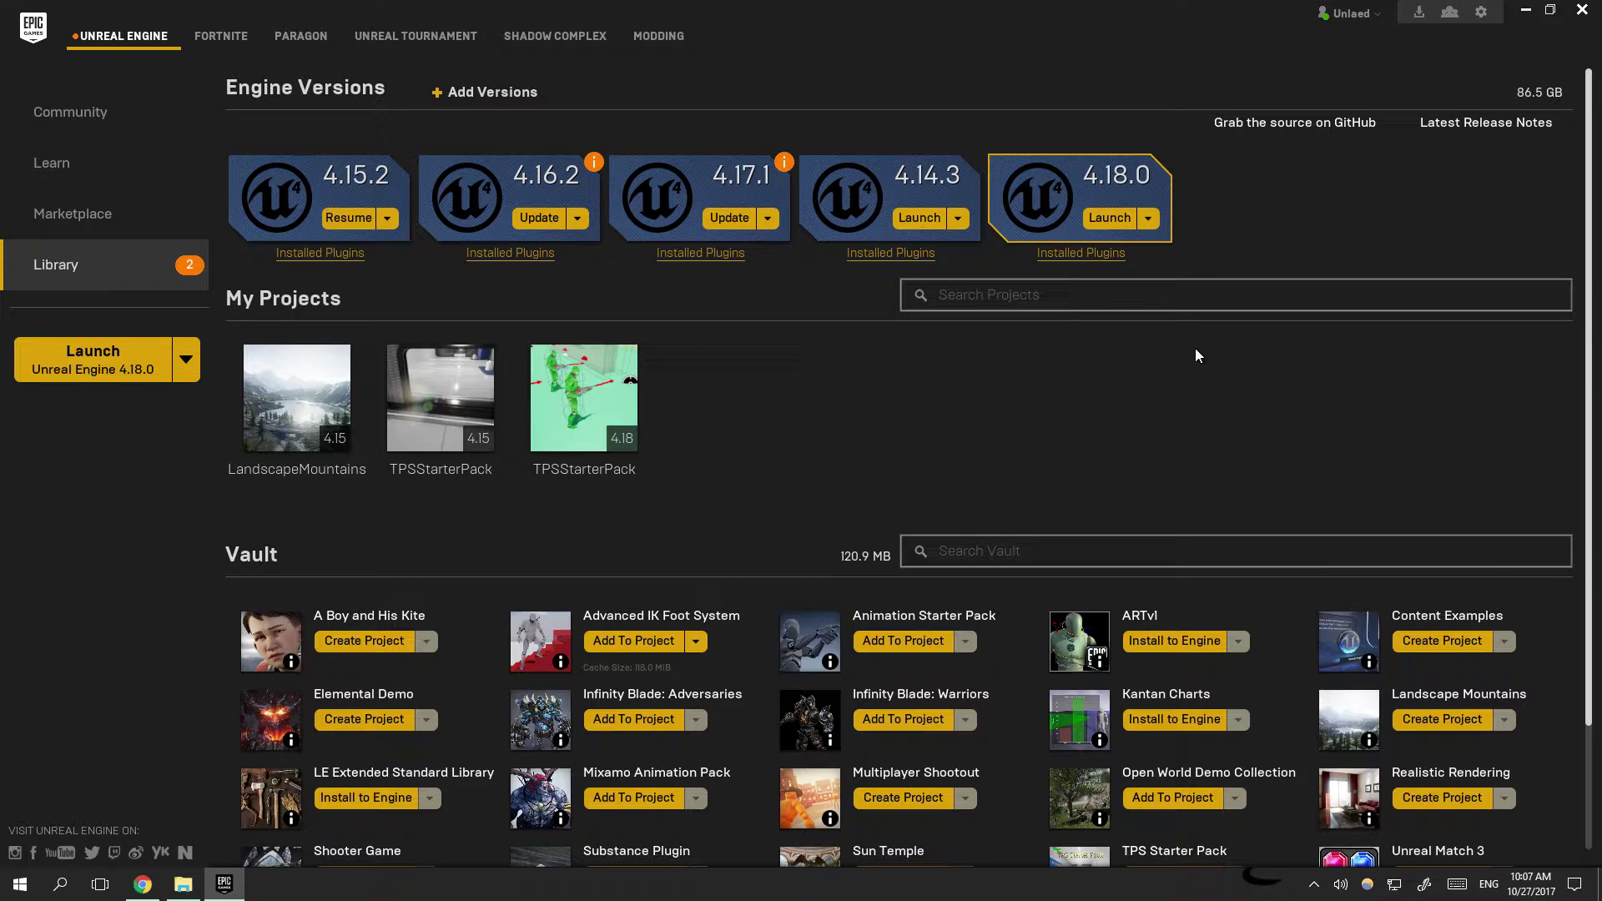
Step: Launch Unreal Engine 4.18.0 from the Epic Games Launcher Library
click(1115, 222)
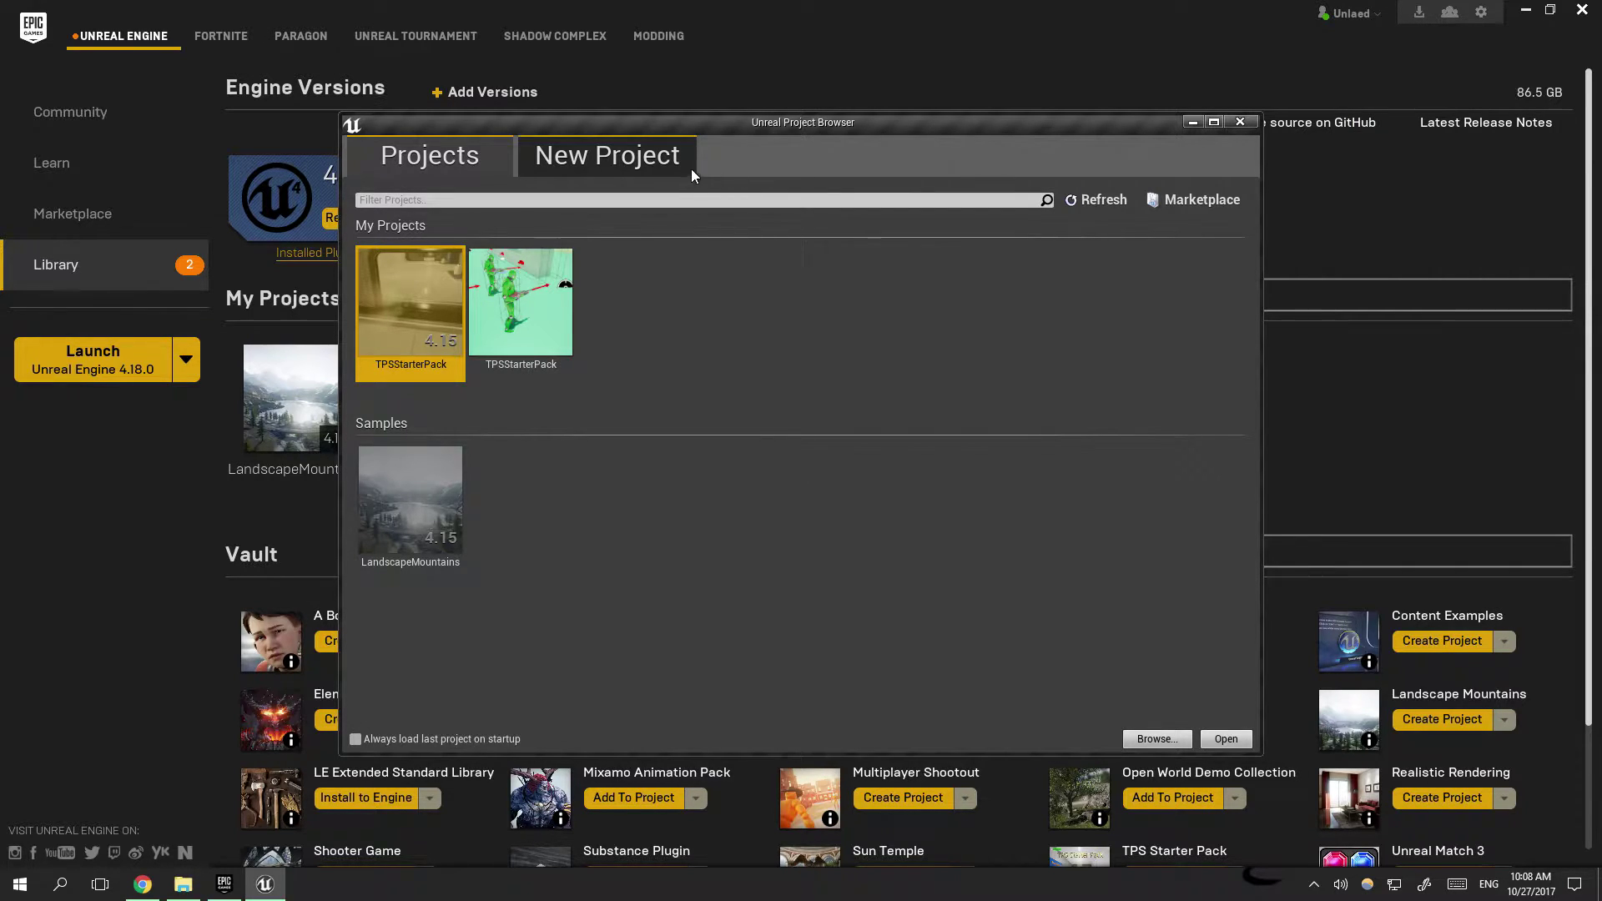
Step: Create a new Third Person Blueprint project named AdvancedIKSystem
click(618, 172)
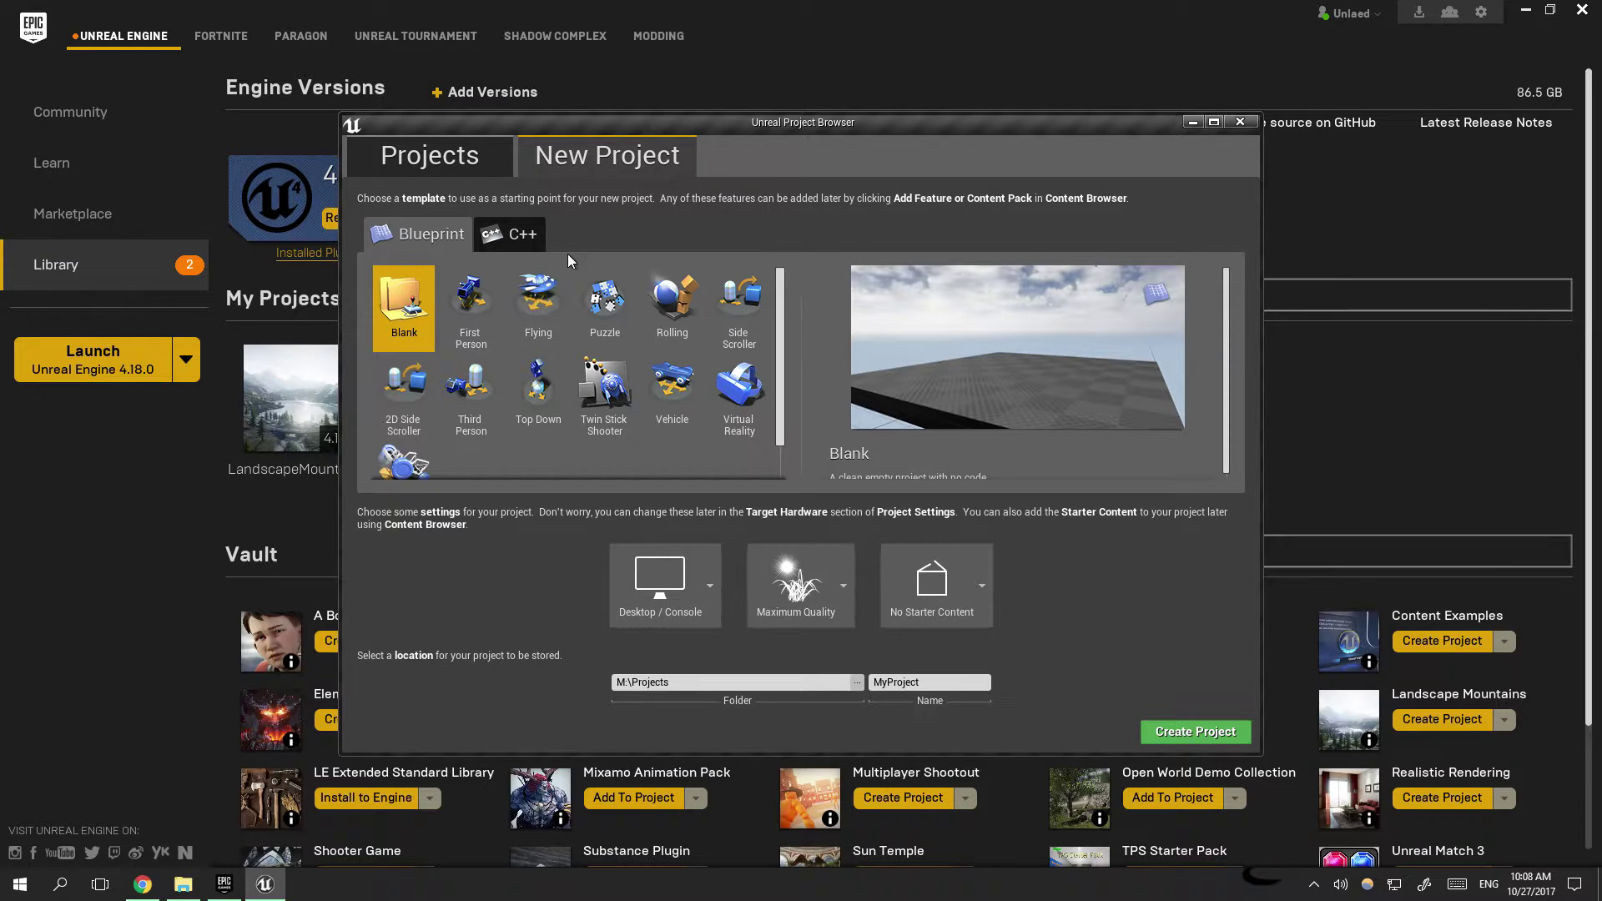
click(485, 402)
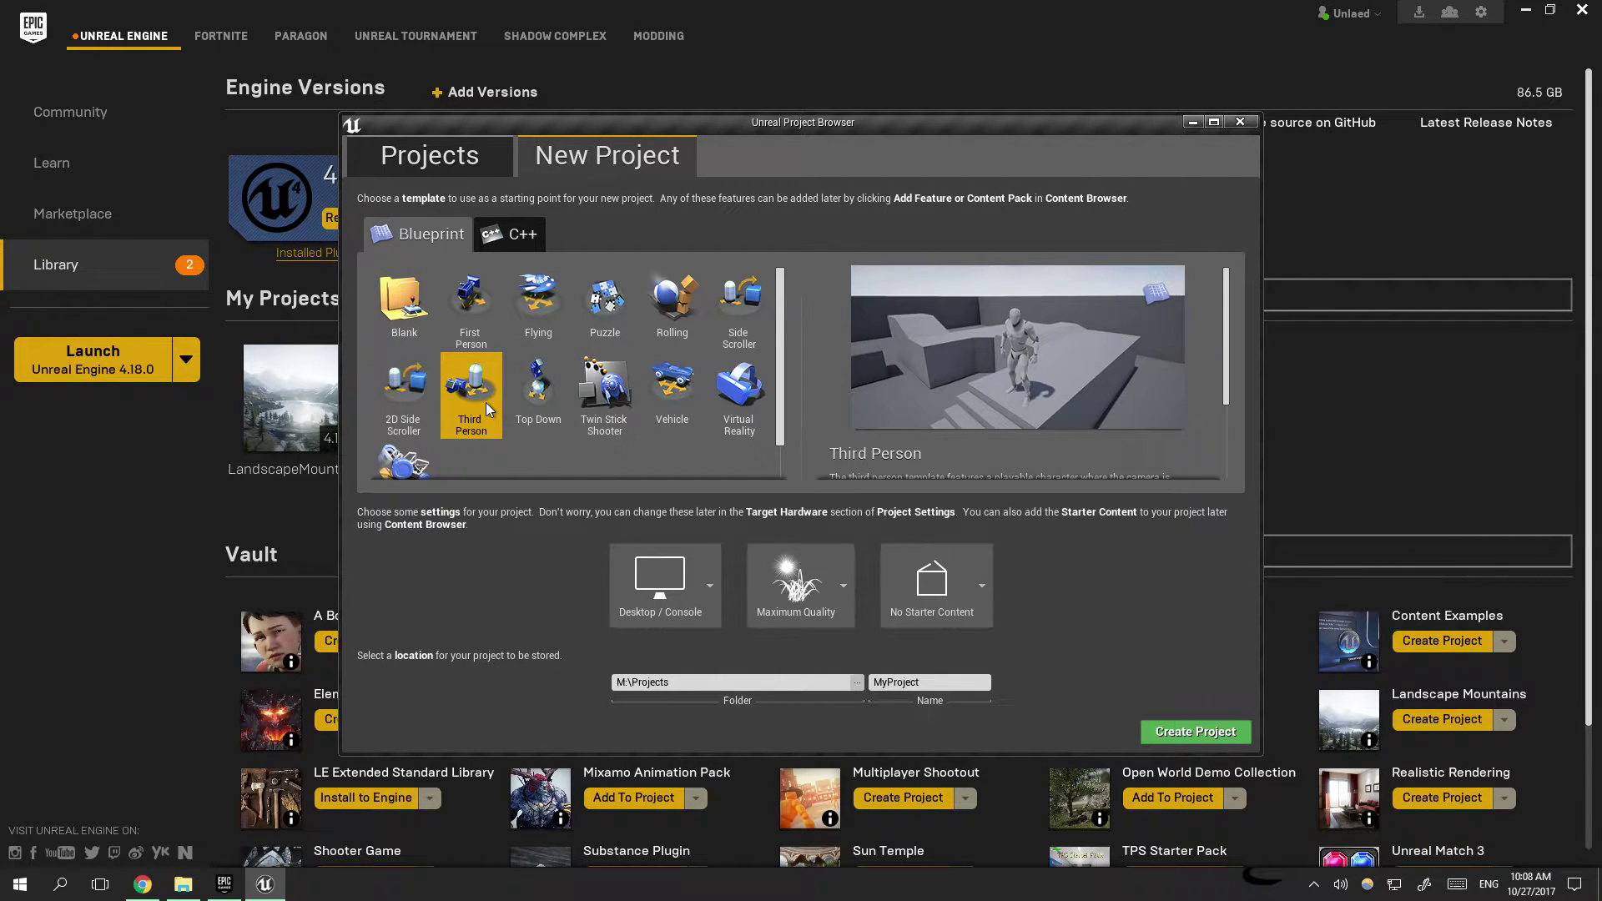
click(947, 682)
key(ctrl+a)
key(BackSpace)
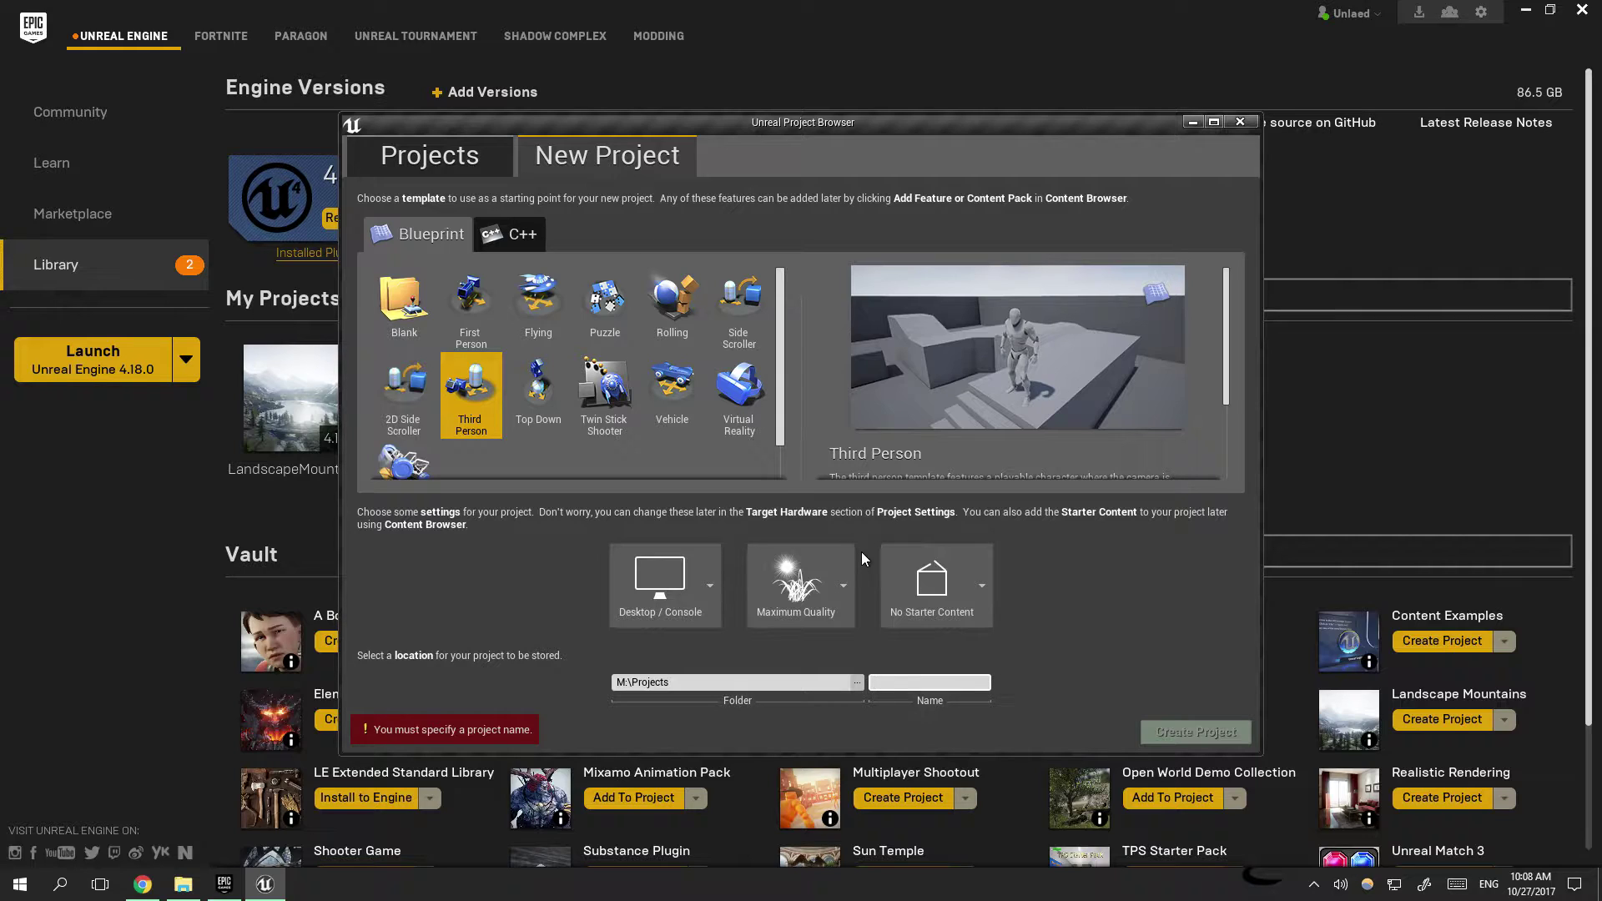
text(Advanc)
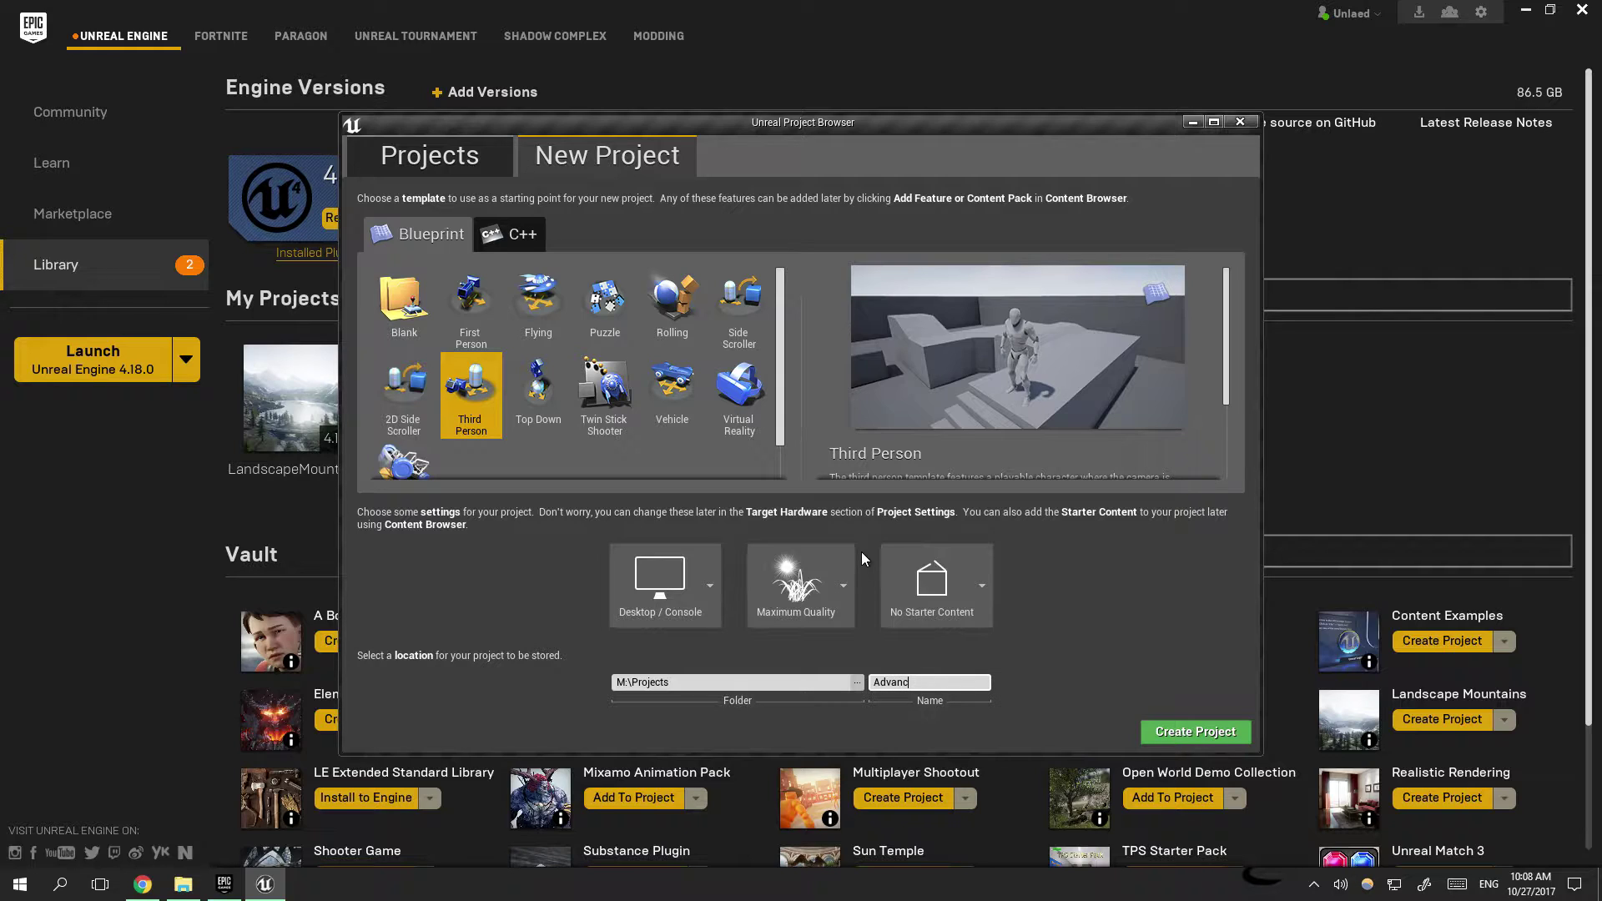
text(edIKSystem)
click(1191, 733)
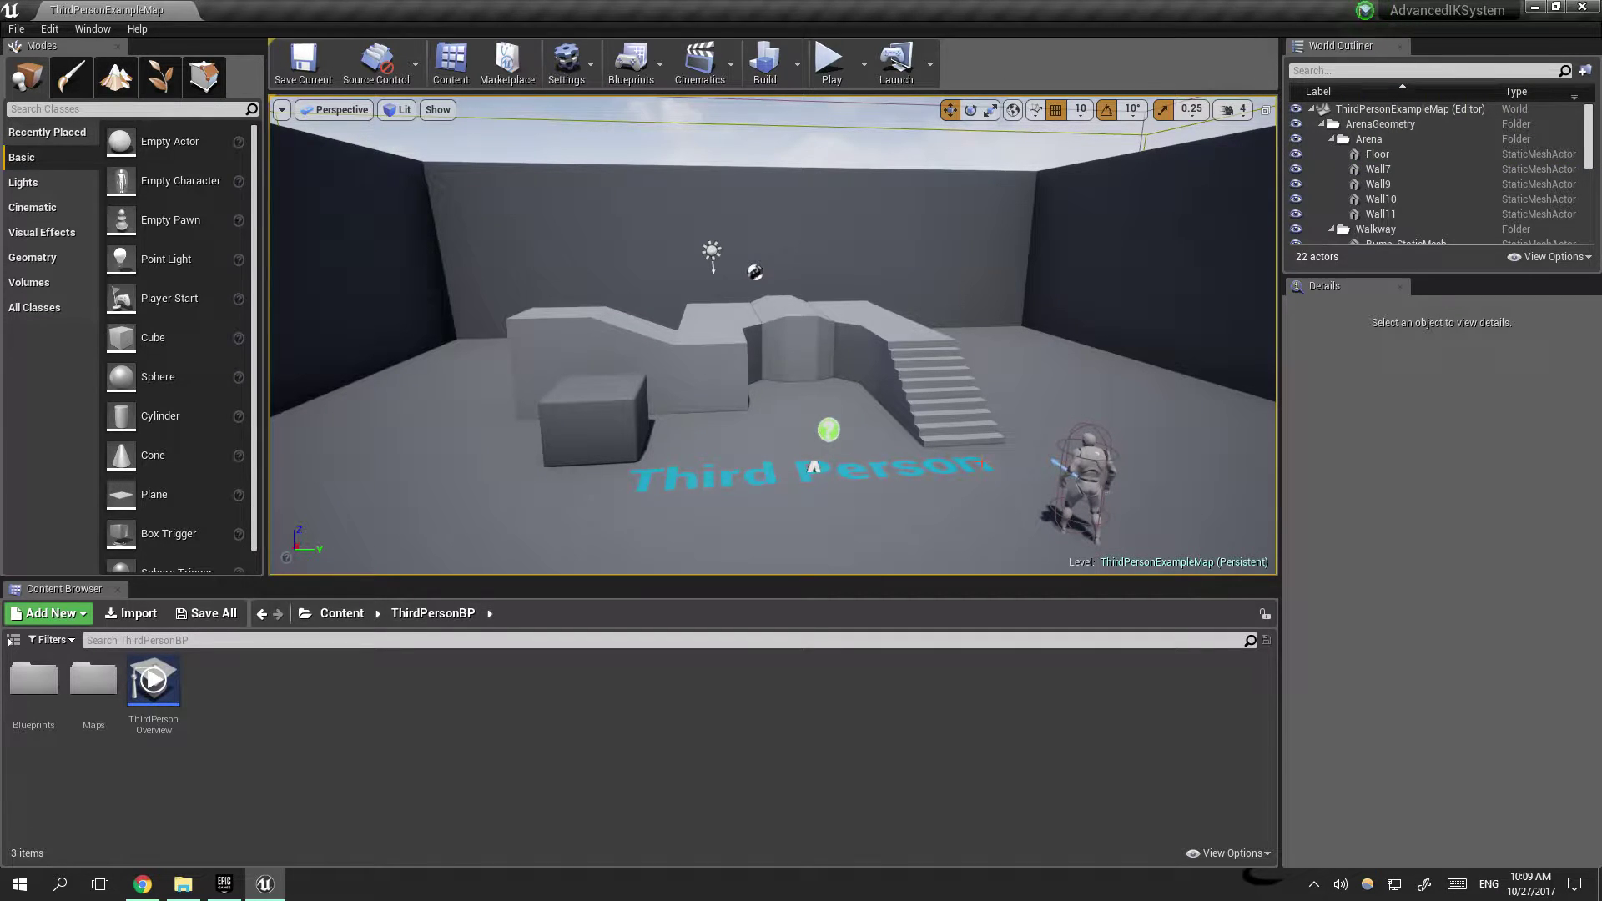
Step: Add the Advanced IK Foot System pack to AdvancedIKSystem from the launcher, then return to the editor
click(225, 889)
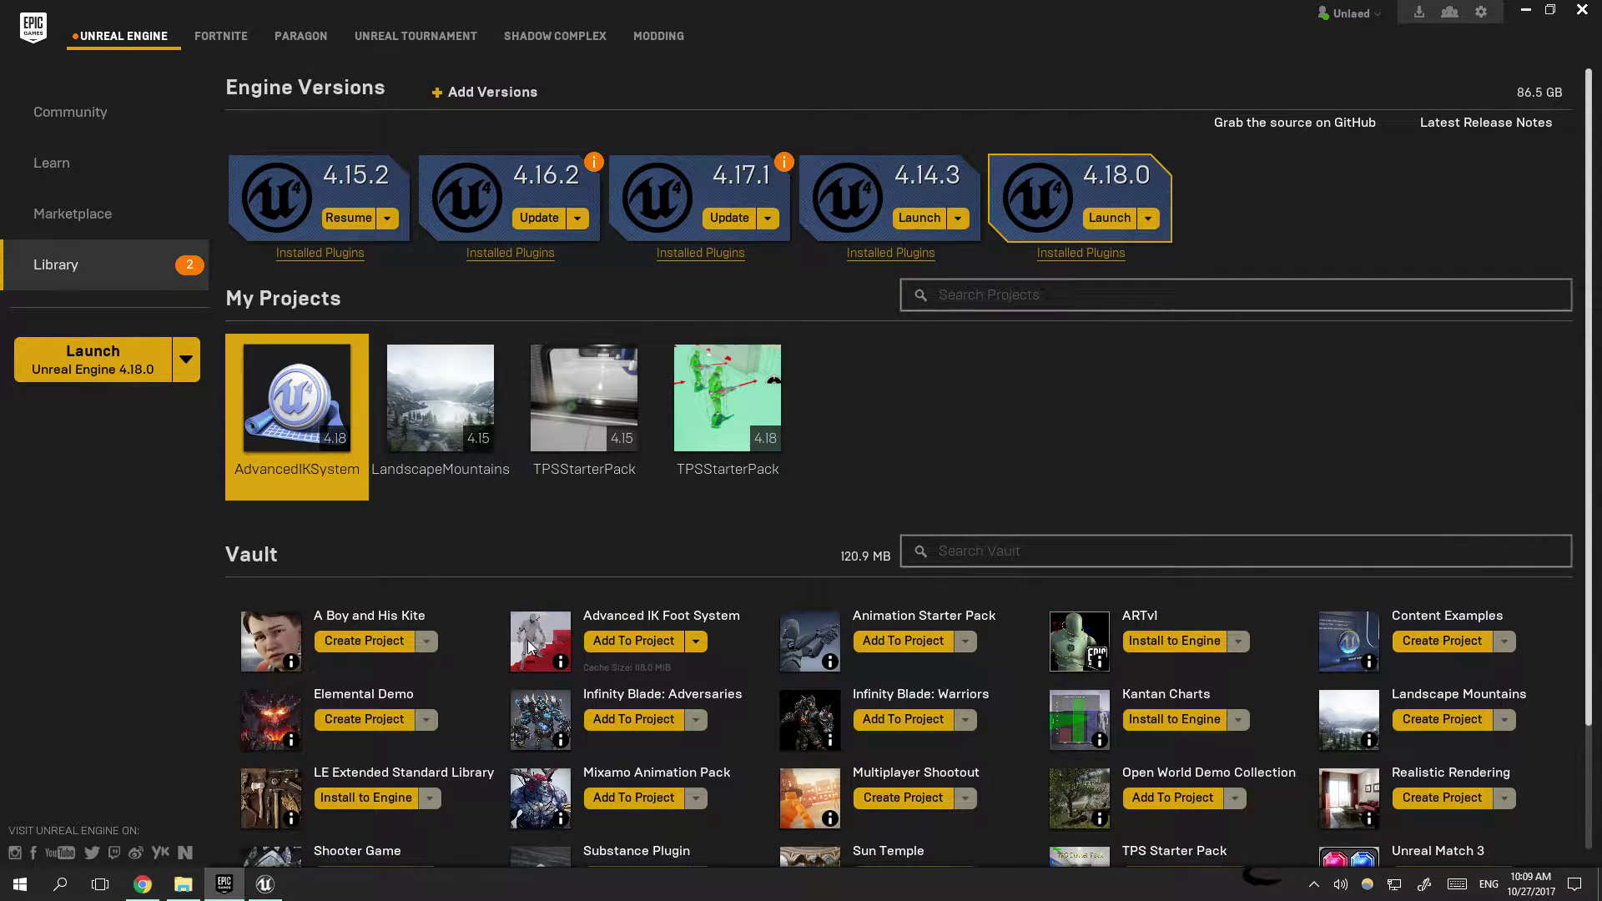
click(664, 650)
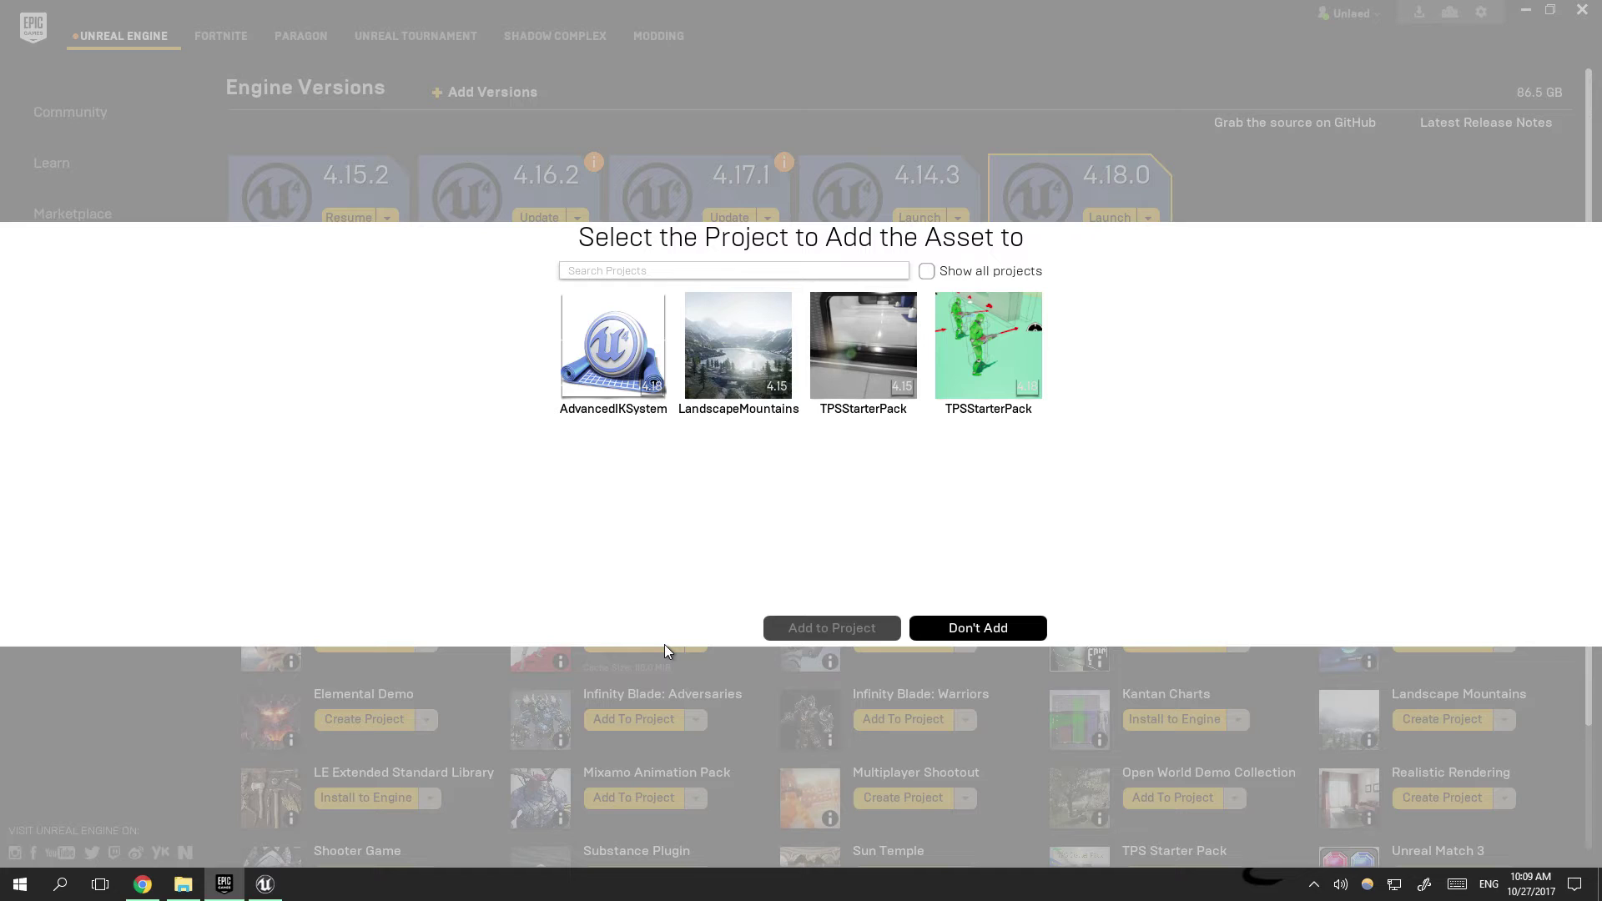
mouse_move(604, 369)
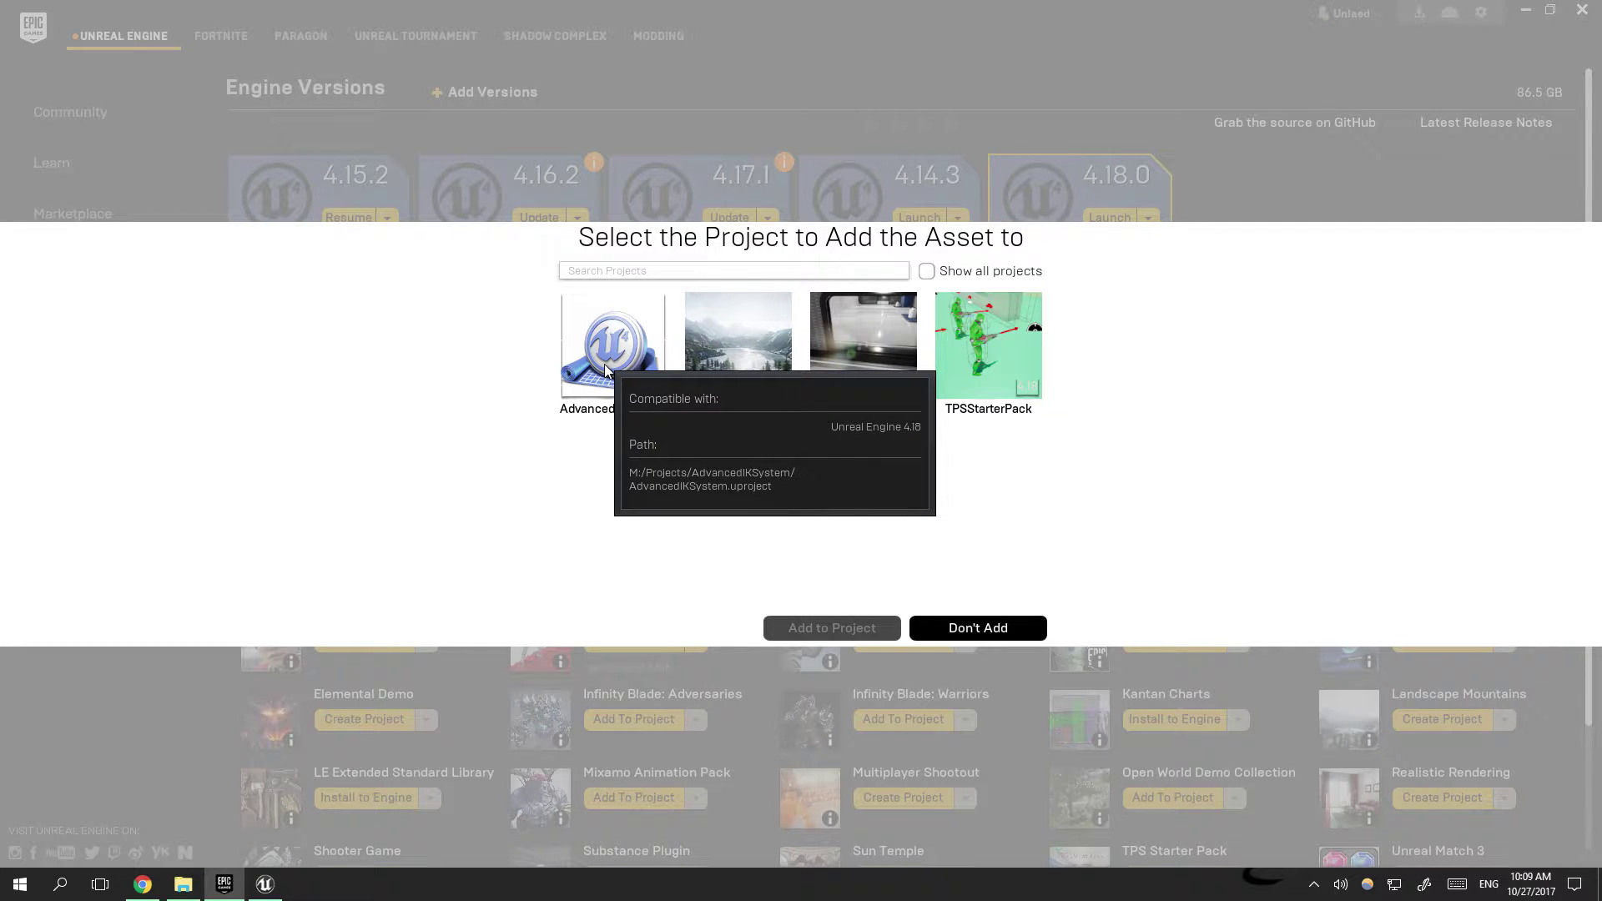
click(605, 368)
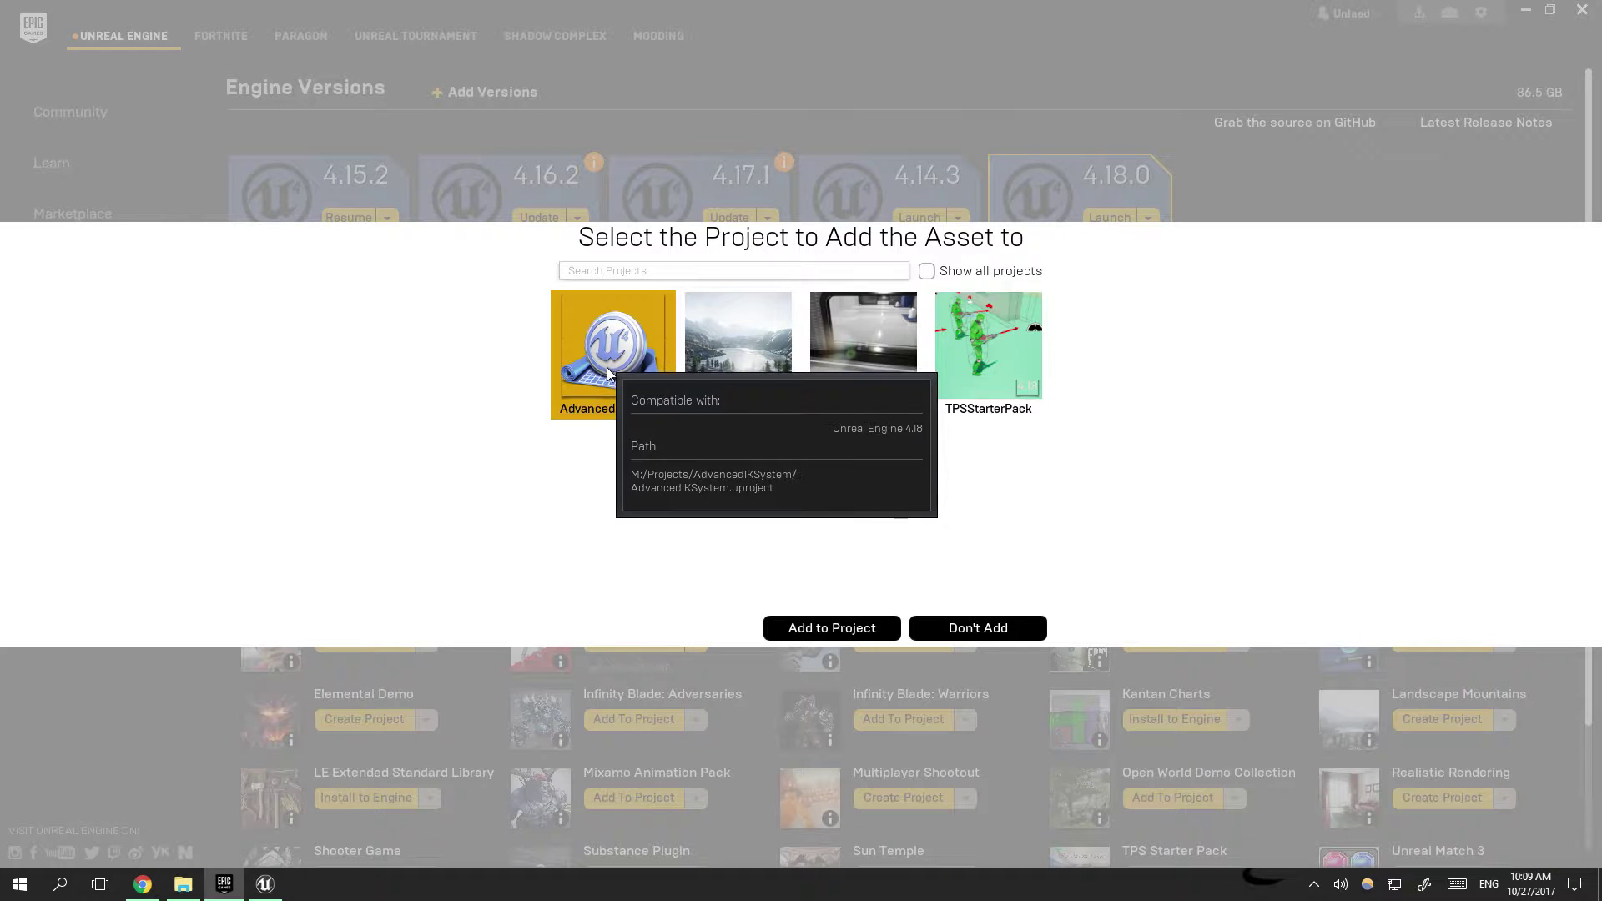
click(815, 634)
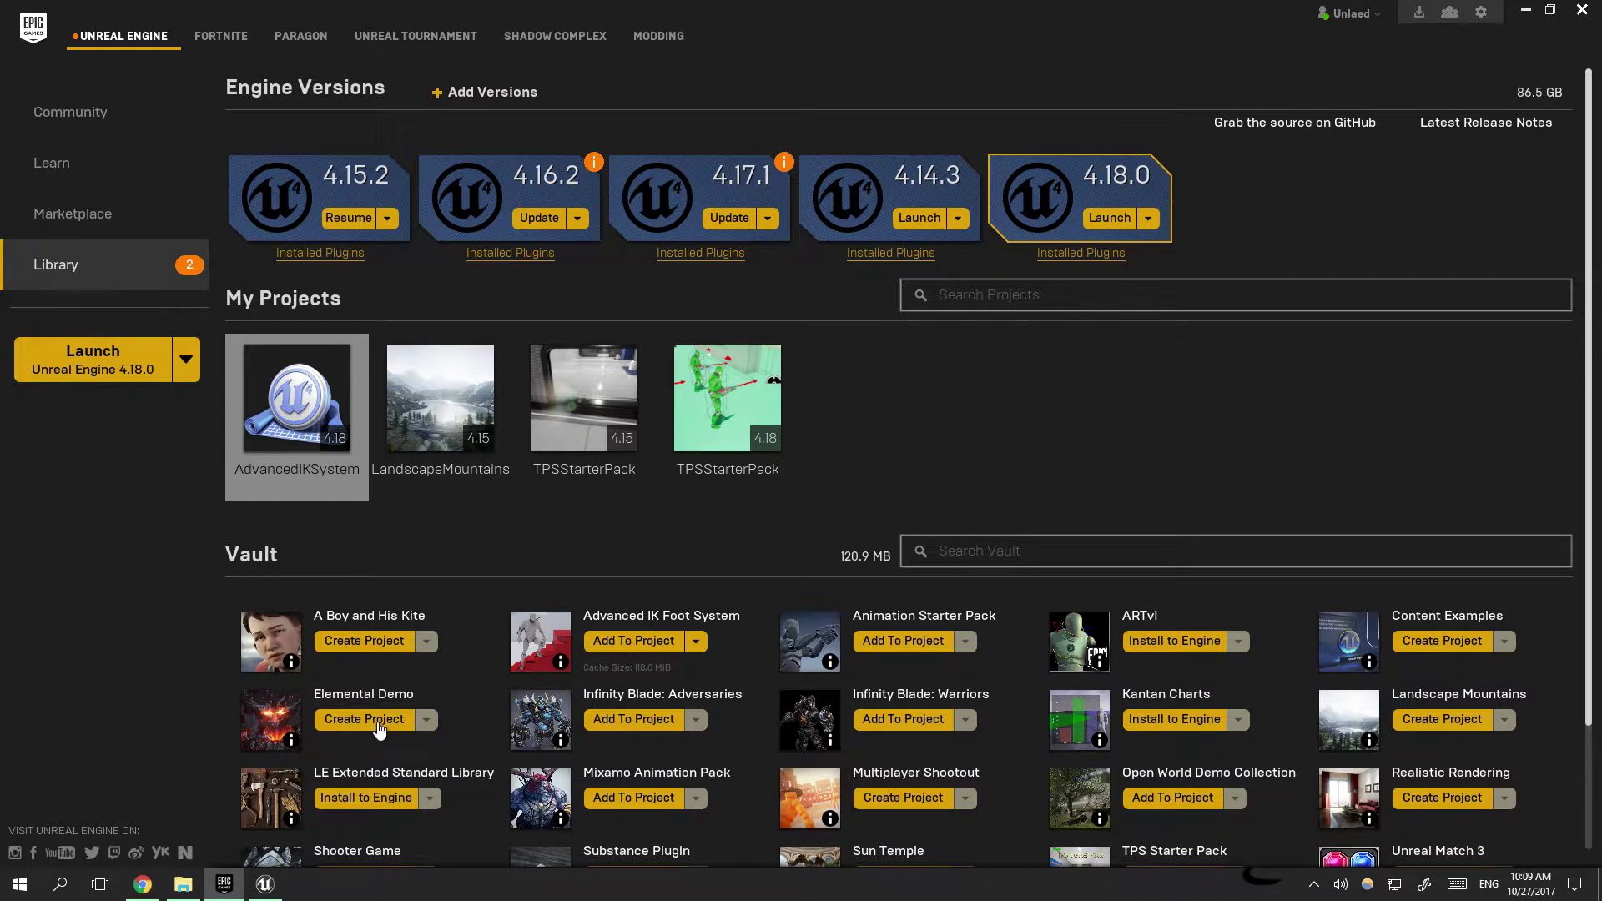
click(264, 883)
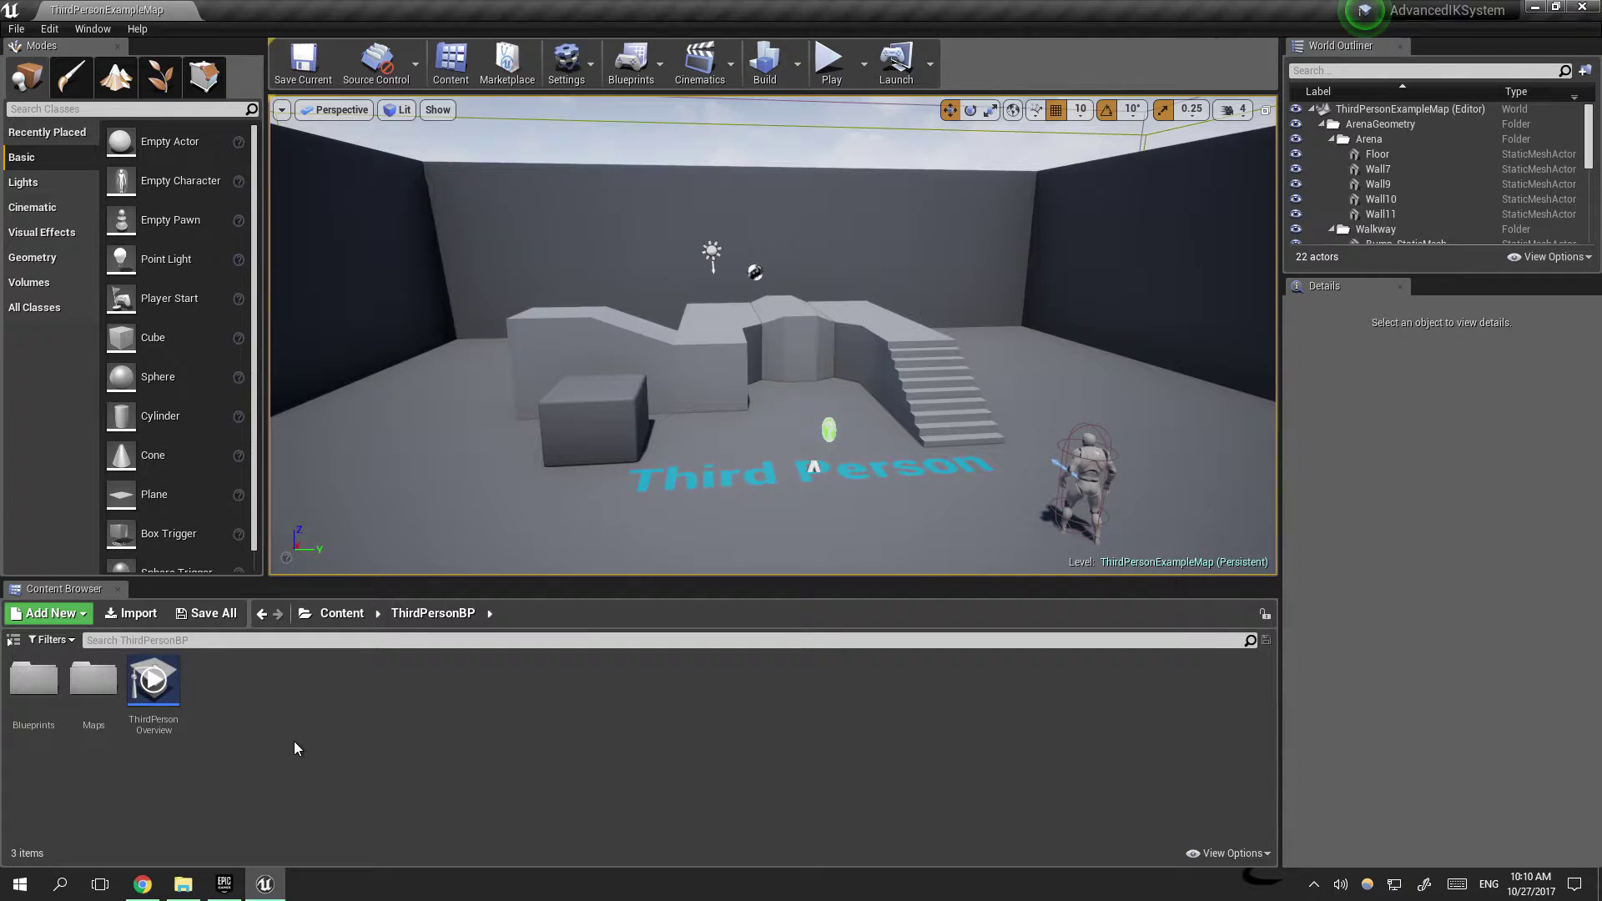
Step: Select the Advanced_IK_Foot_Placement_System folder under Content and start Play-in-Editor
click(348, 616)
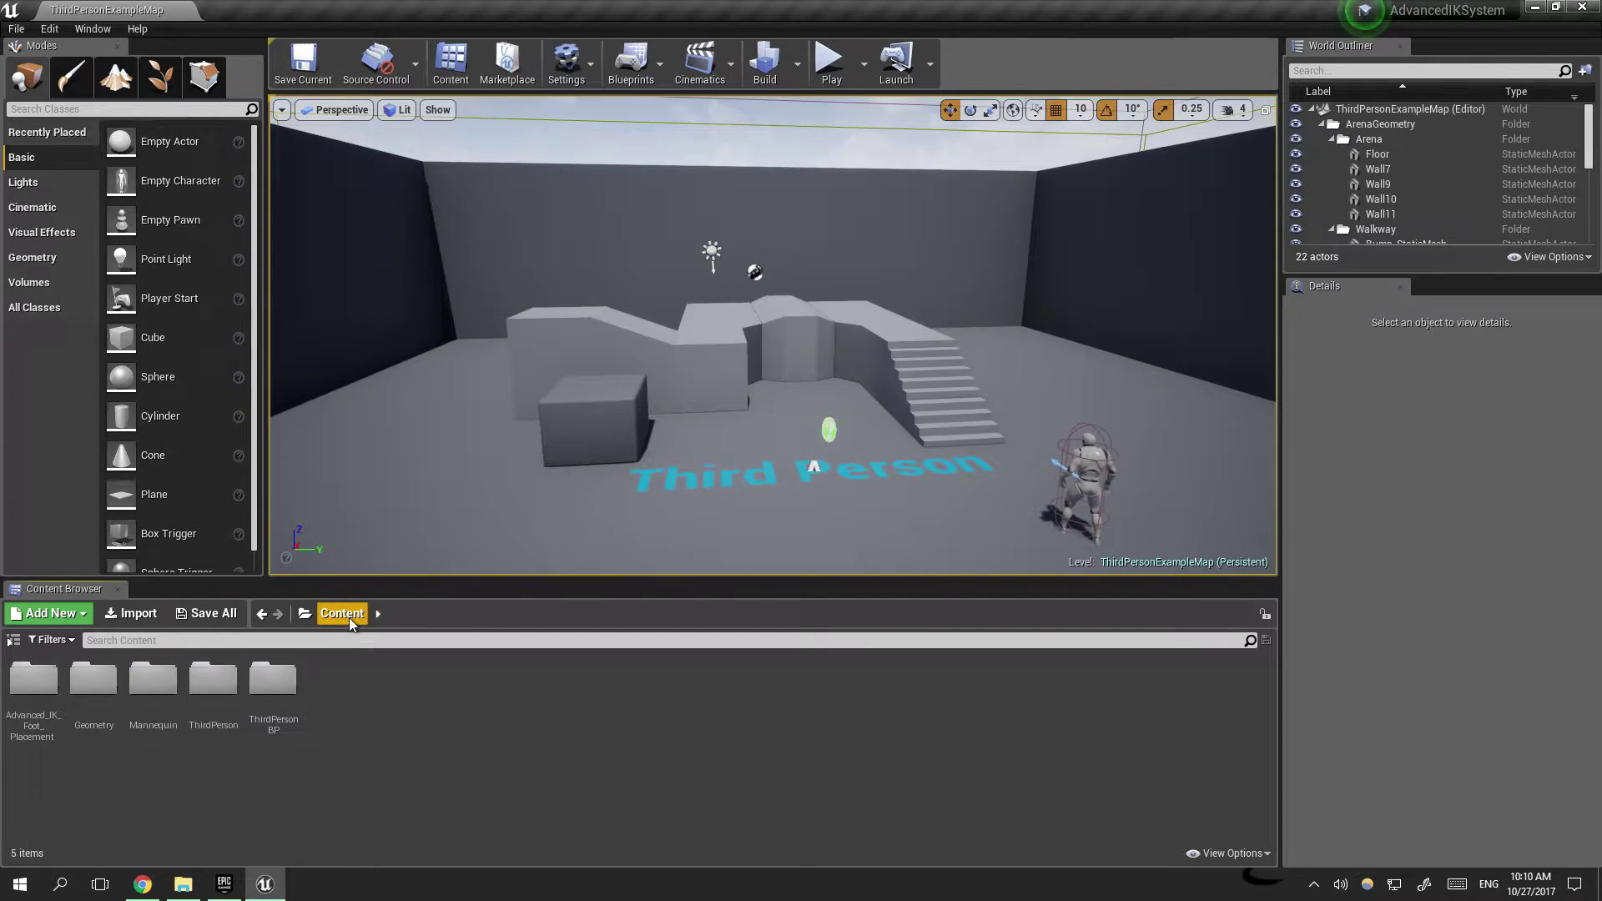
click(34, 736)
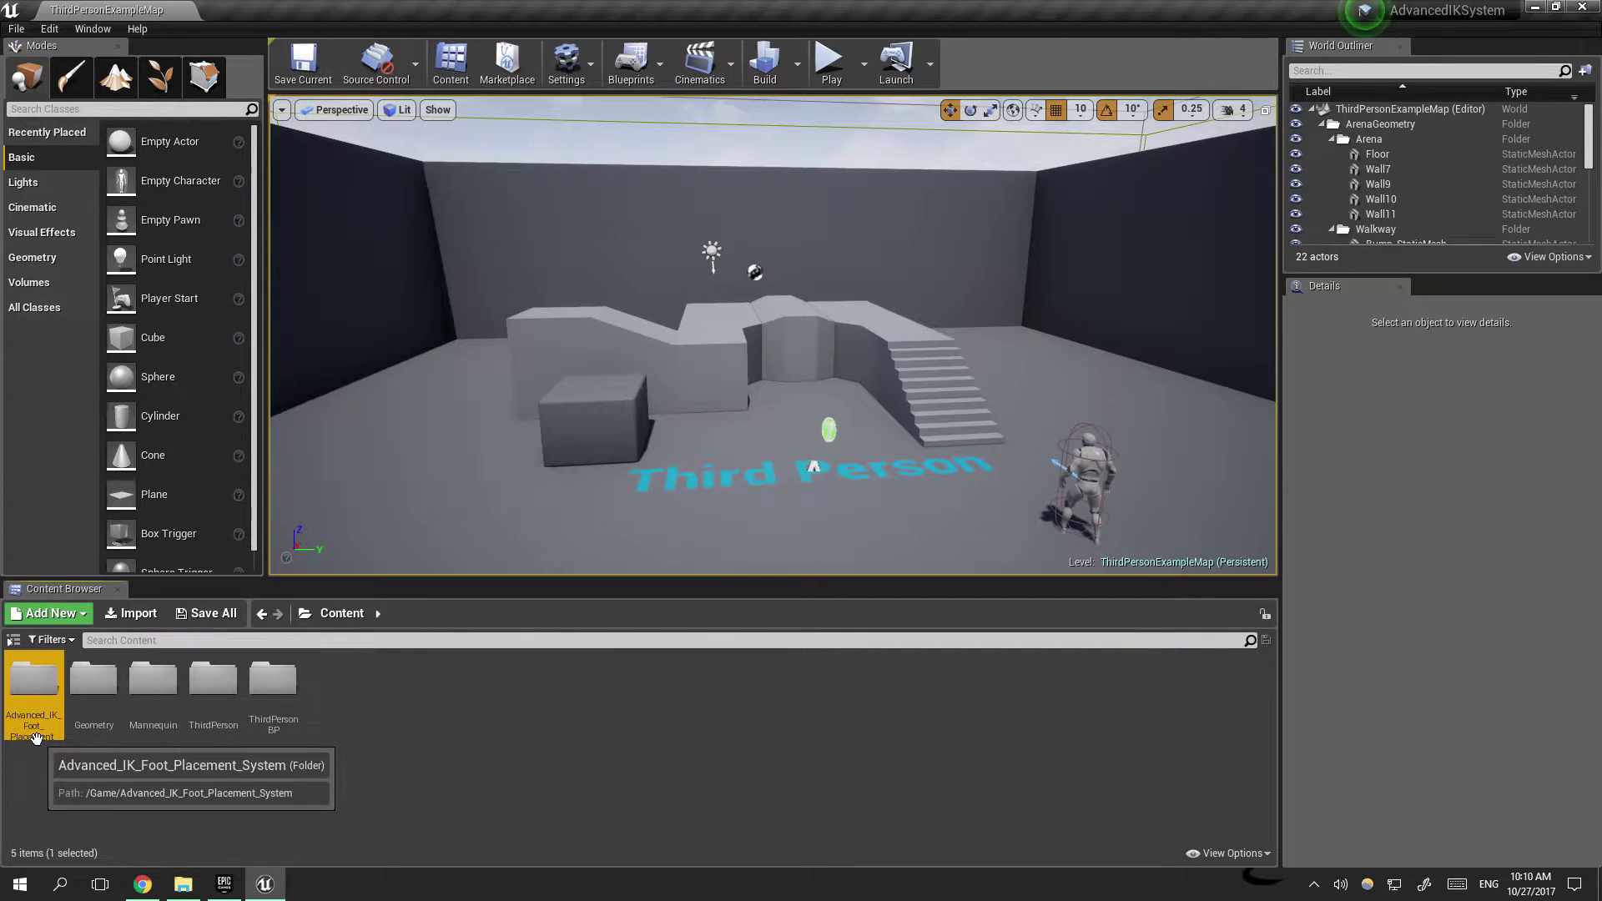
click(816, 84)
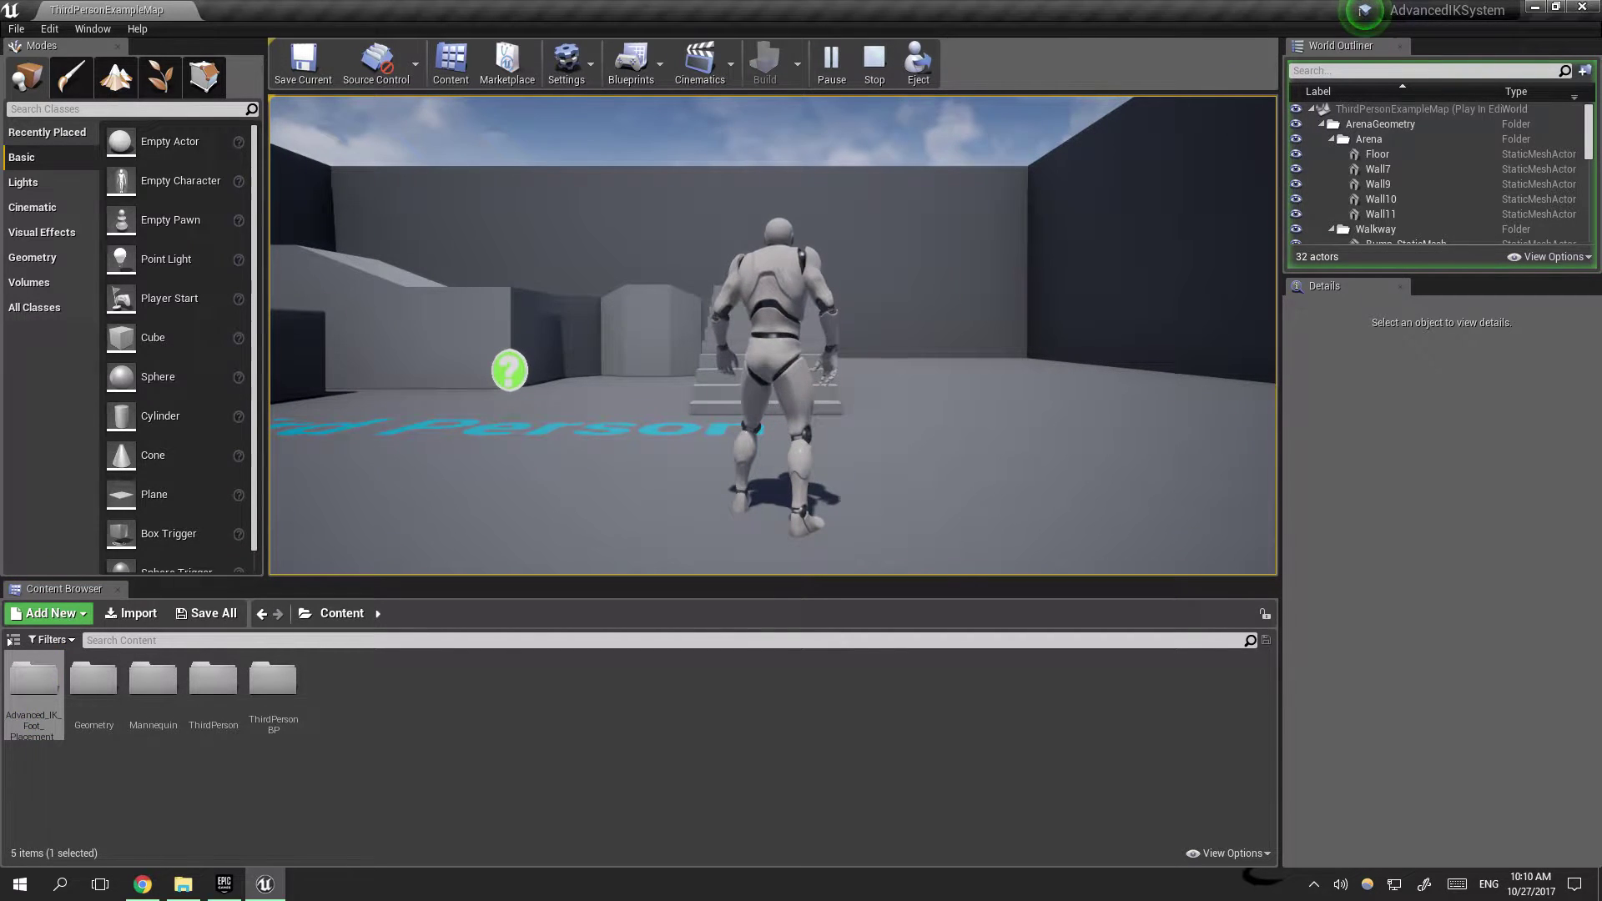
Step: Run the character up the stairs, across the platform and back down, then stop playing
key(w)
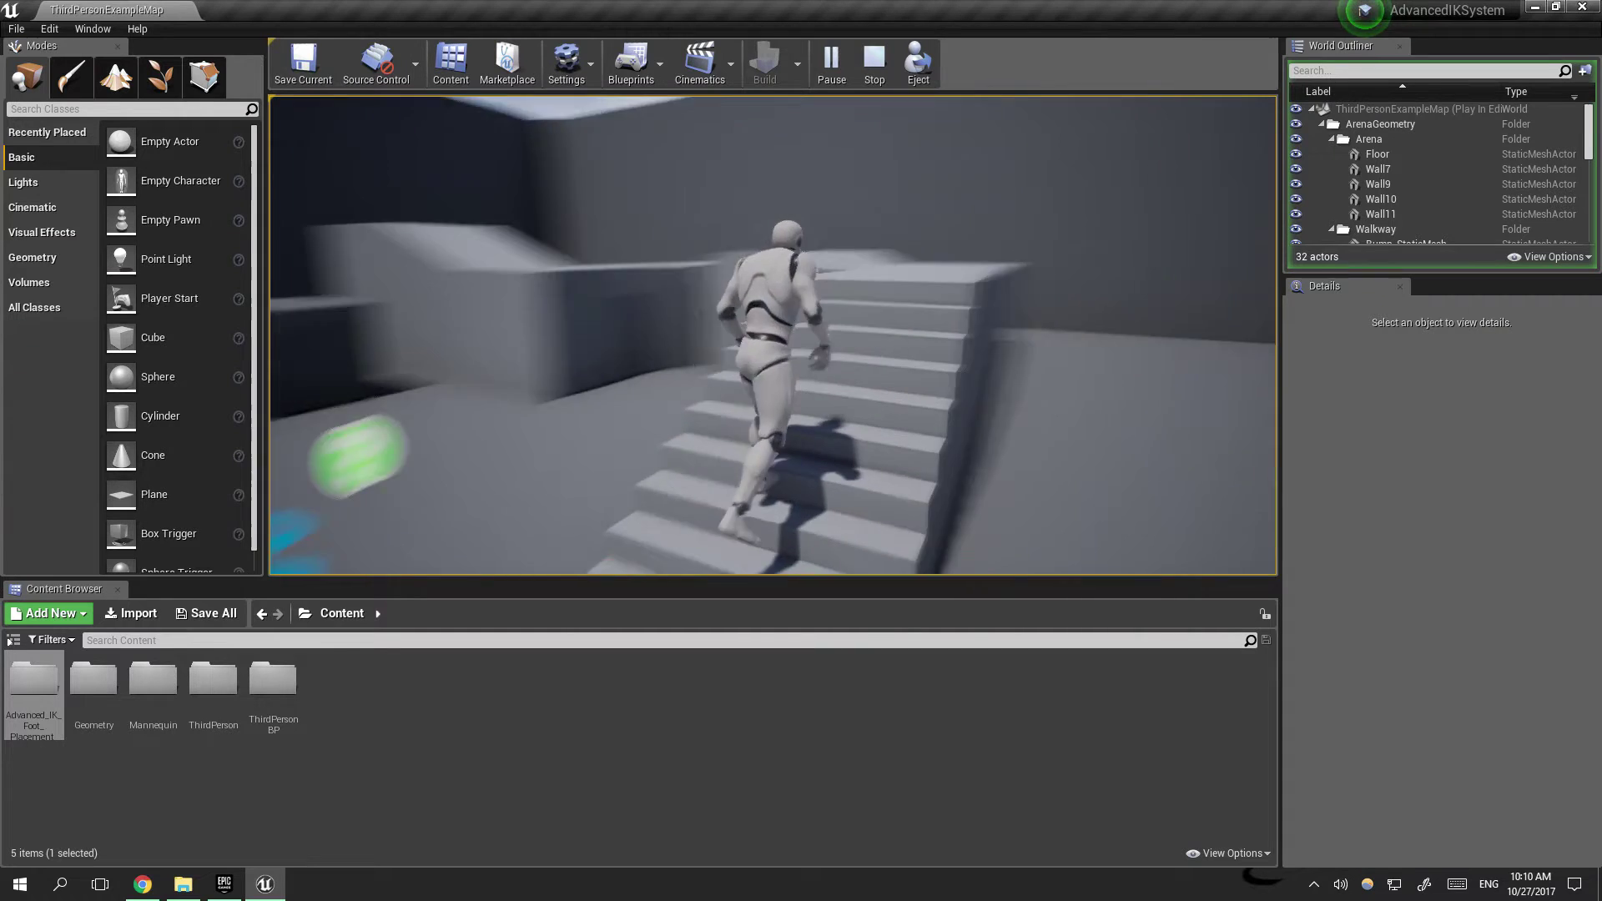
key(w)
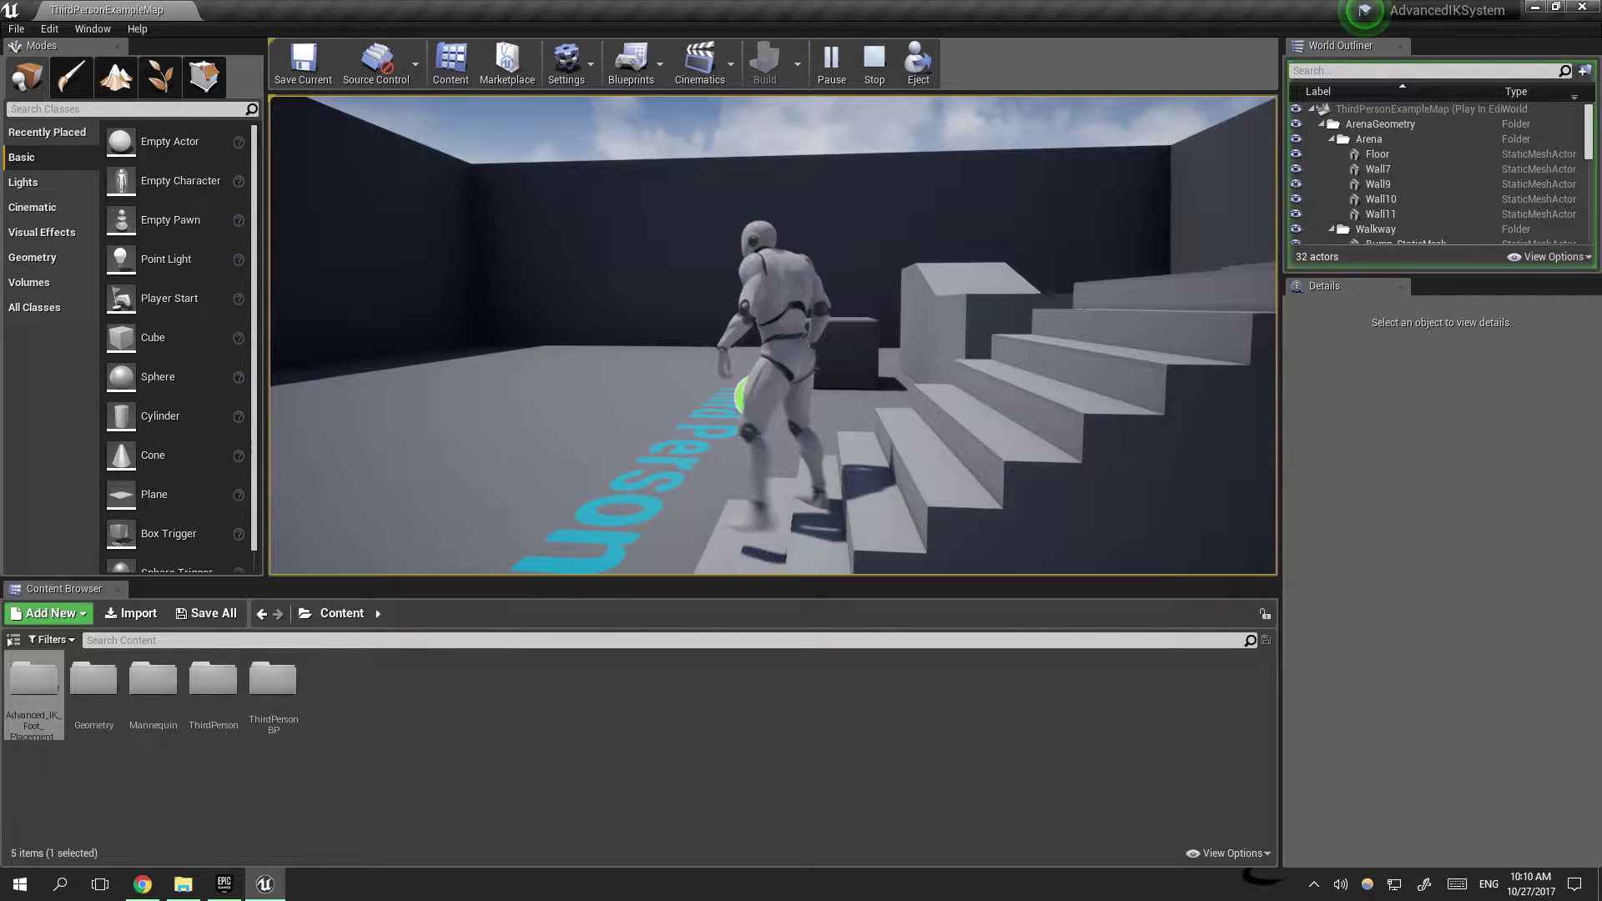
key(w)
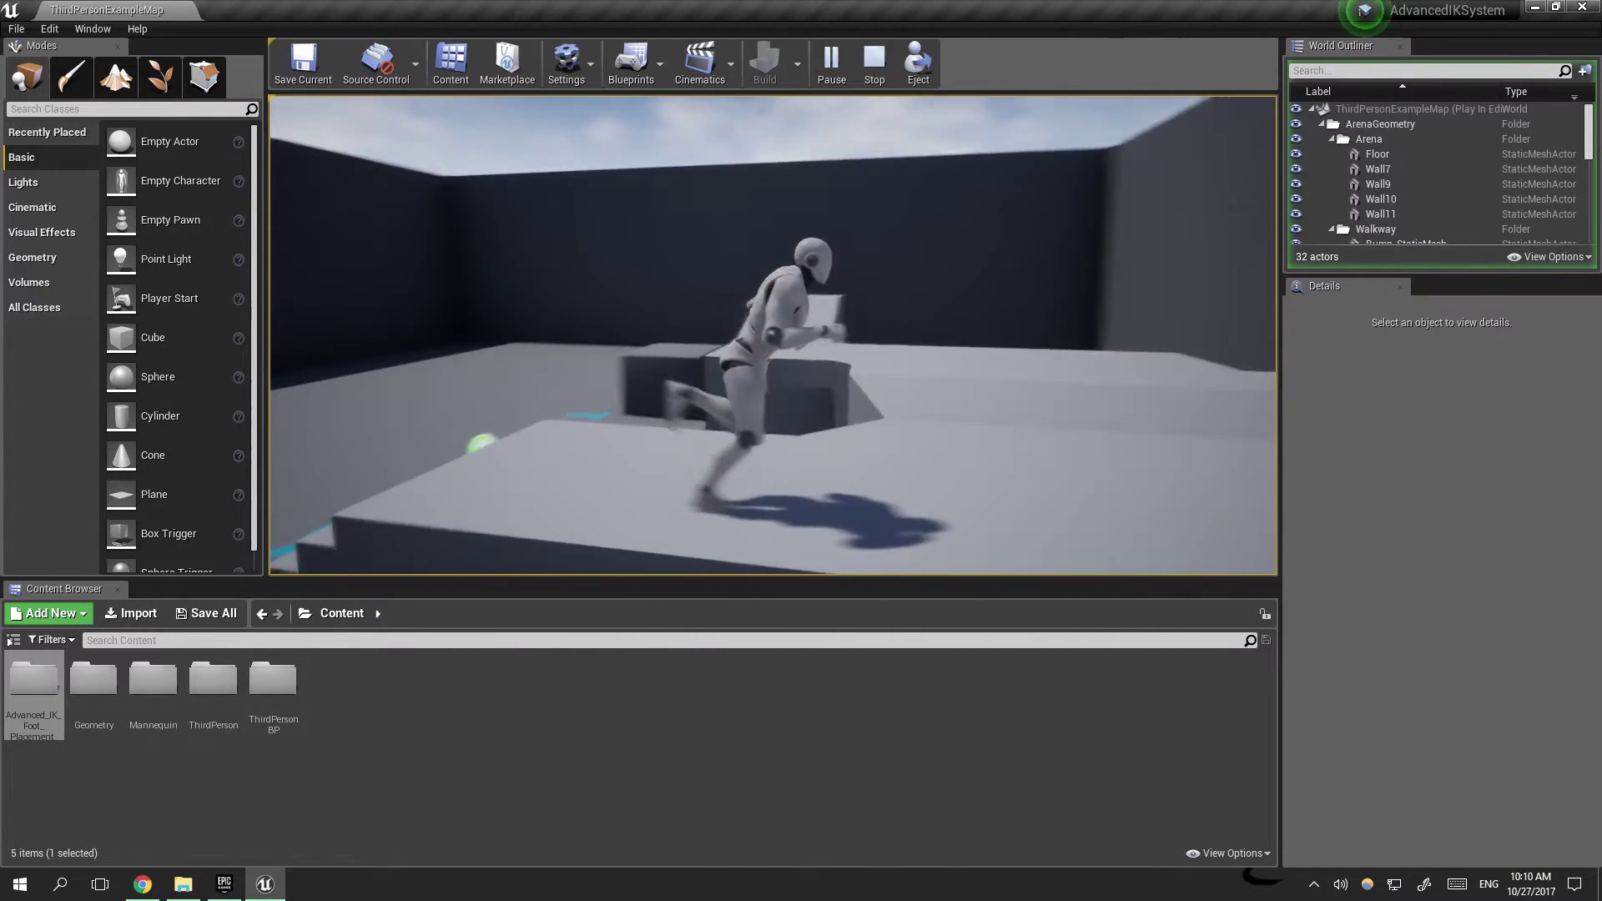
key(w)
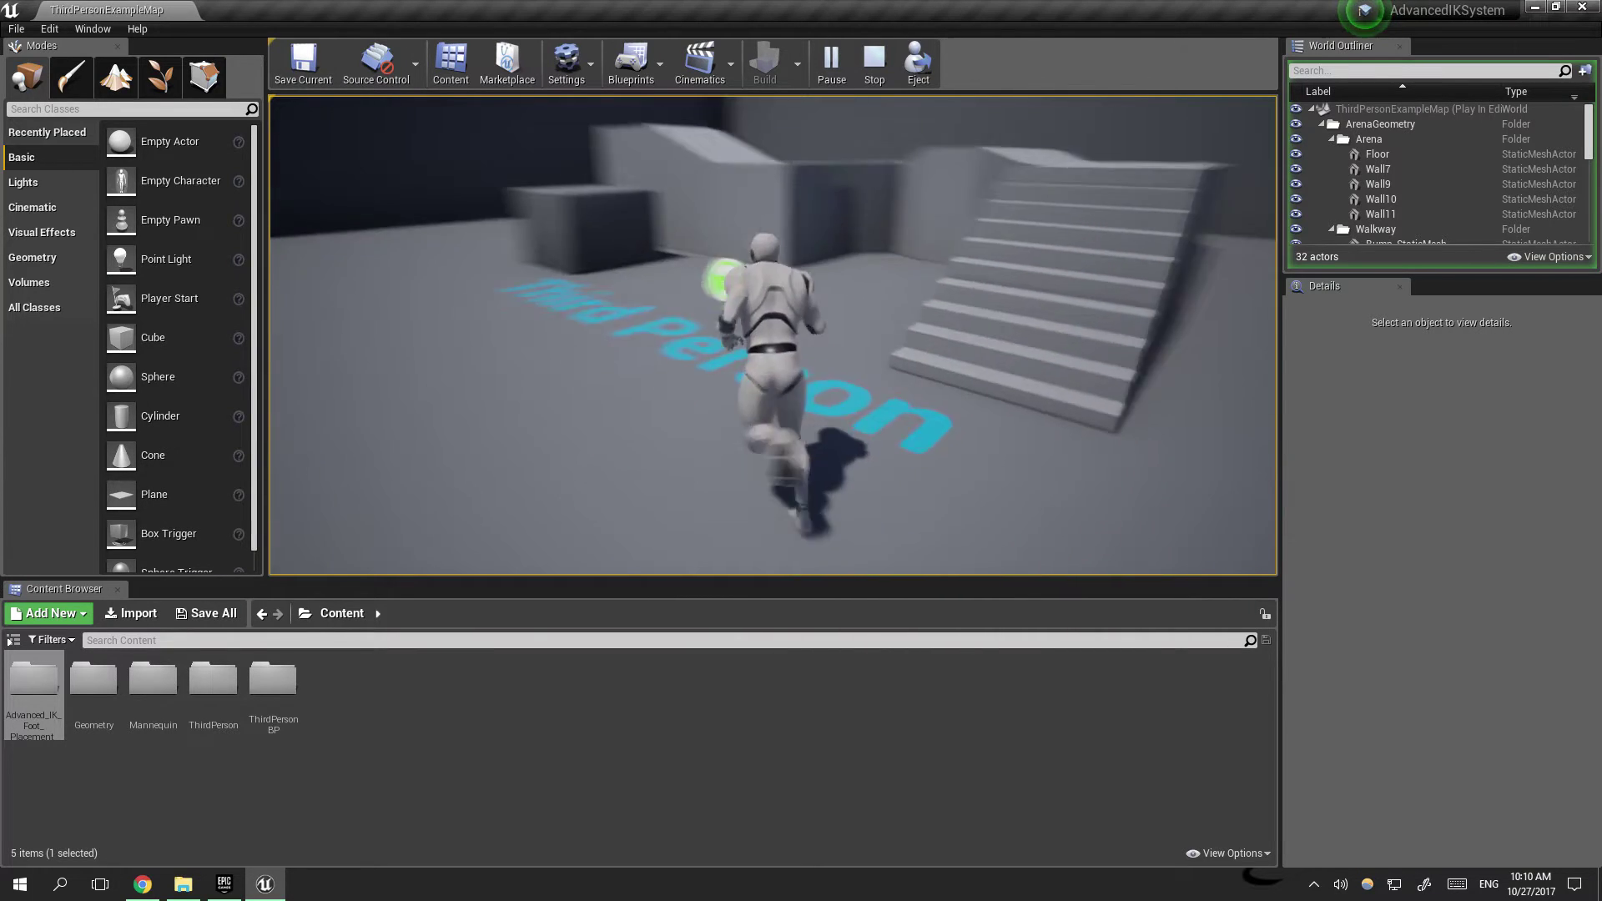
key(Escape)
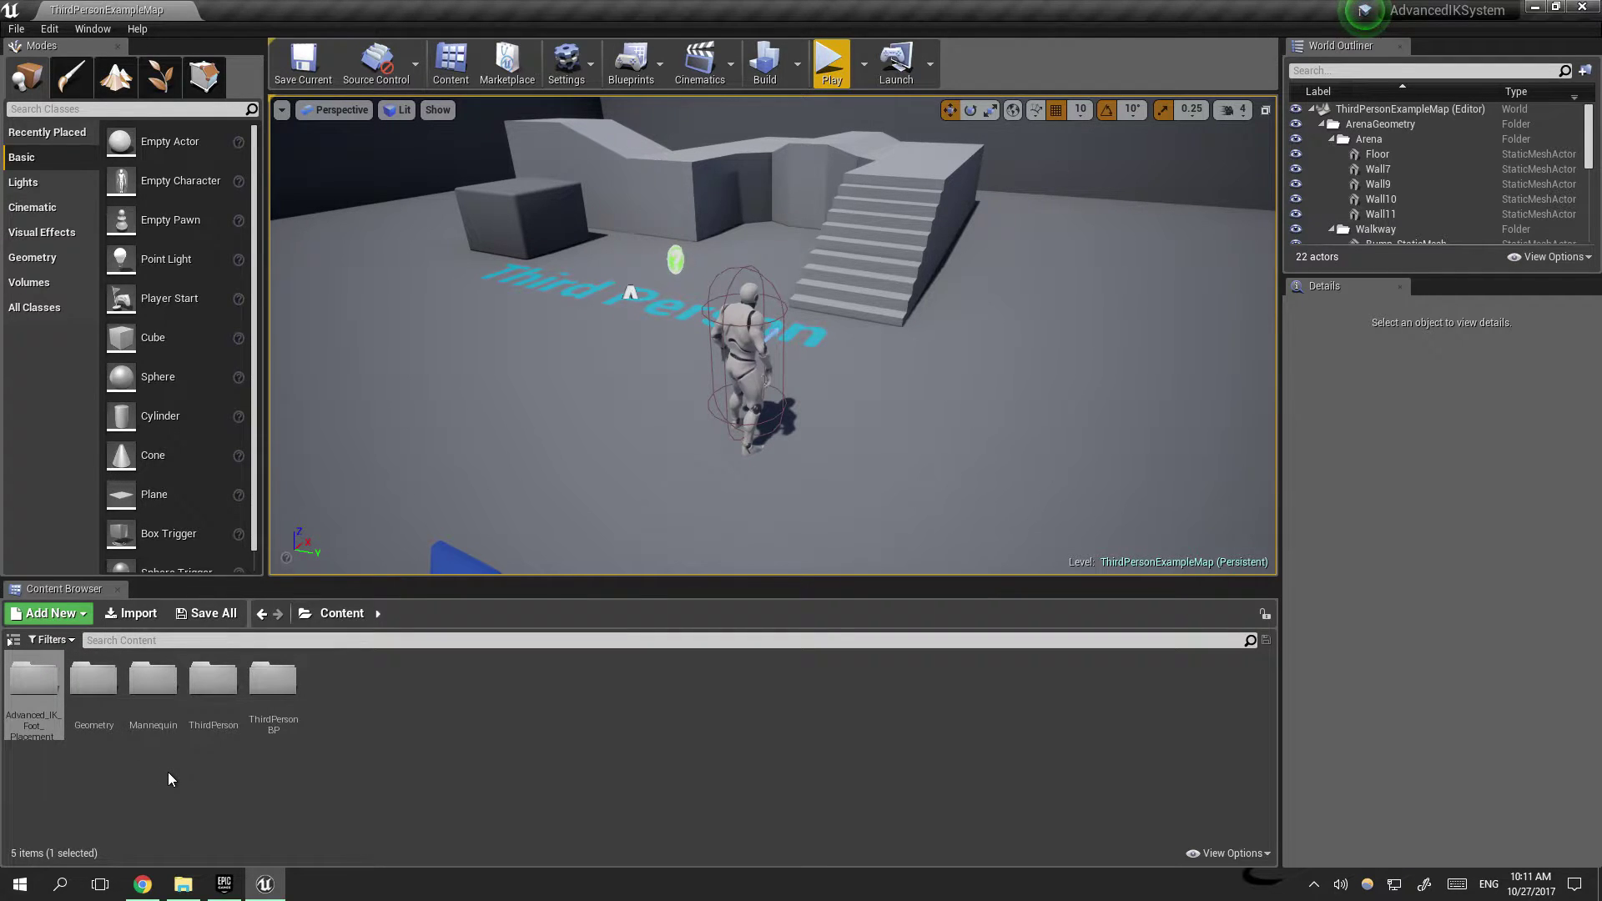
Step: Set ThirdPersonGameMode's Default Pawn Class to TP_CharacterBP, then compile and save it
double_click(275, 684)
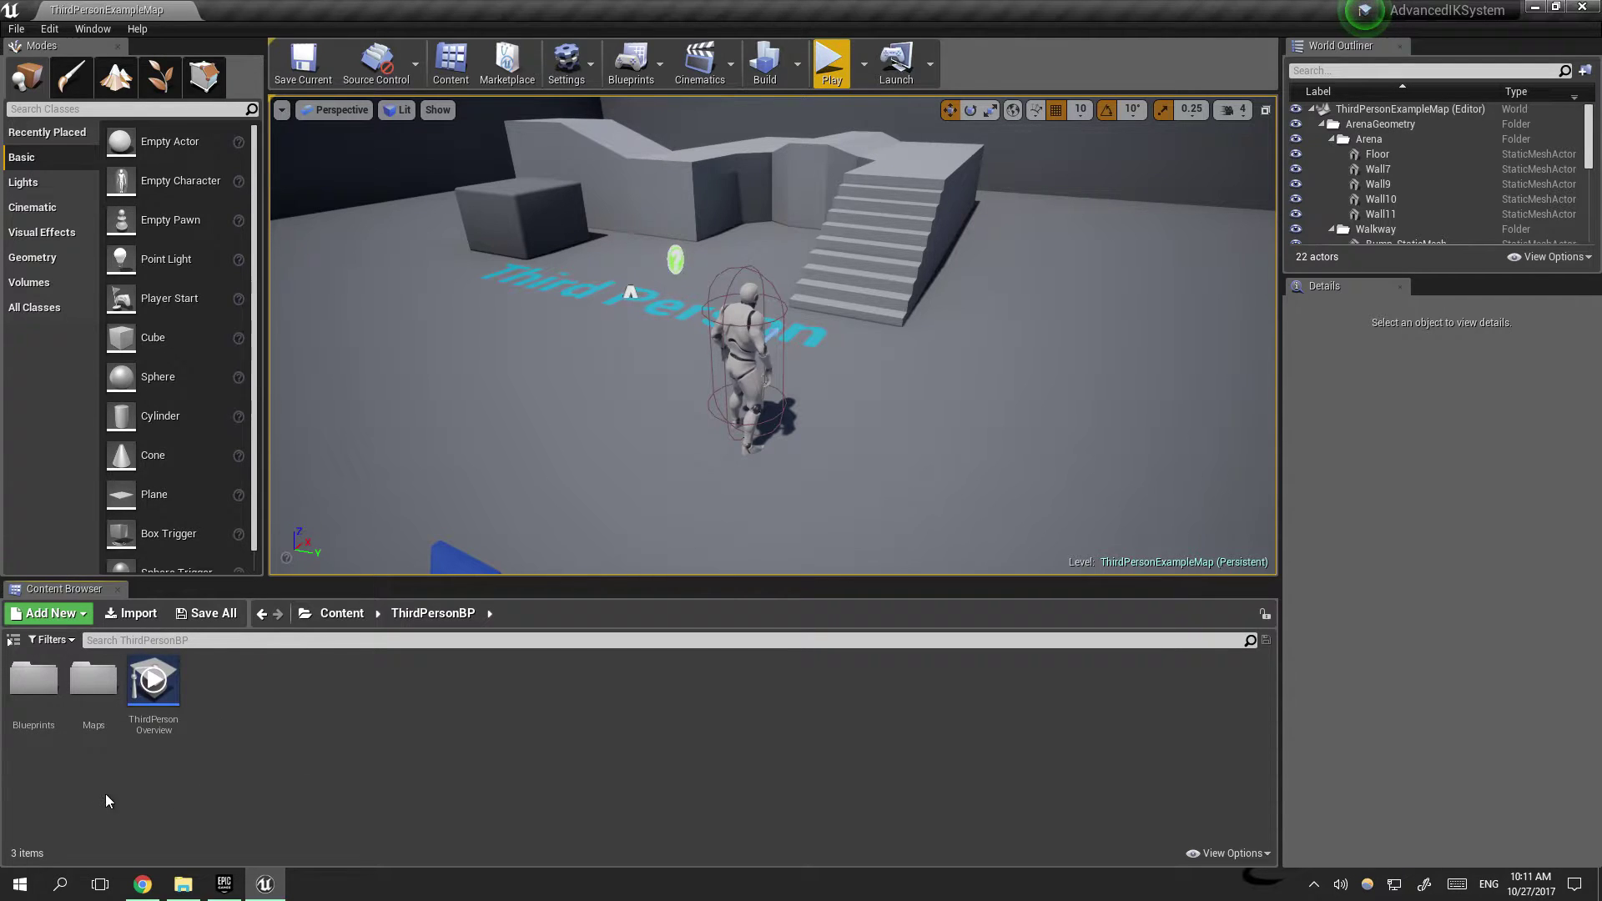
double_click(34, 680)
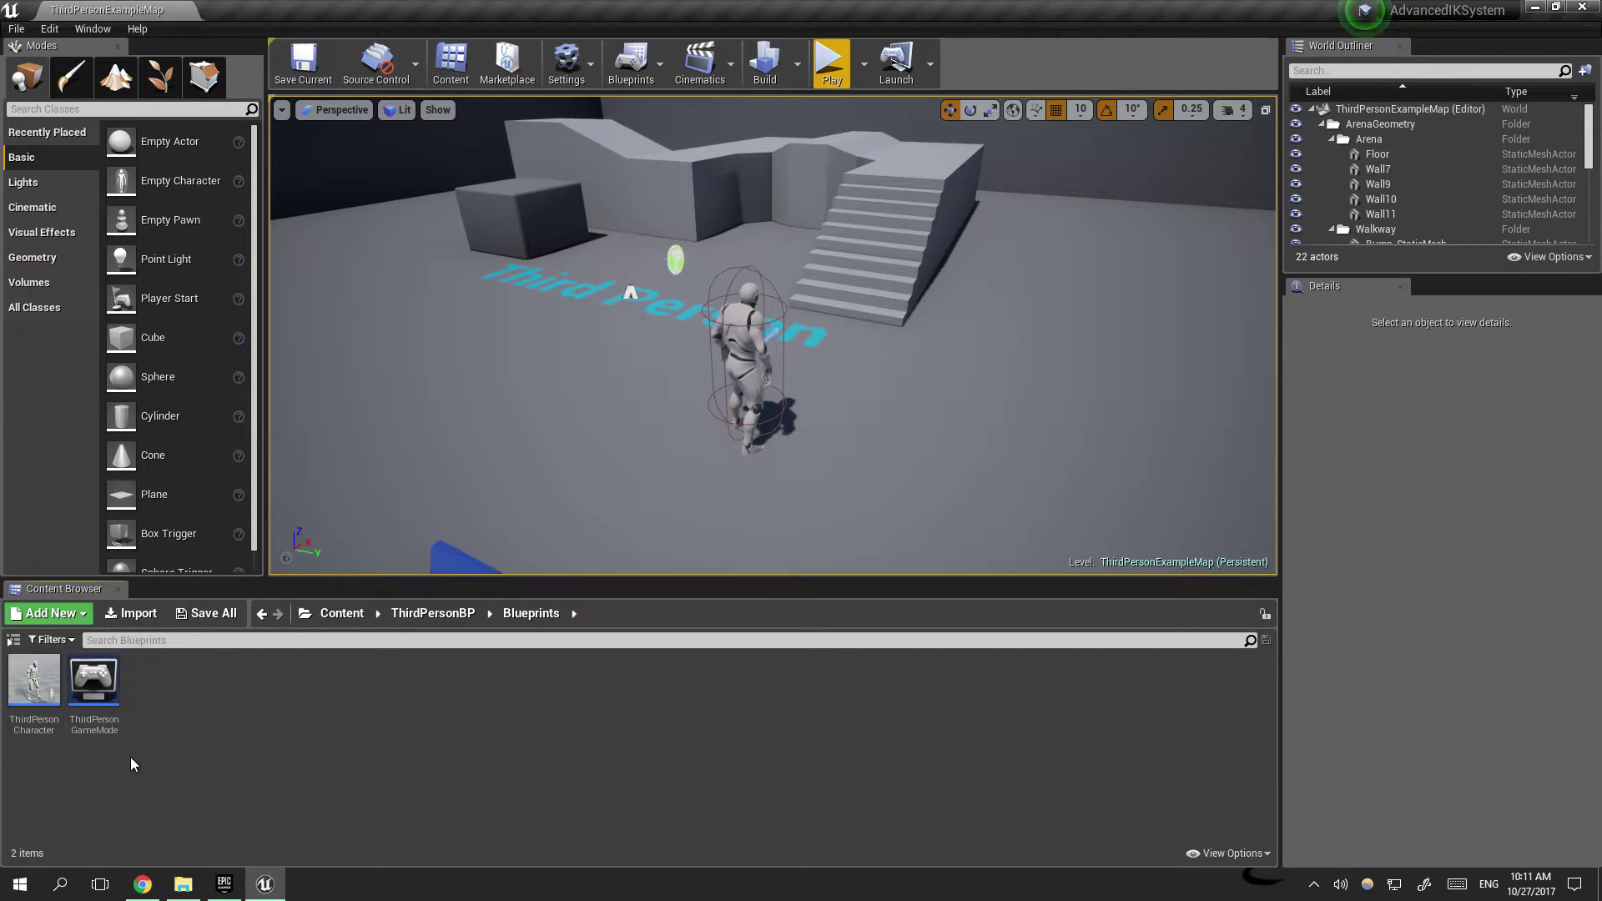
double_click(102, 680)
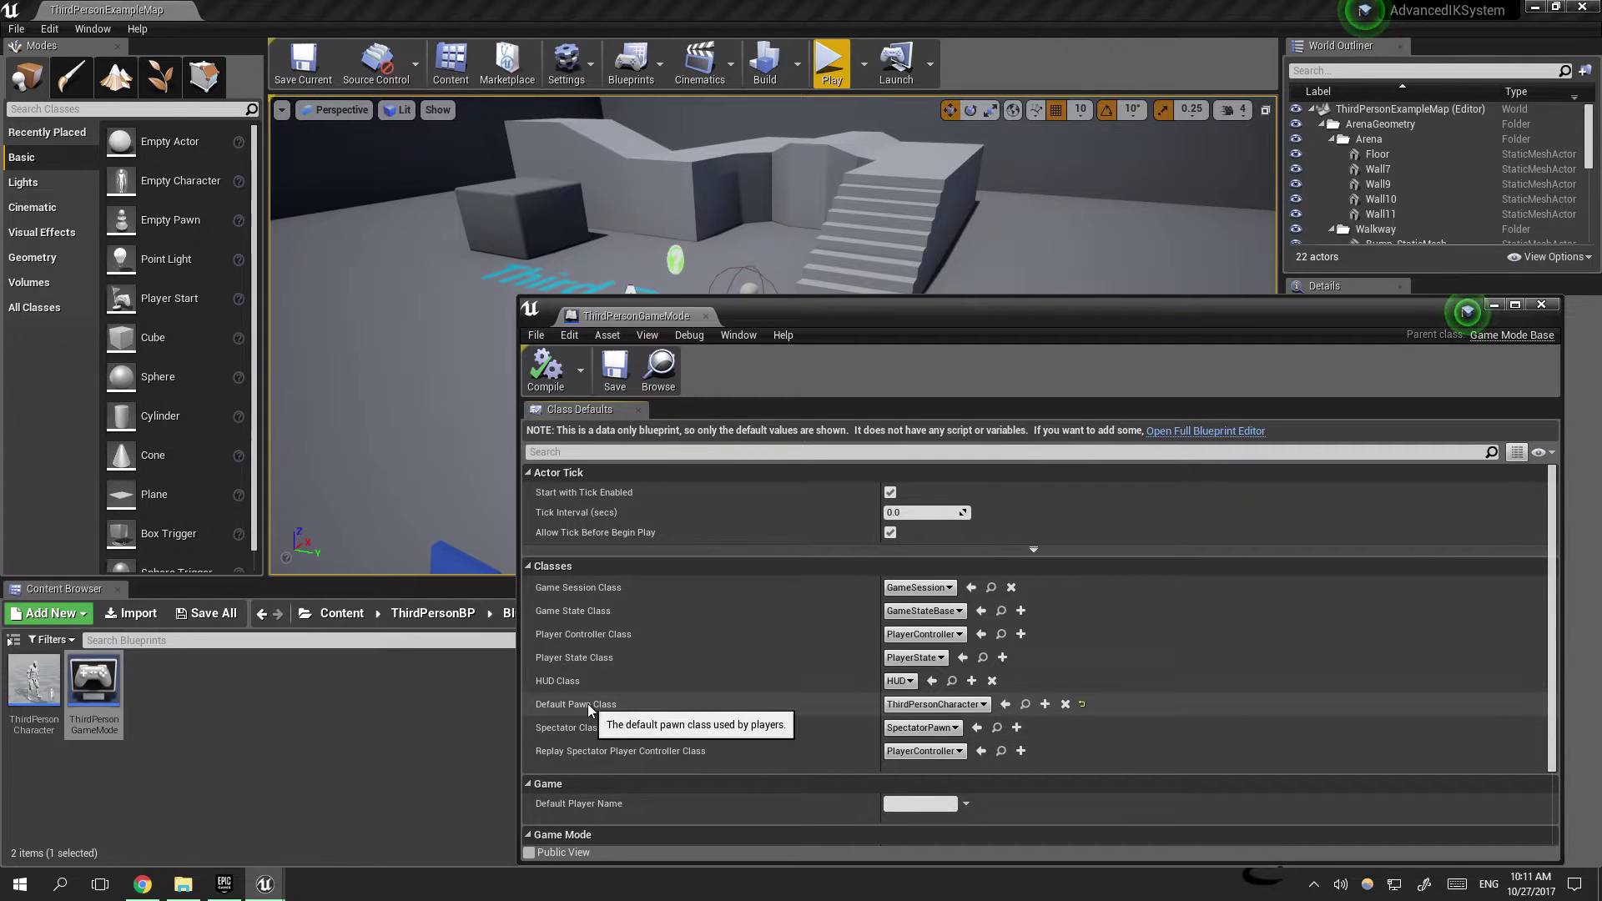
click(957, 706)
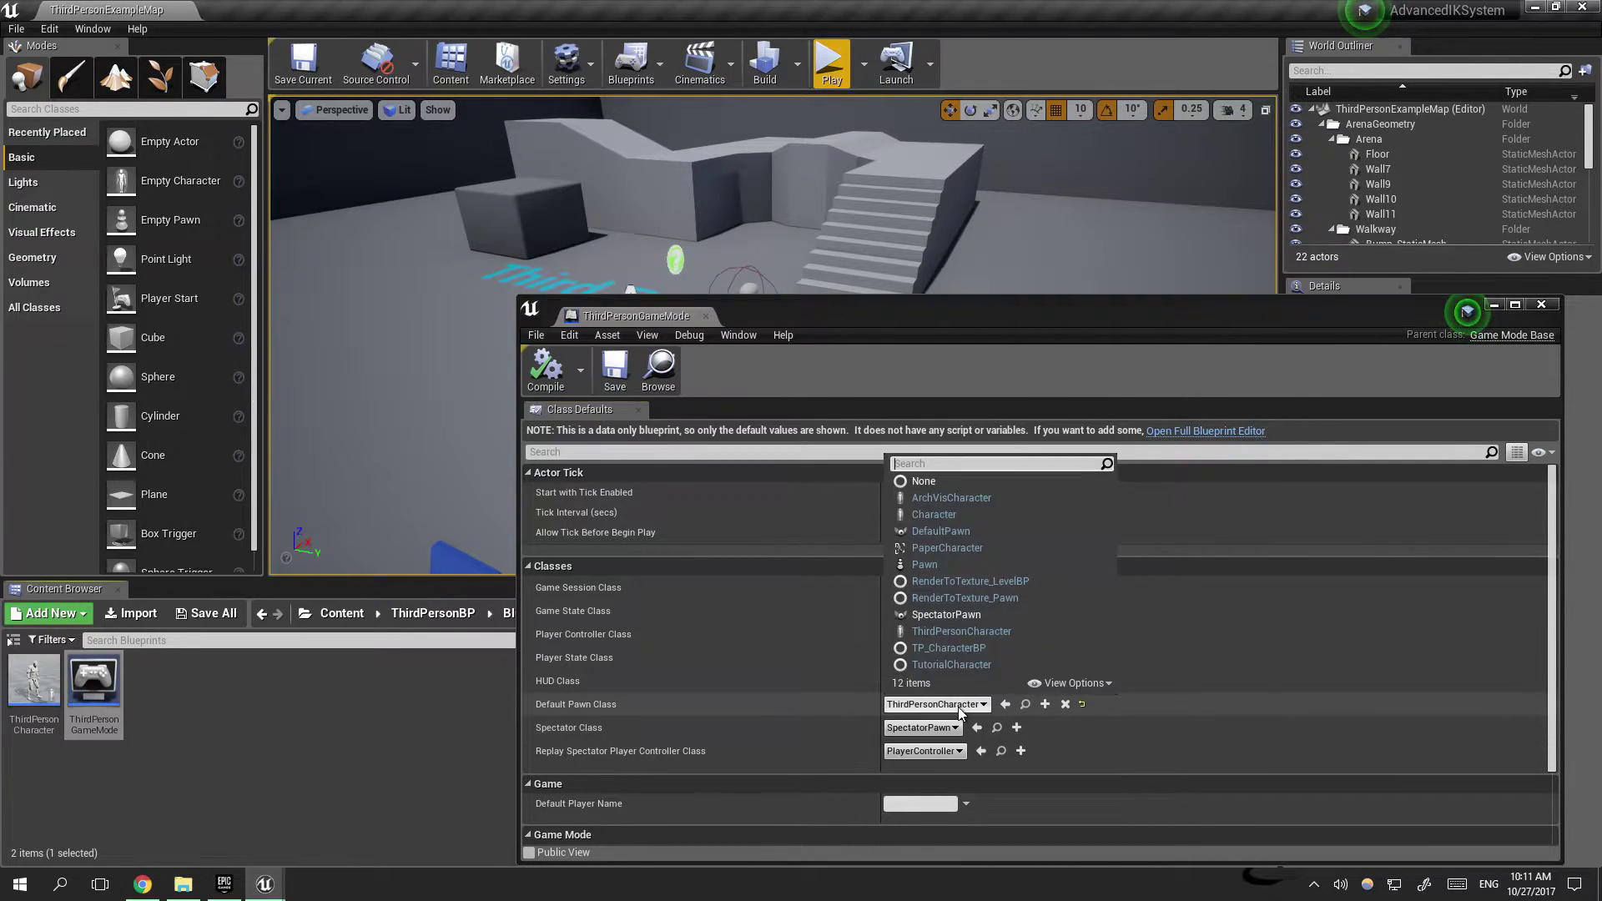
click(959, 654)
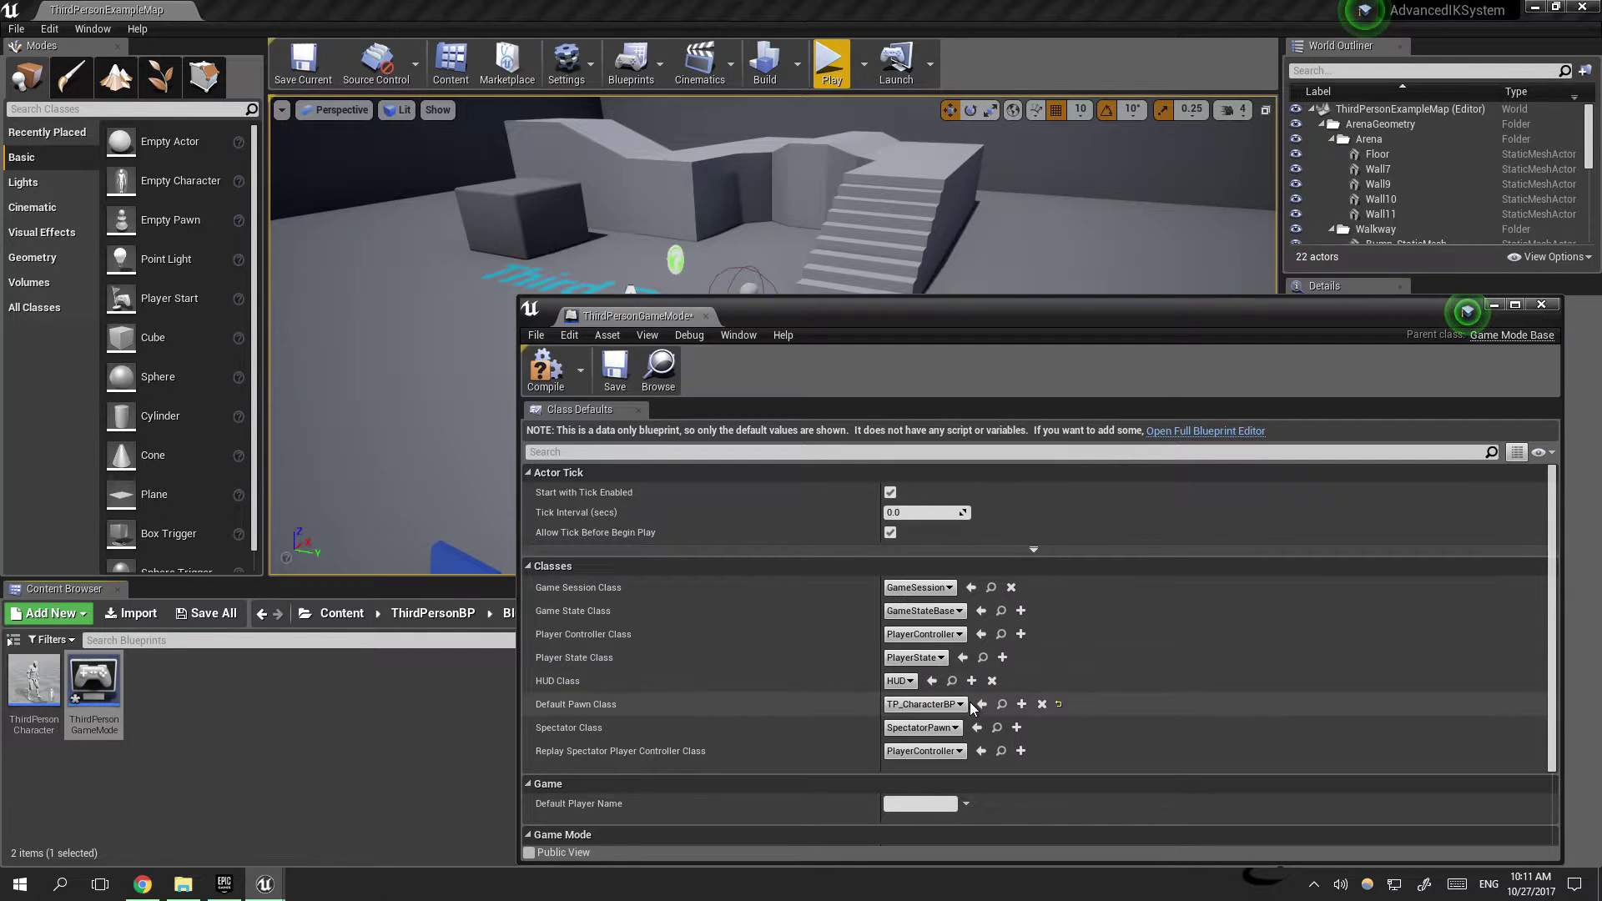
click(554, 389)
click(621, 377)
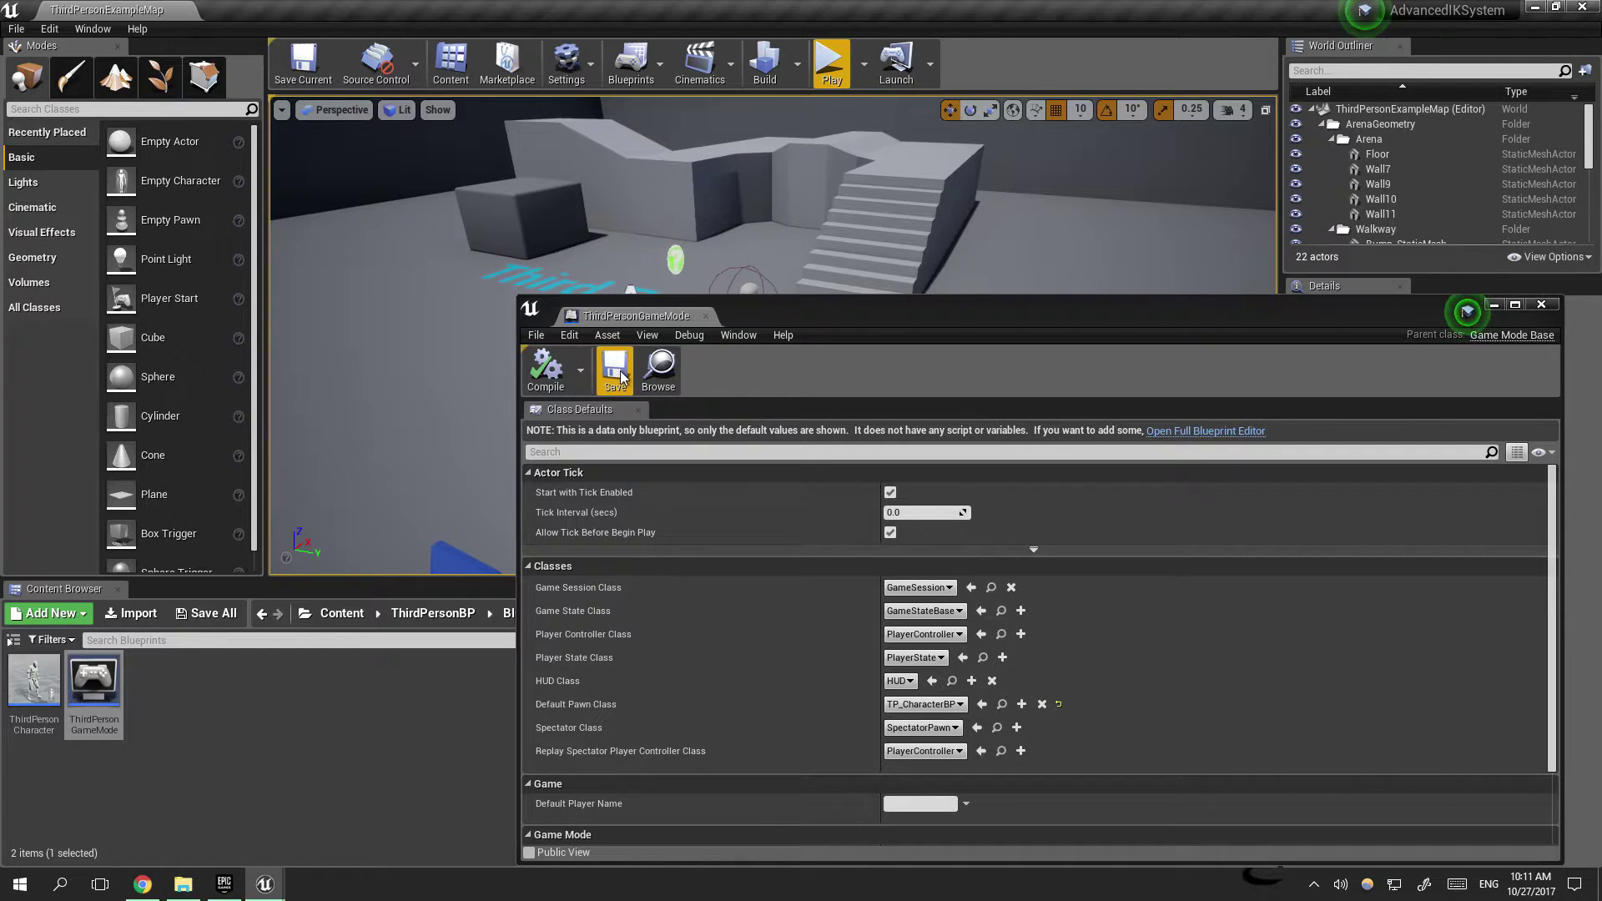
click(1541, 304)
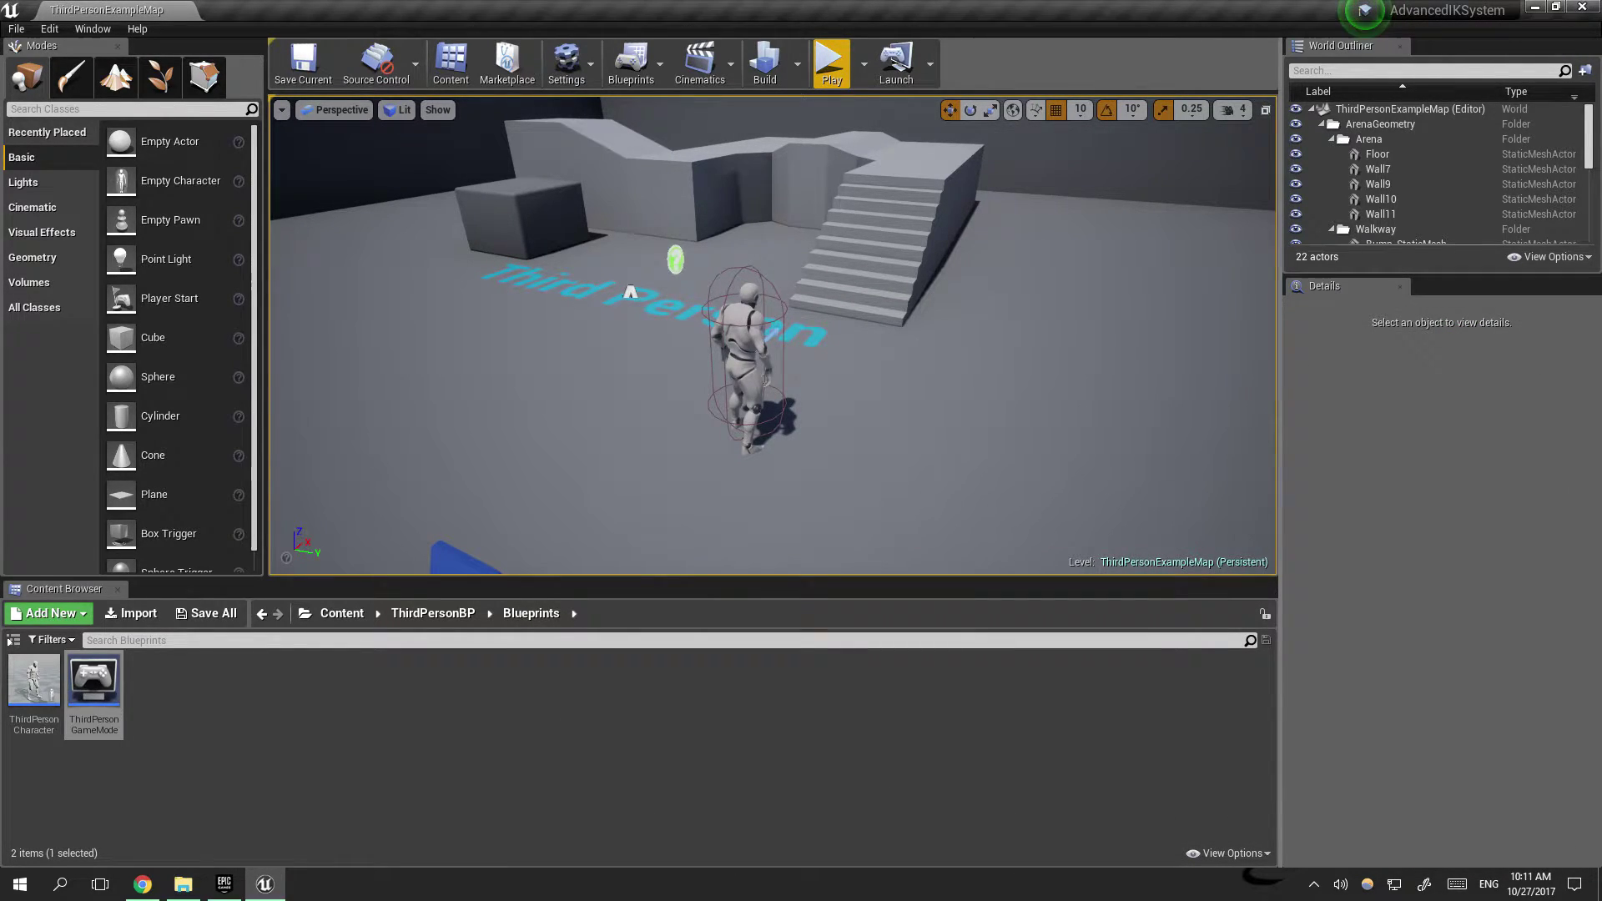
Step: Delete the placed ThirdPersonCharacter from the level and start play-testing
click(744, 367)
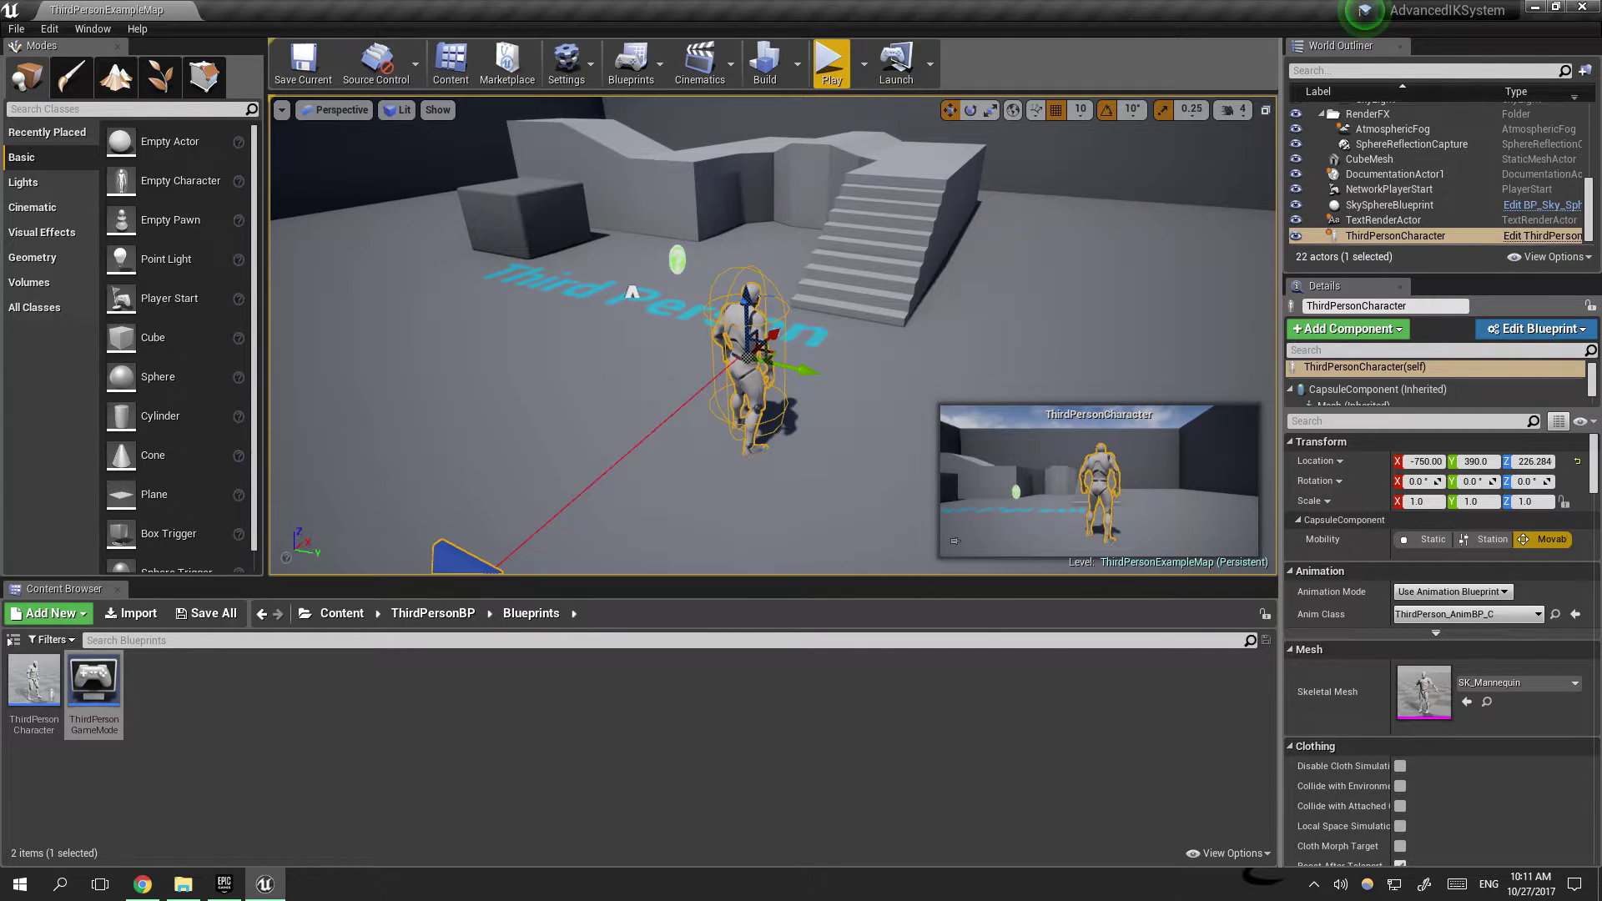
key(Delete)
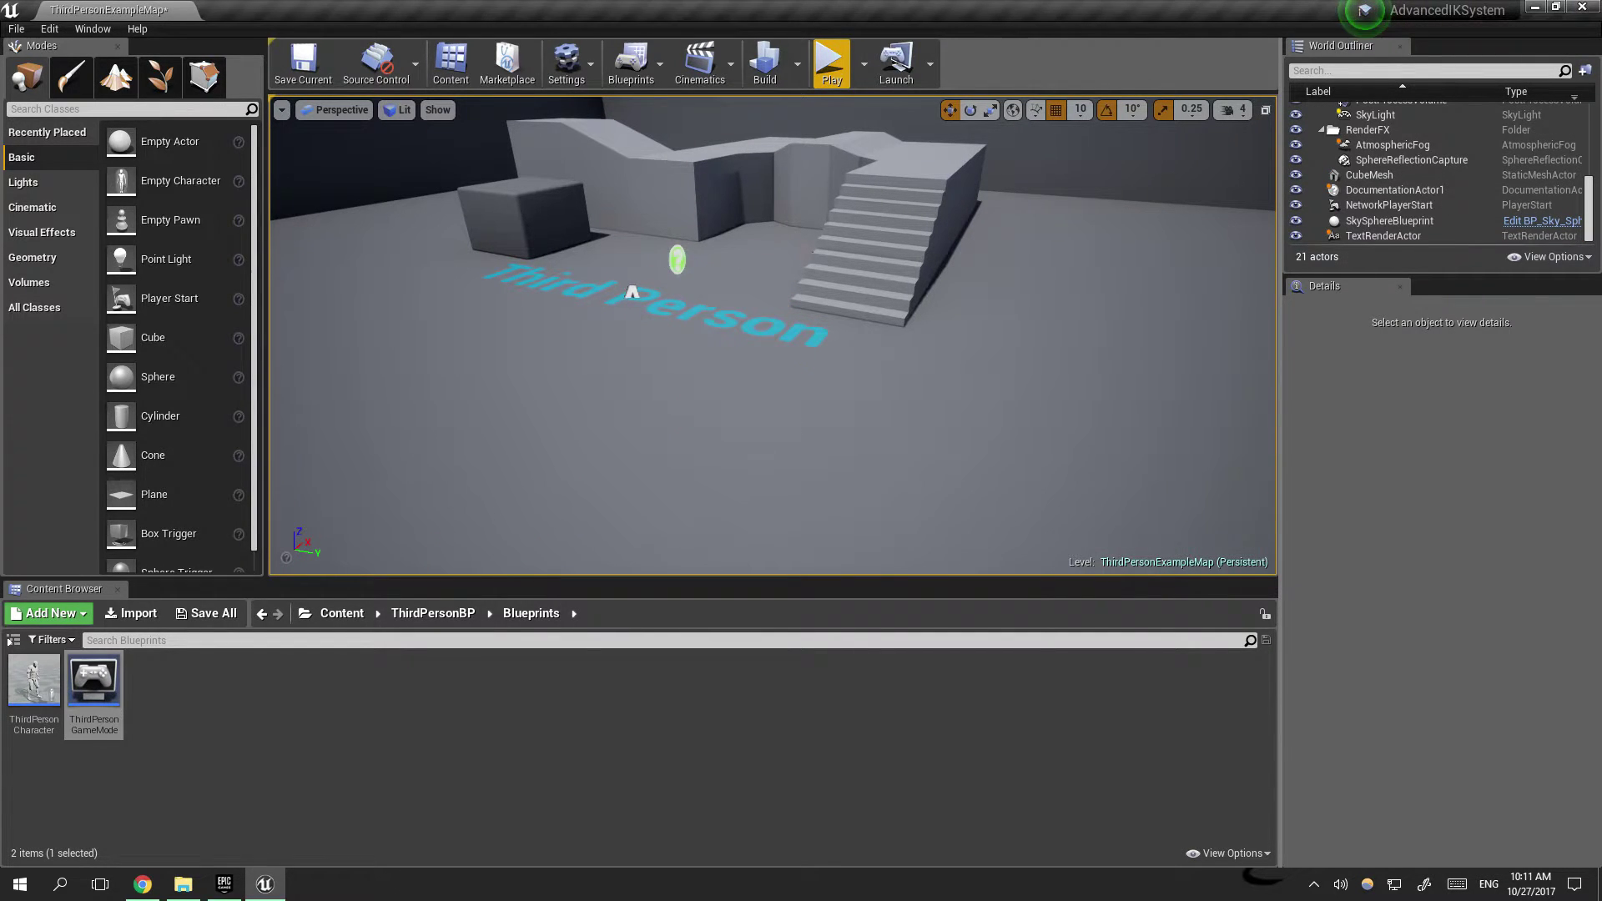
key(alt+p)
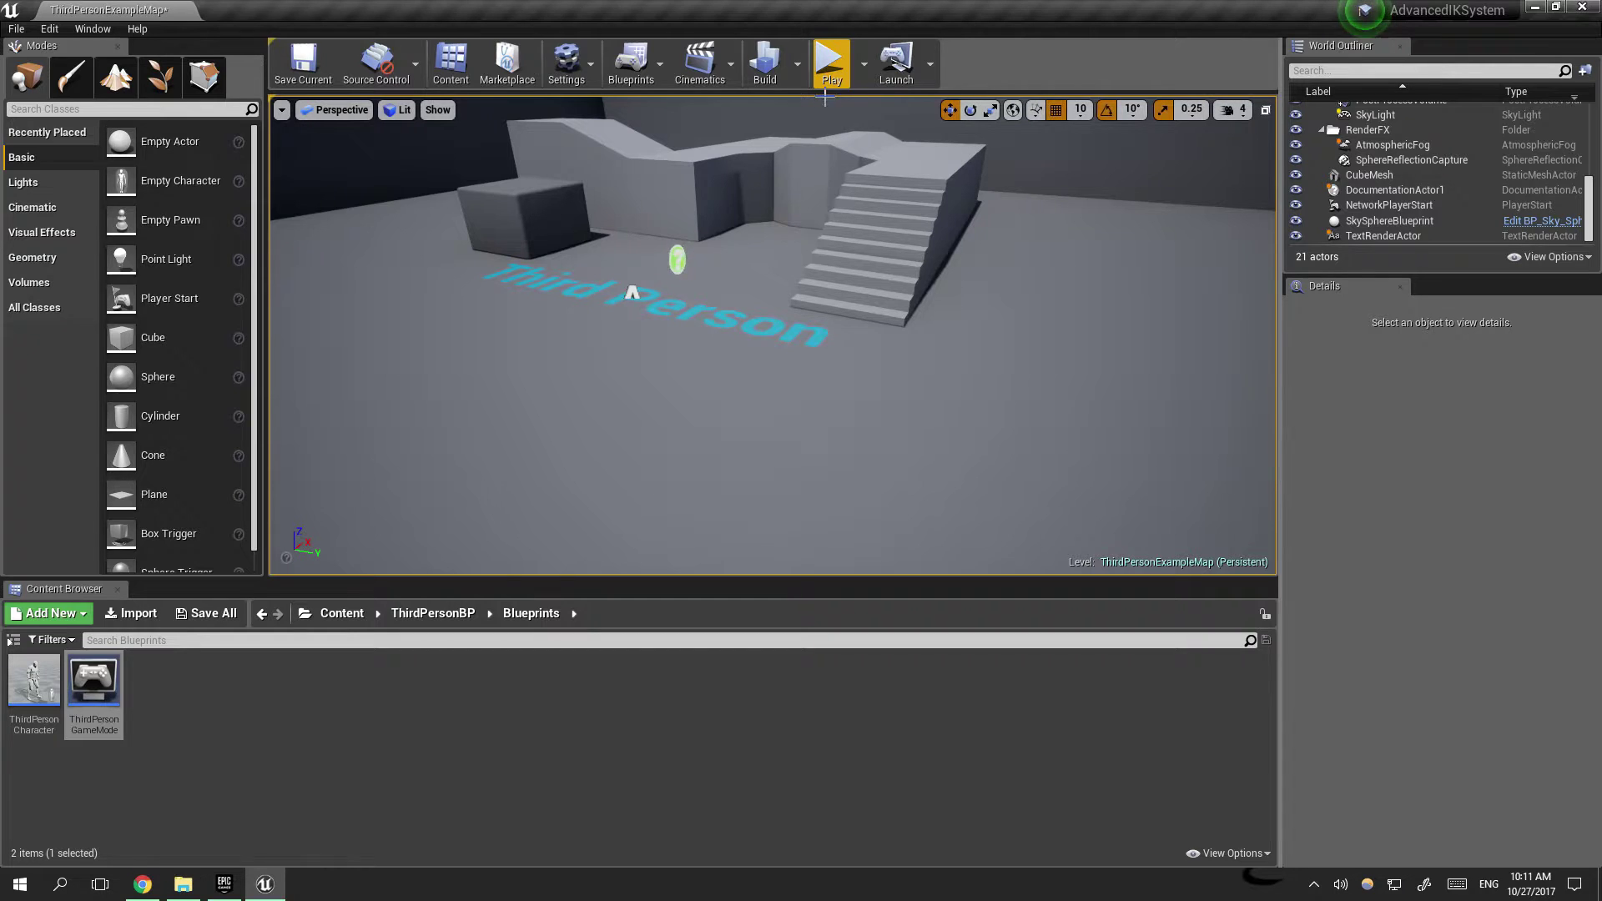
Step: Walk the TP_CharacterBP mannequin past the floor text toward the stairs and jump
key(w)
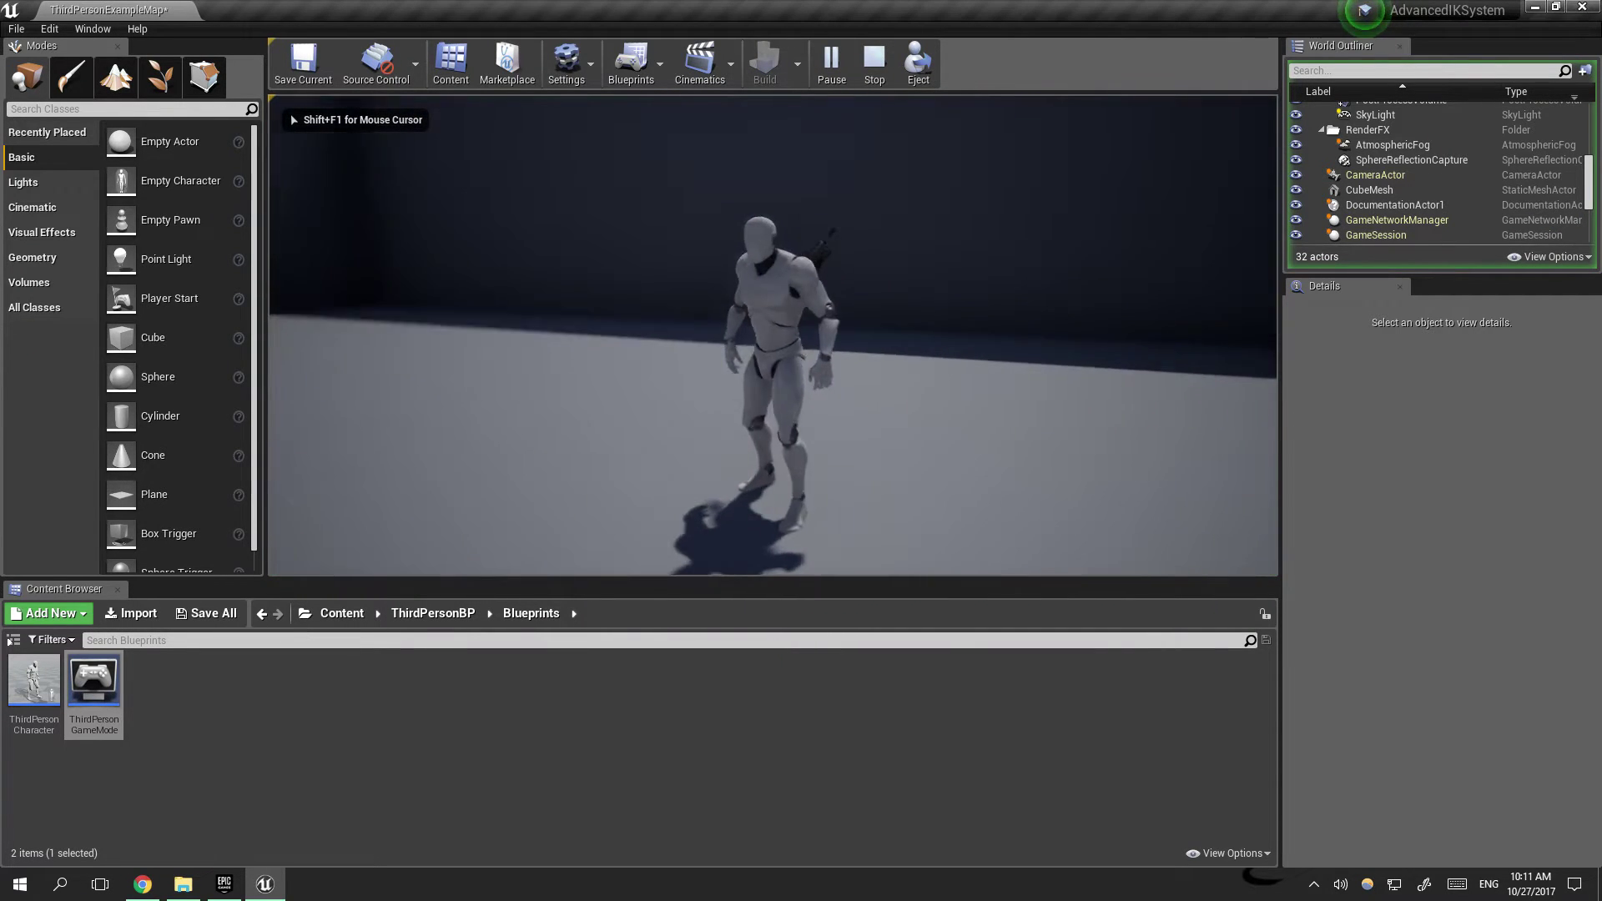
key(a)
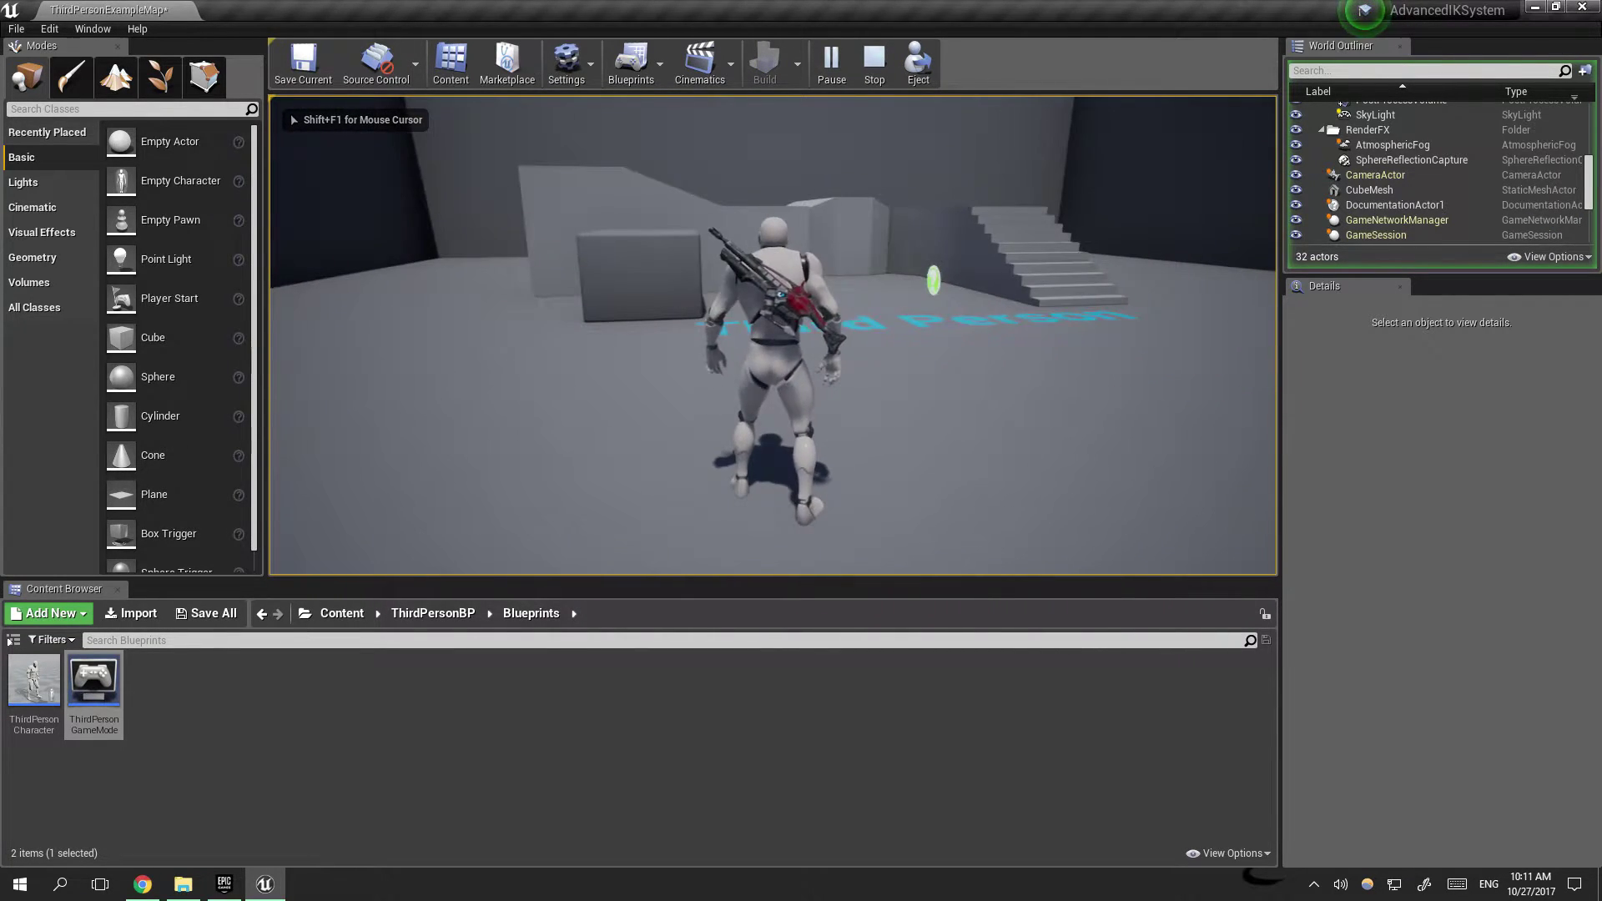
key(w)
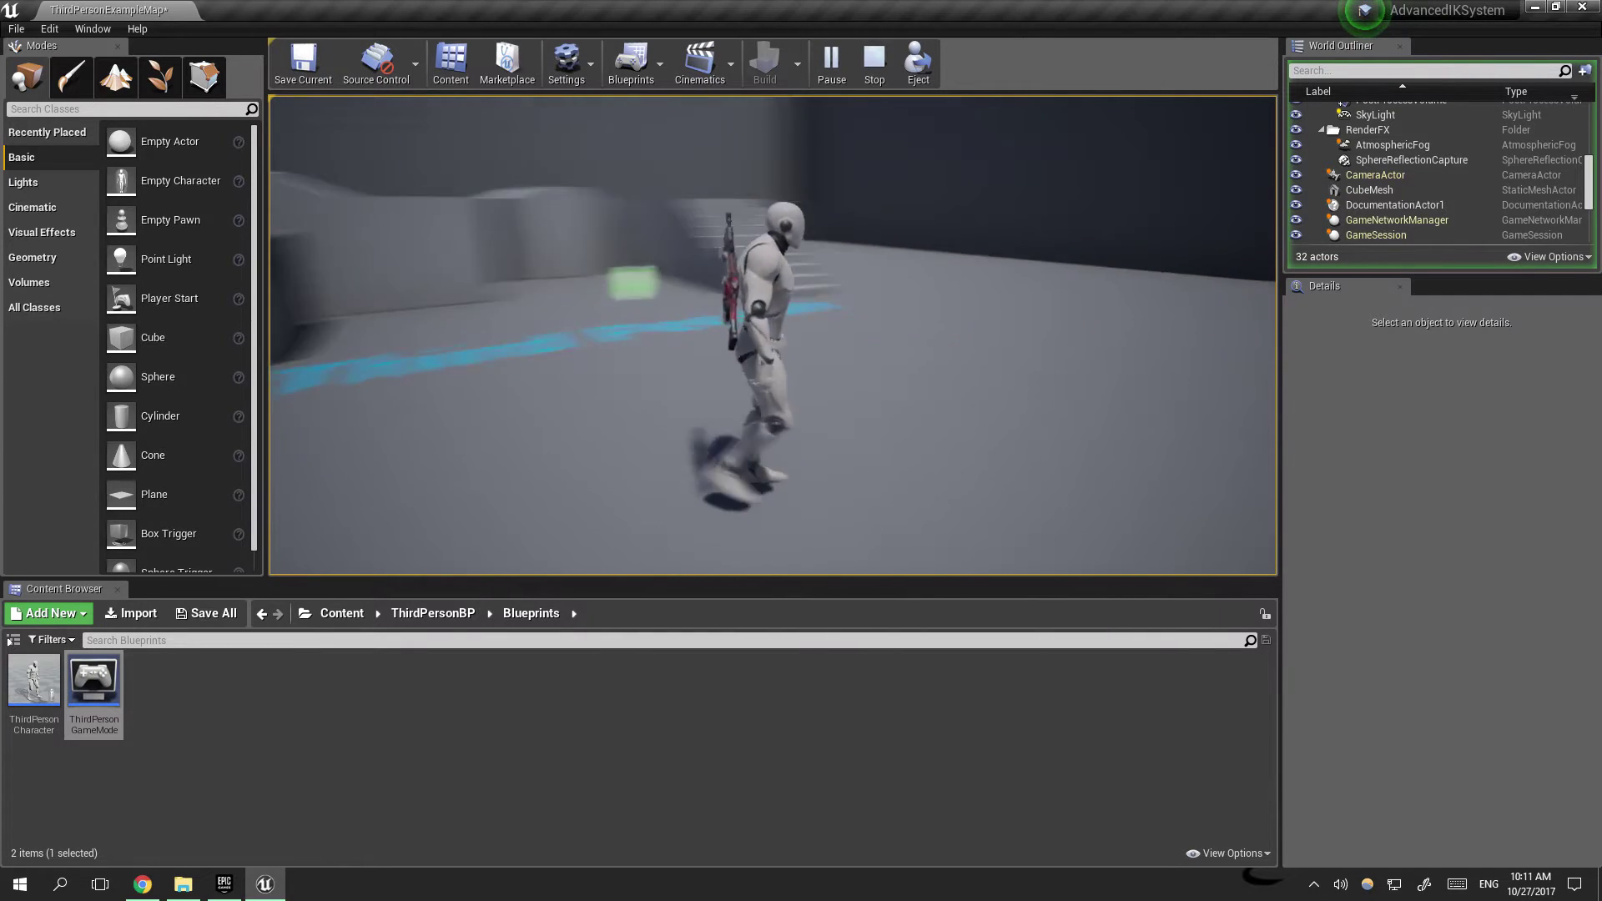
key(w)
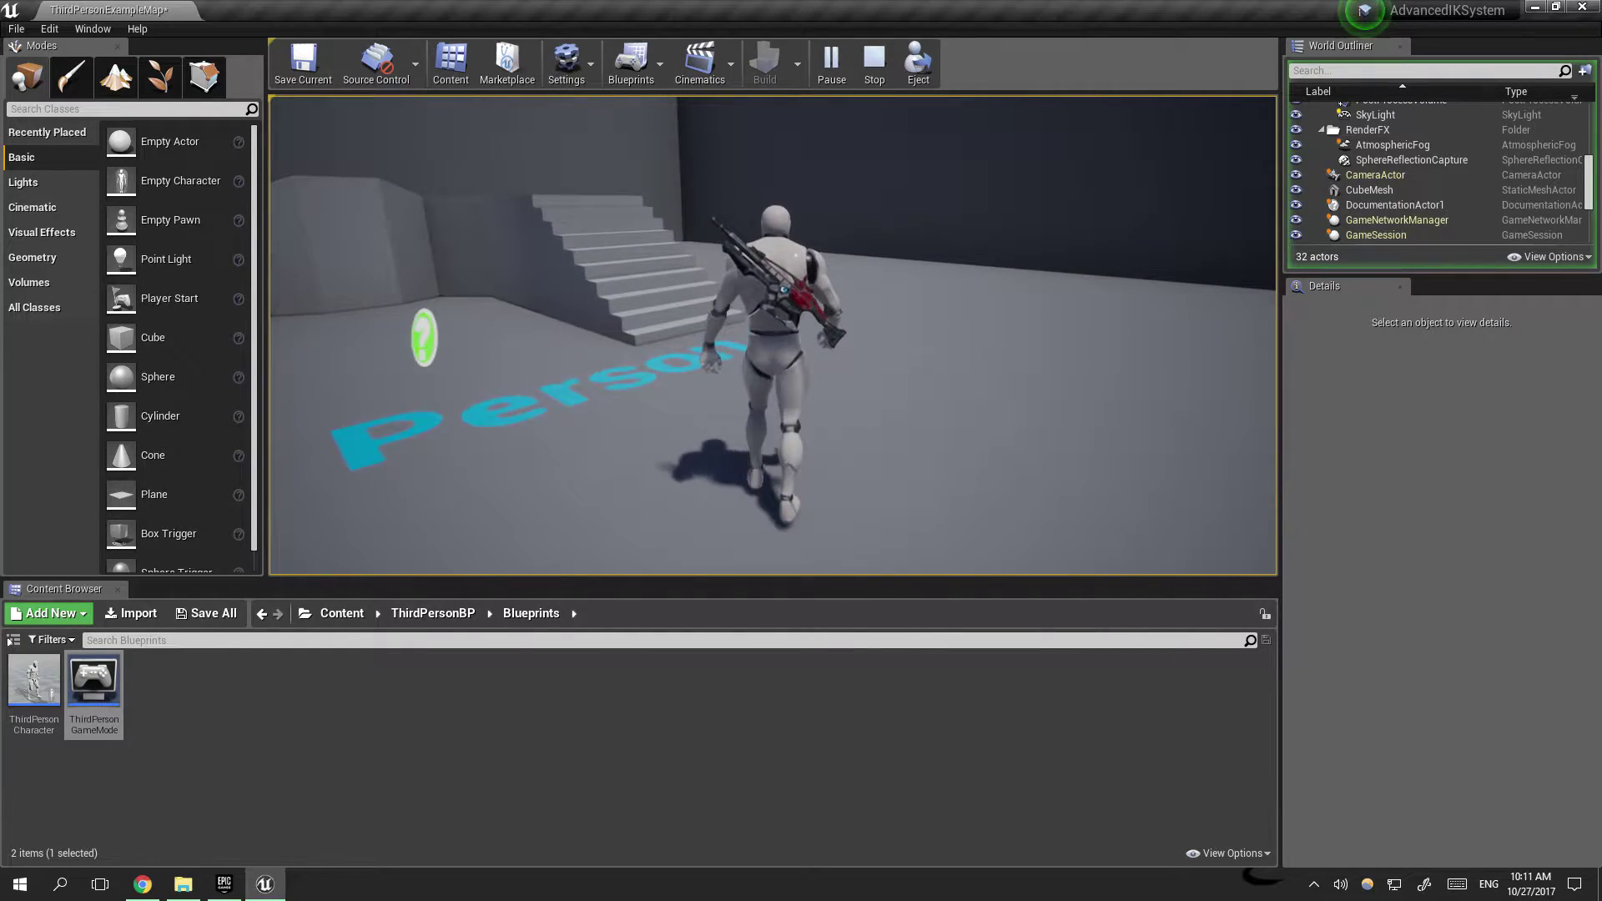
key(w)
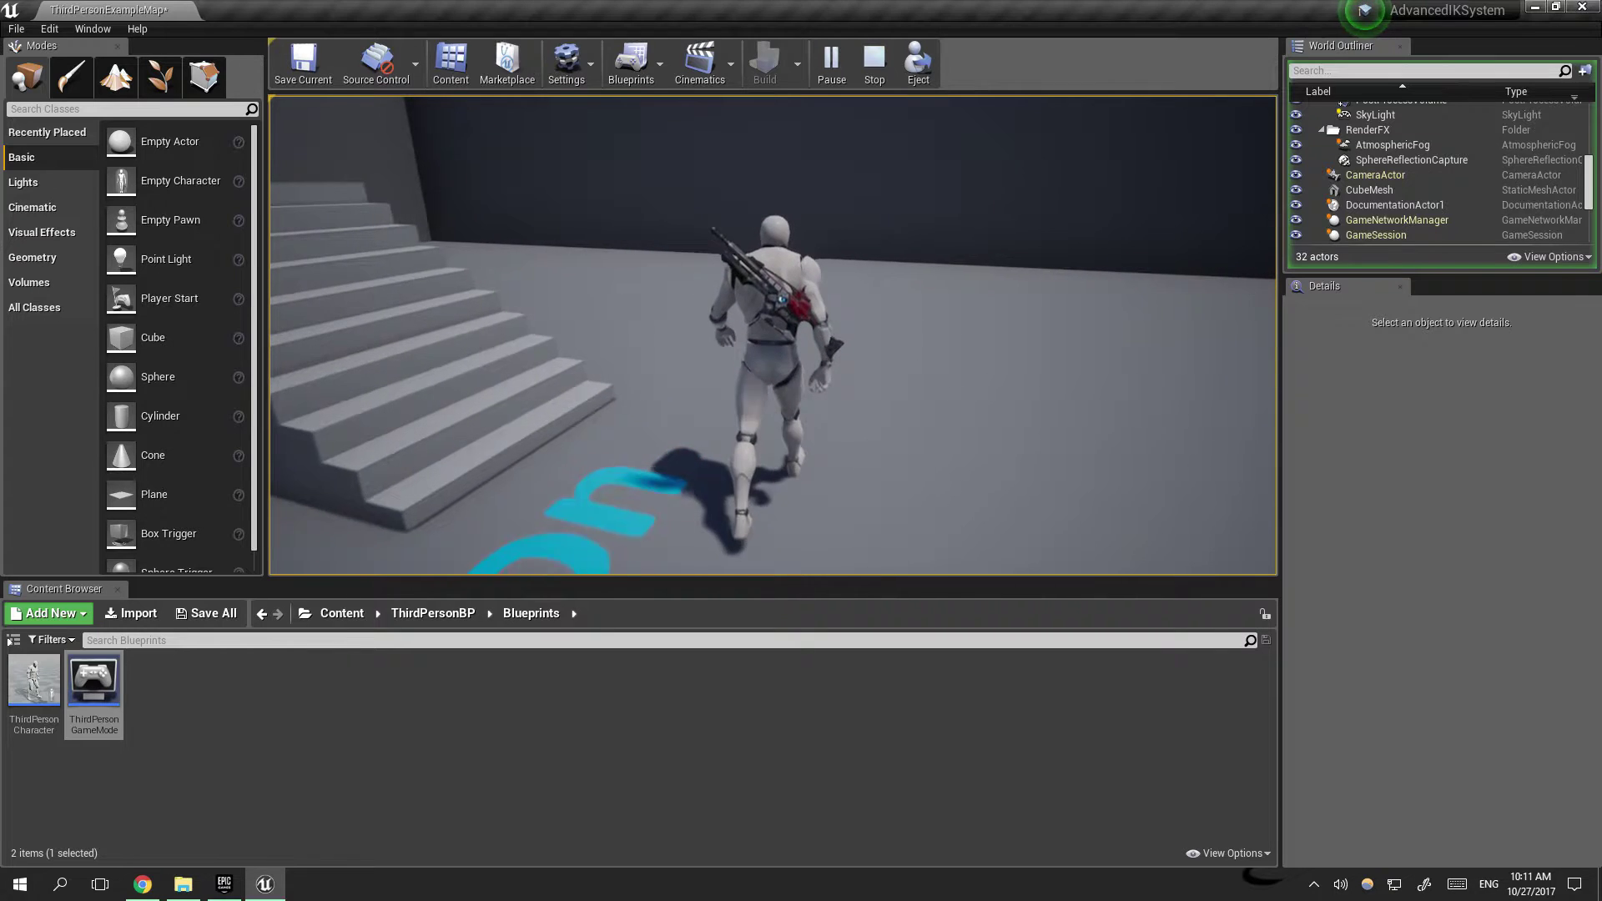
key(space)
Step: Climb the stairs, cross the upper platform and turn back toward the stairs
key(w)
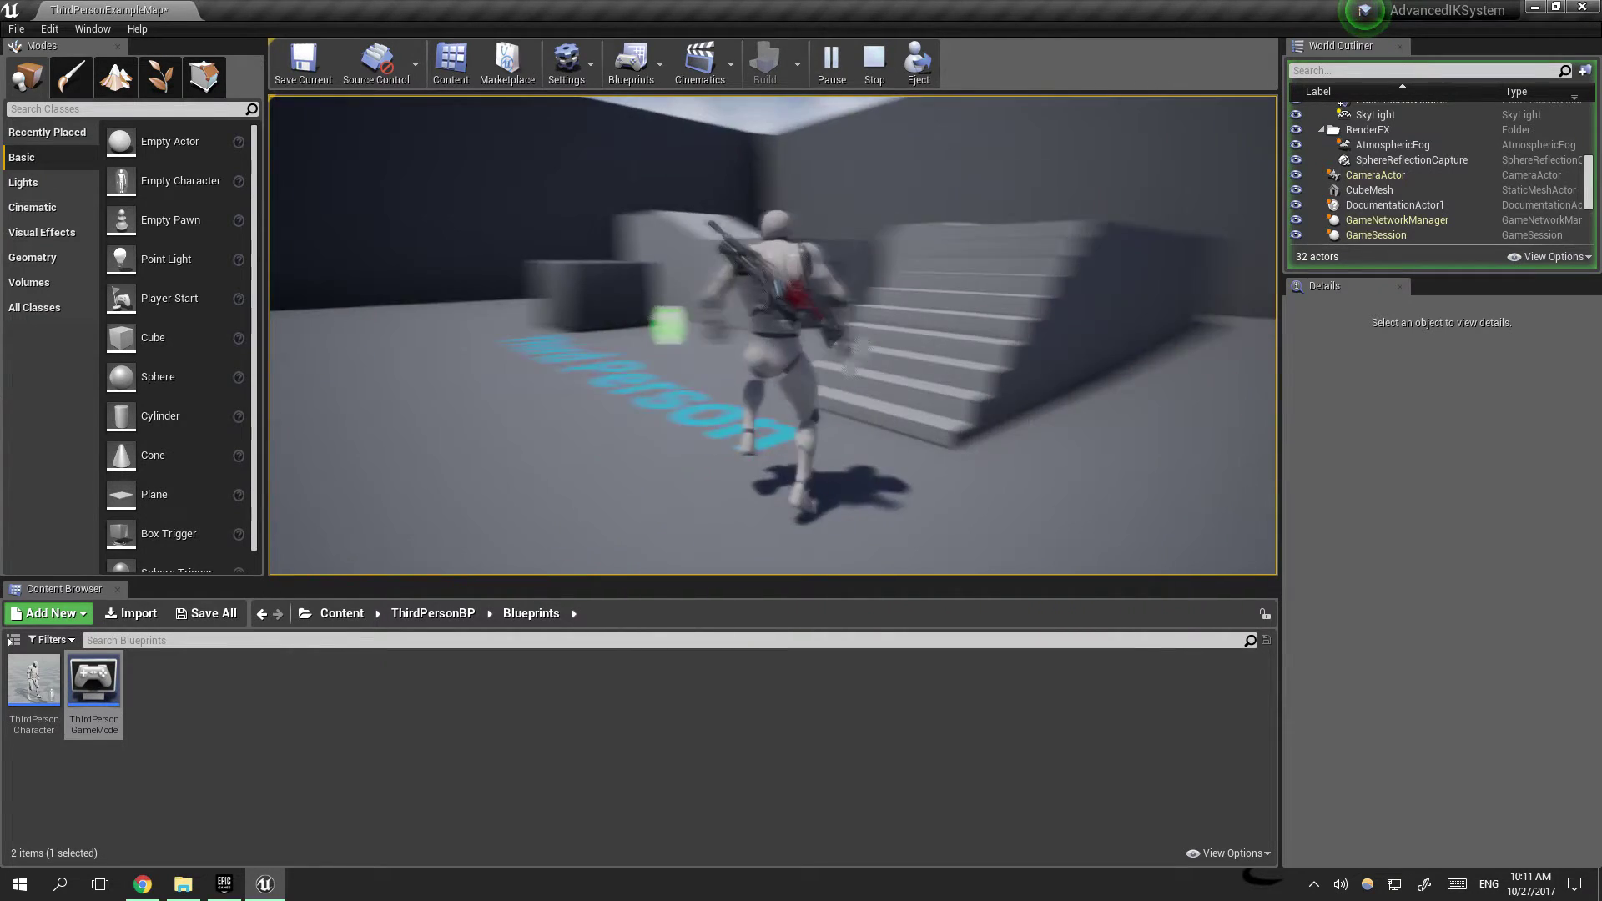
key(w)
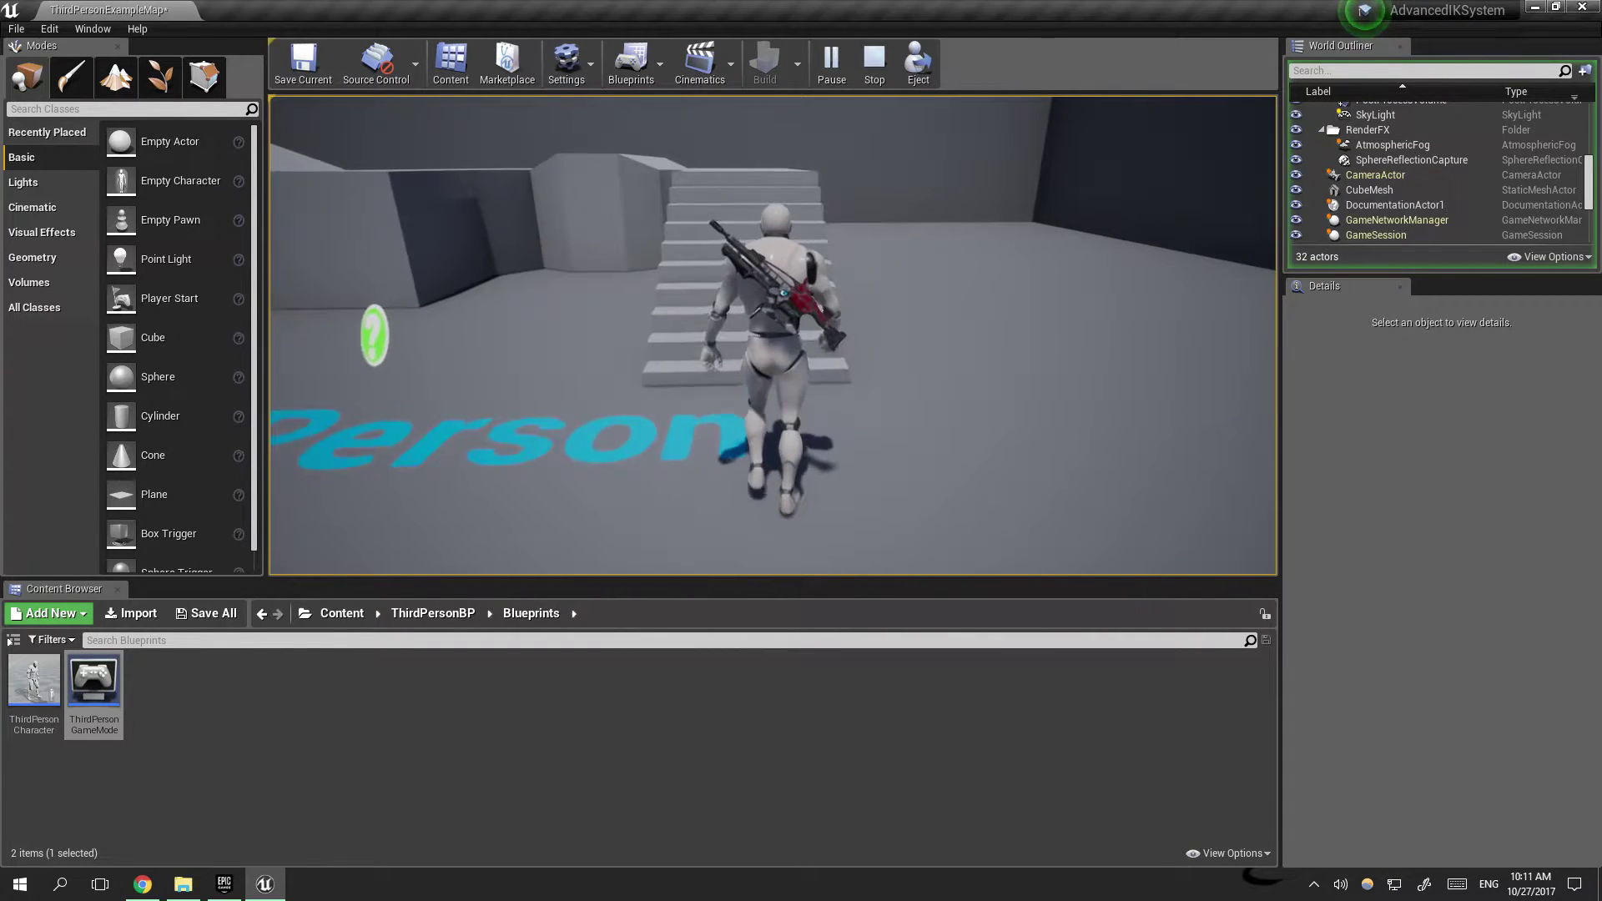
key(w)
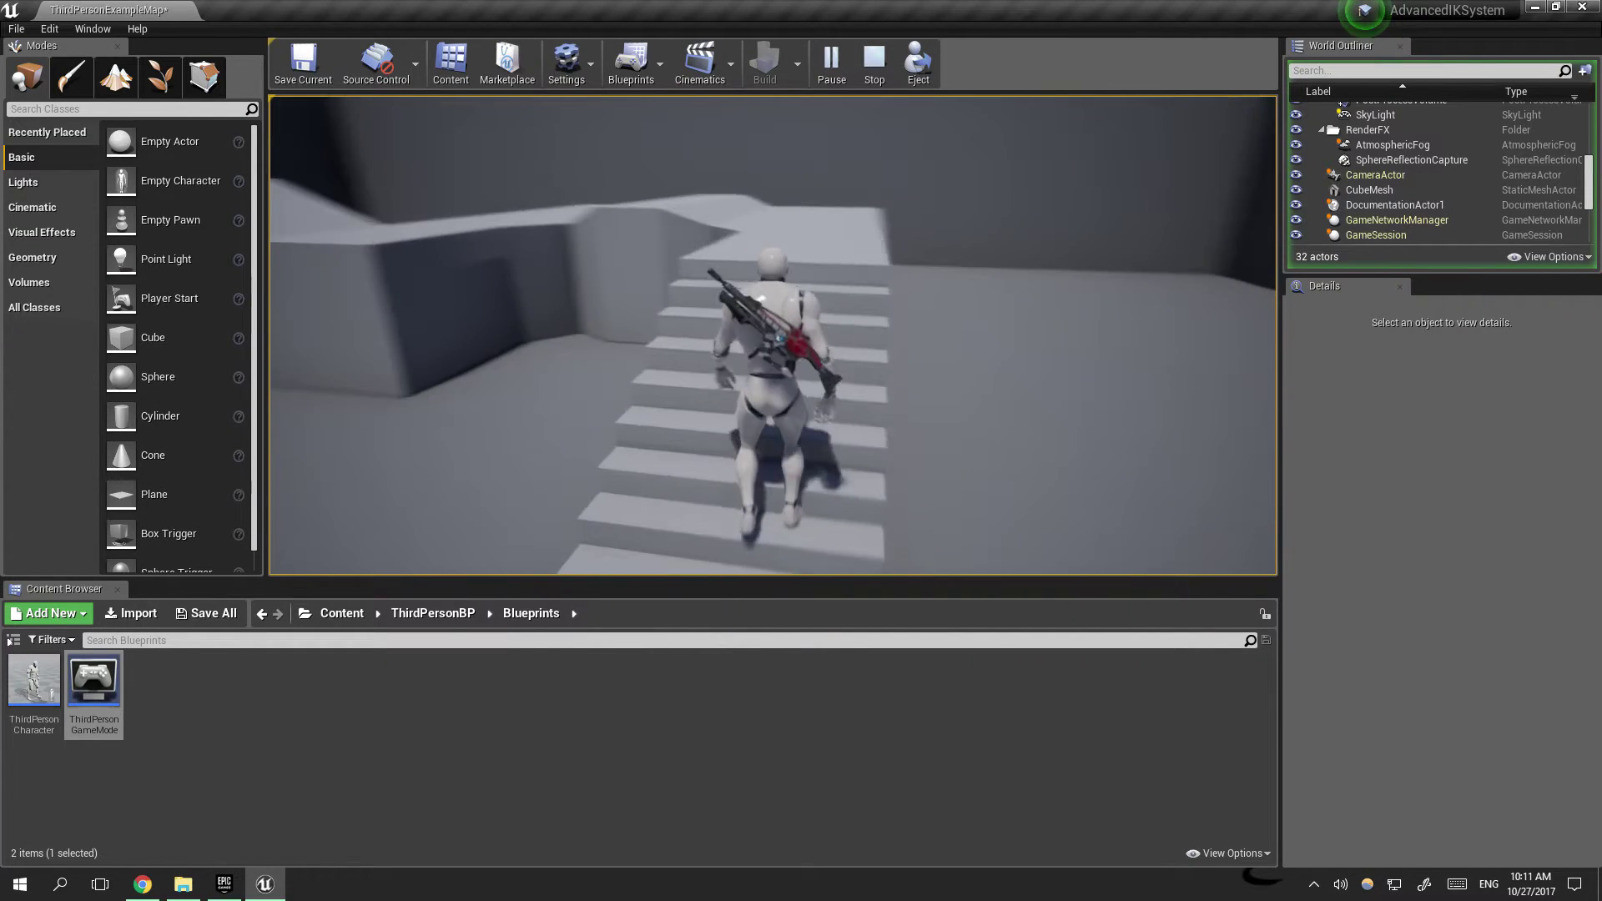
key(w)
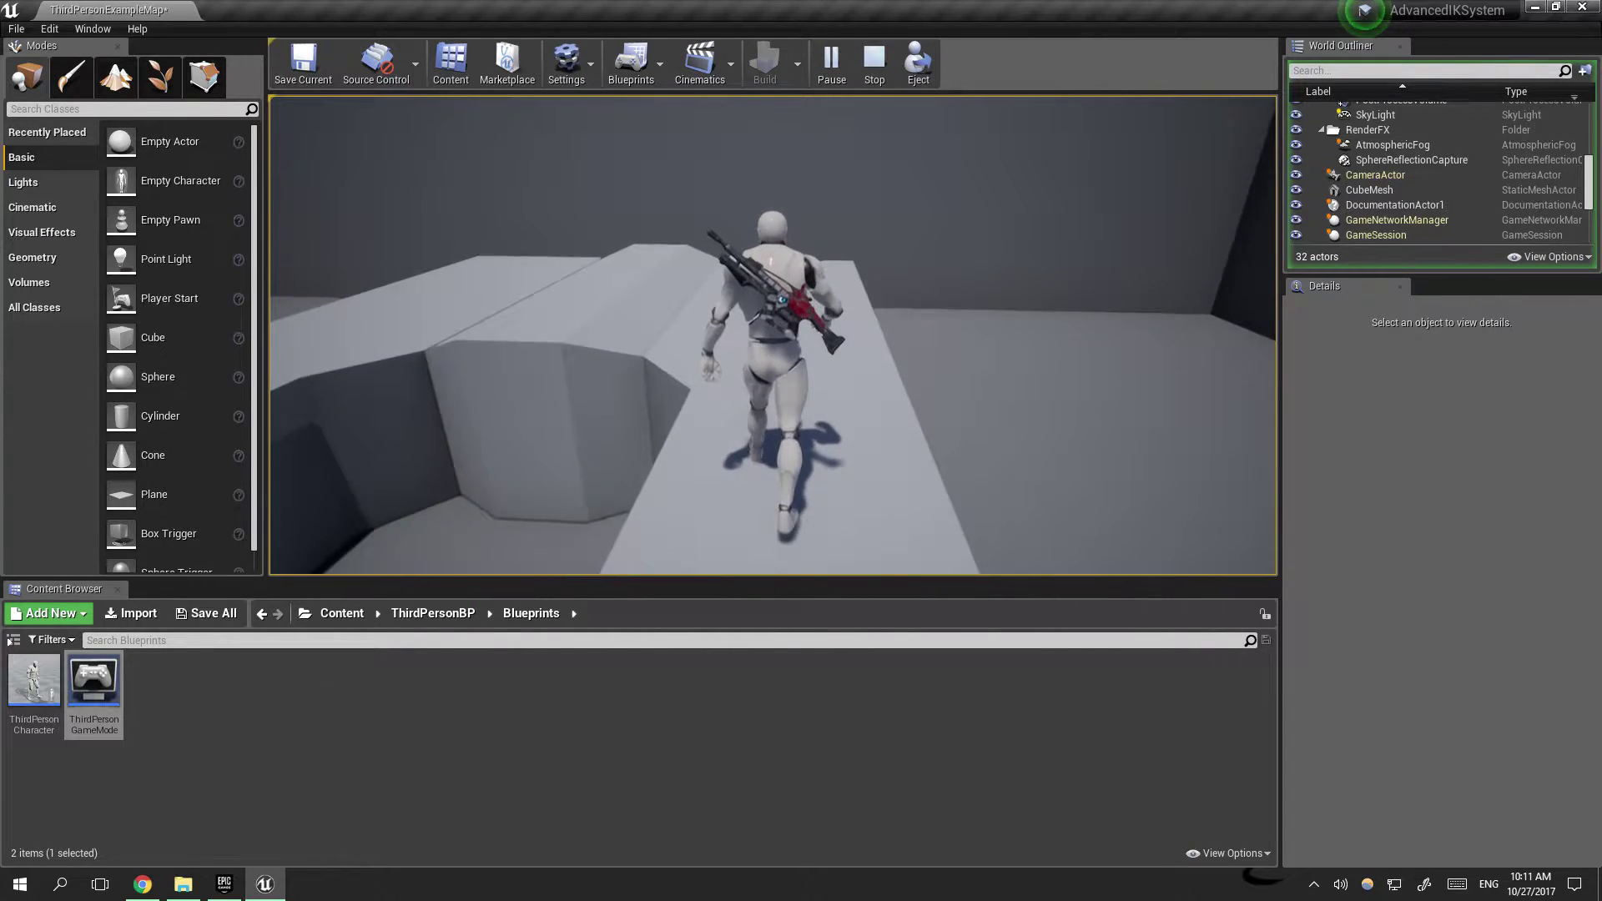
key(w)
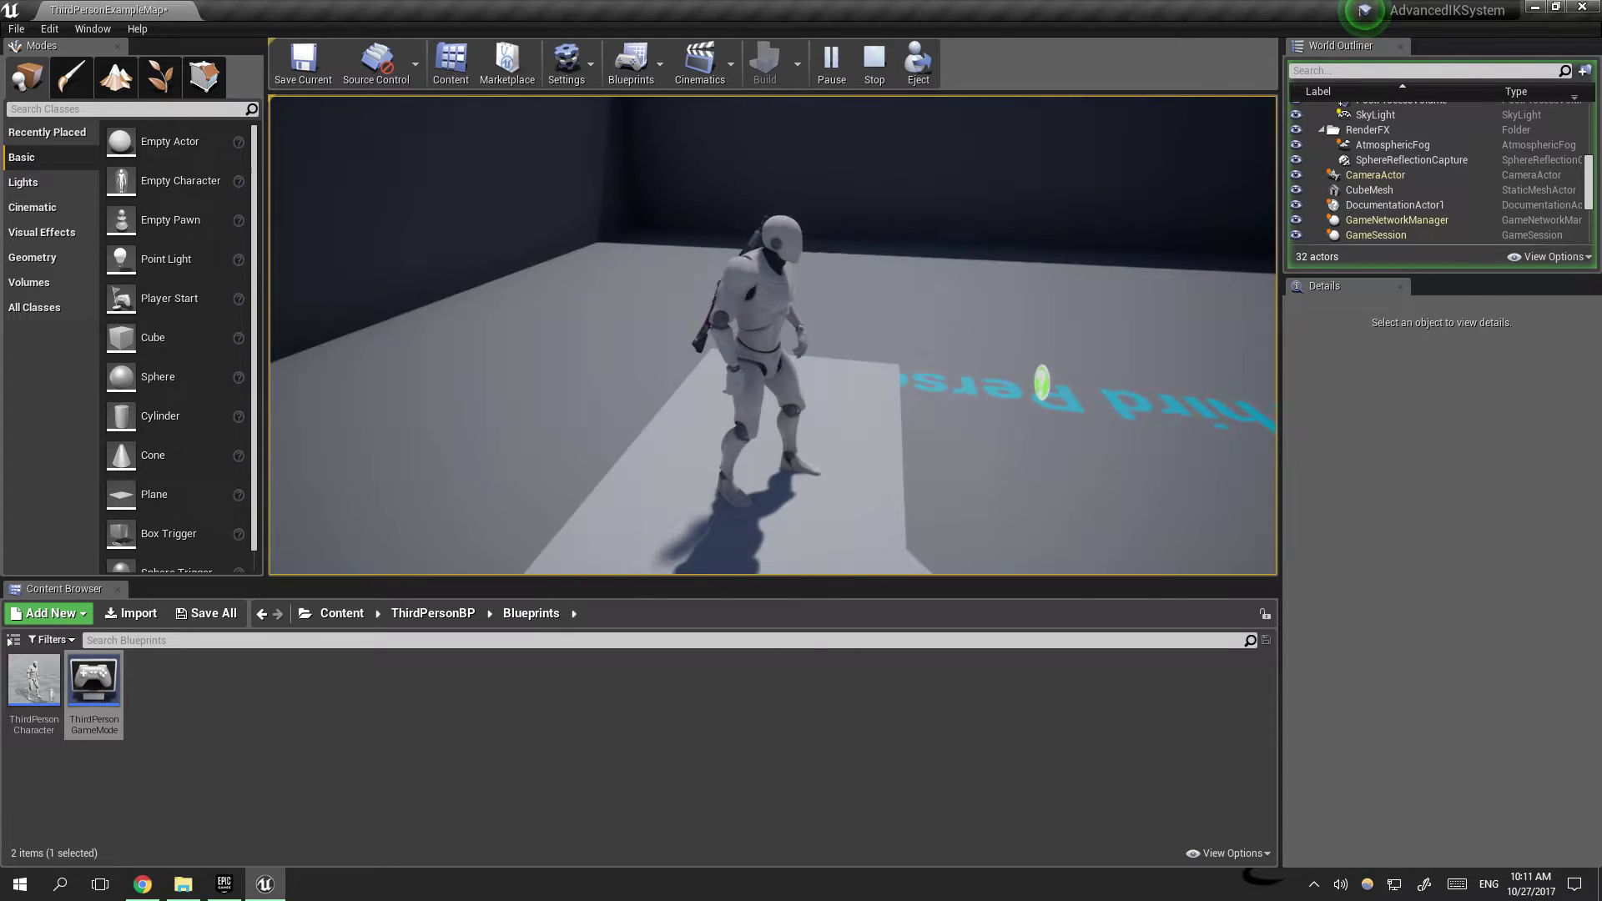
key(w)
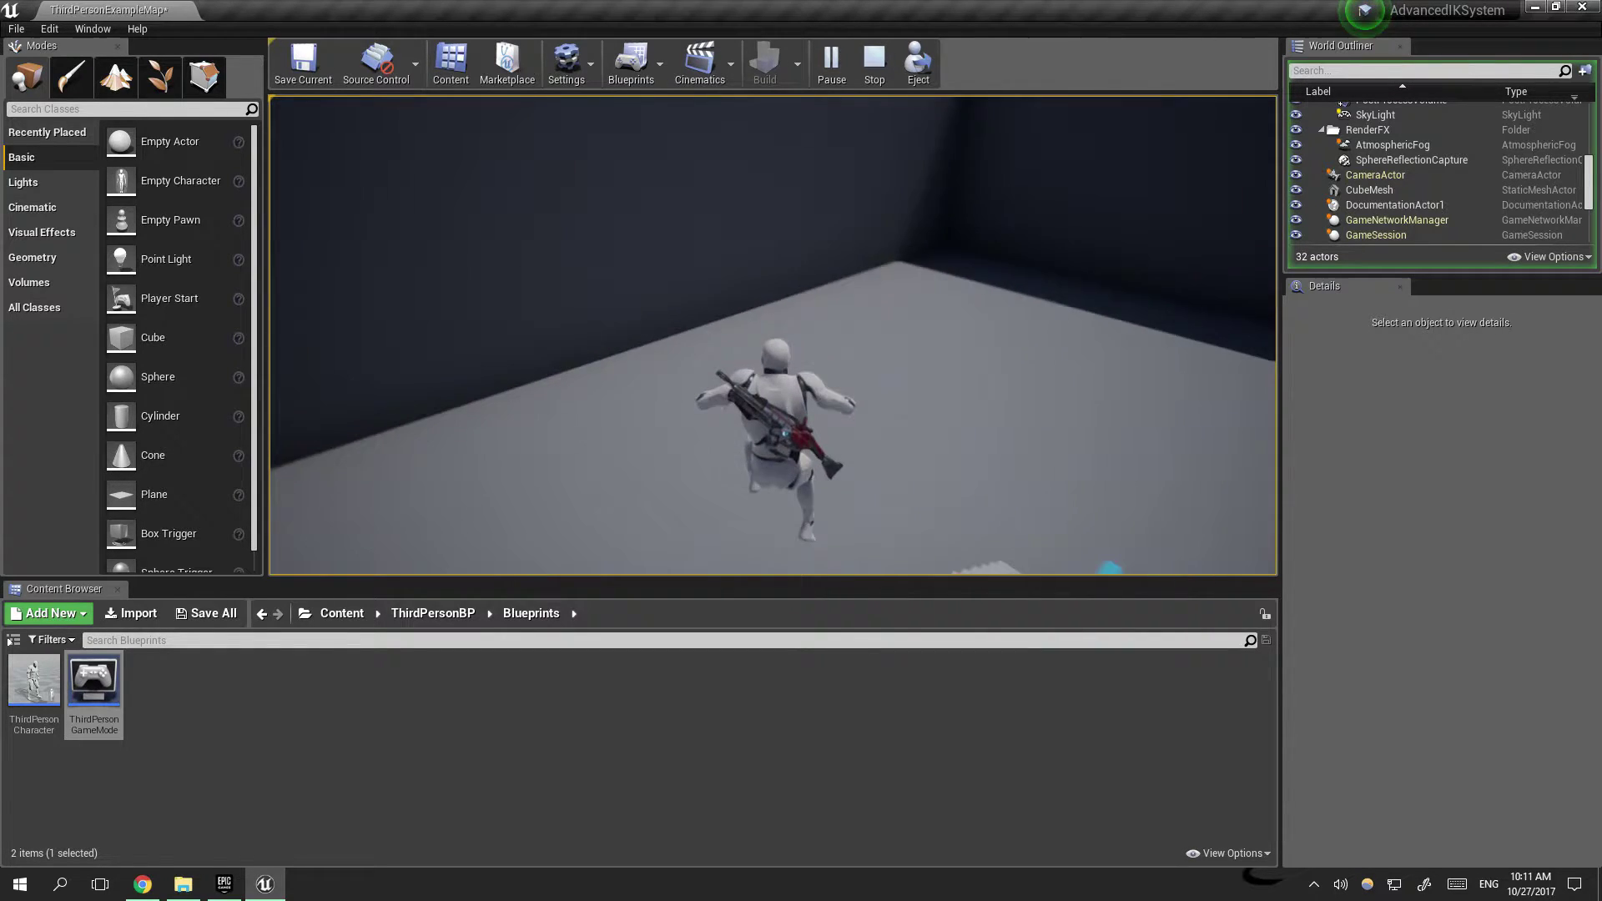
key(w)
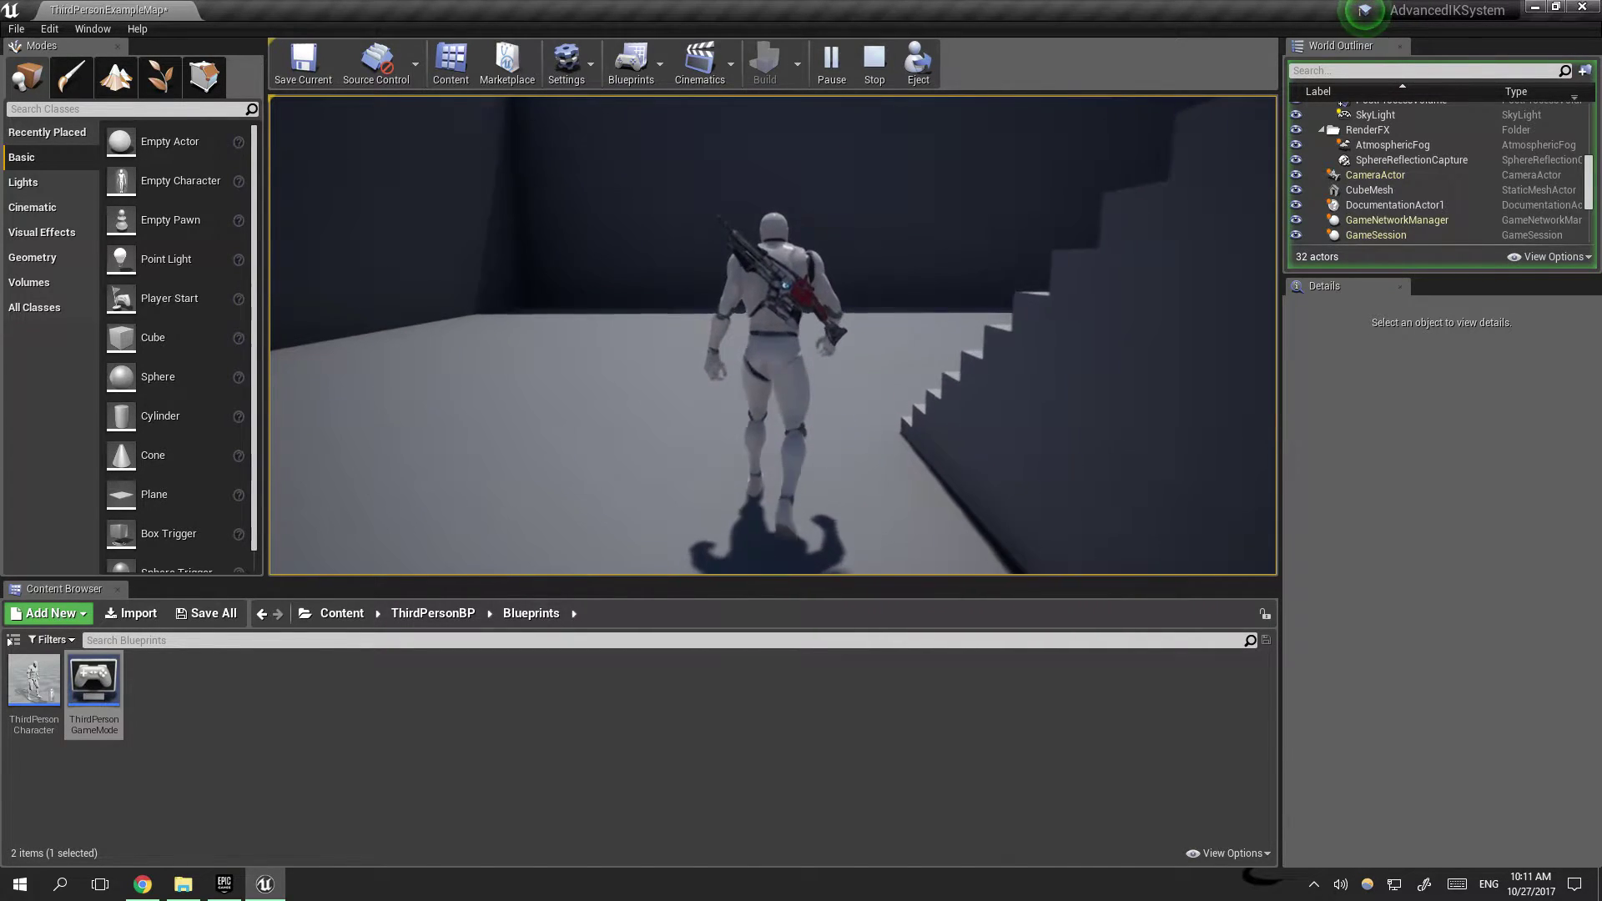
key(w)
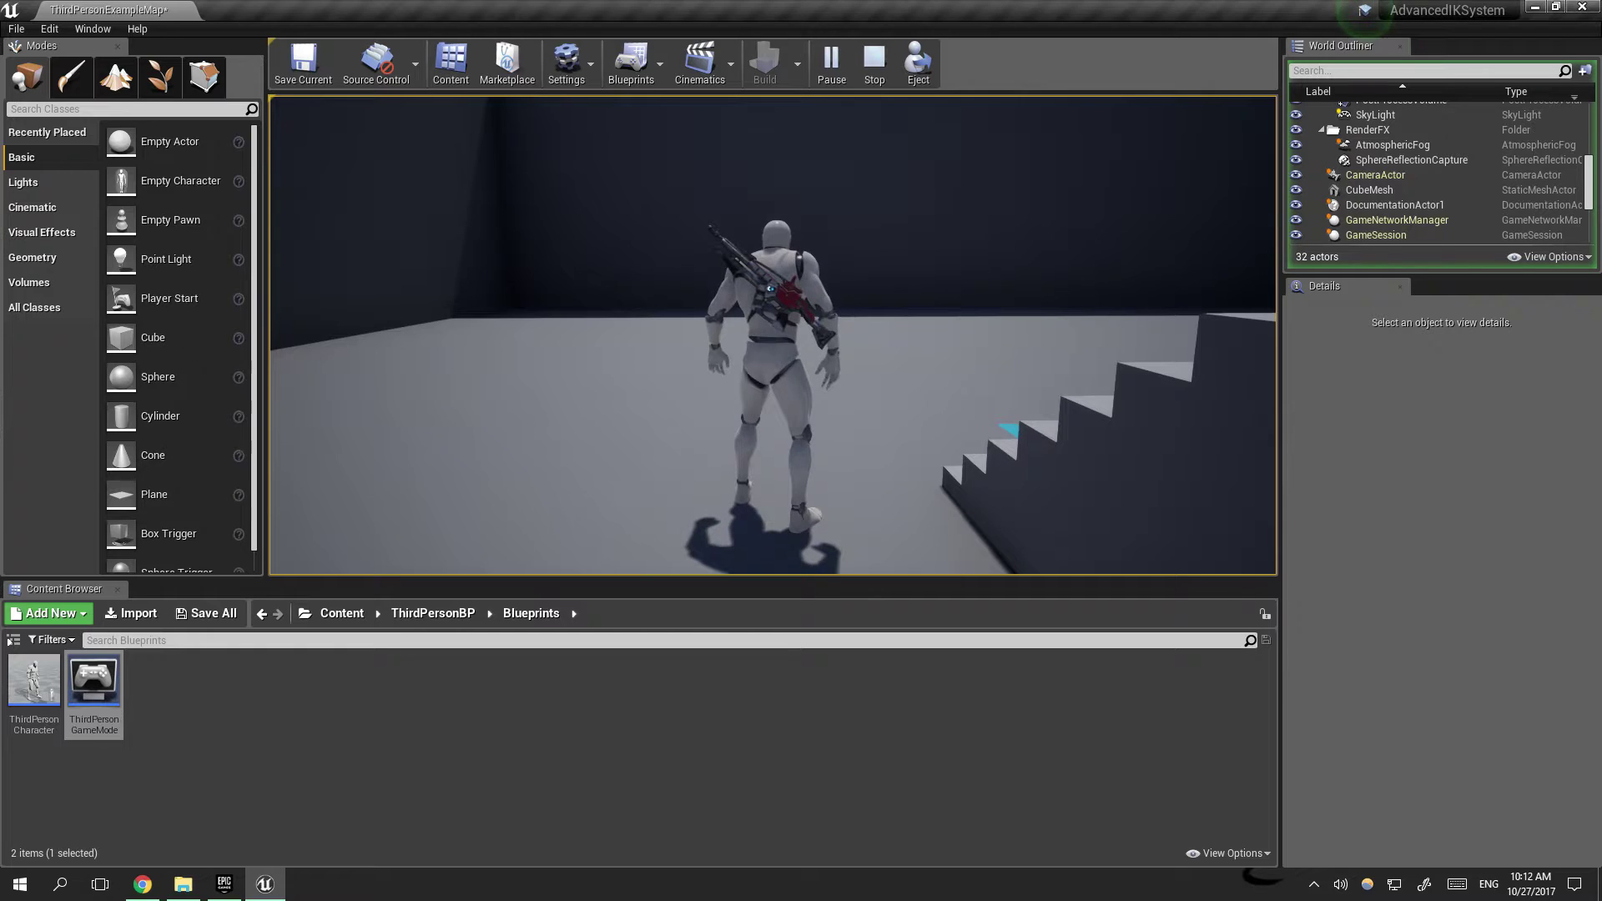
Step: Stop playing and open TP_CharacterBP from Advanced_IK_Foot_Placement_System > Blueprints
key(Escape)
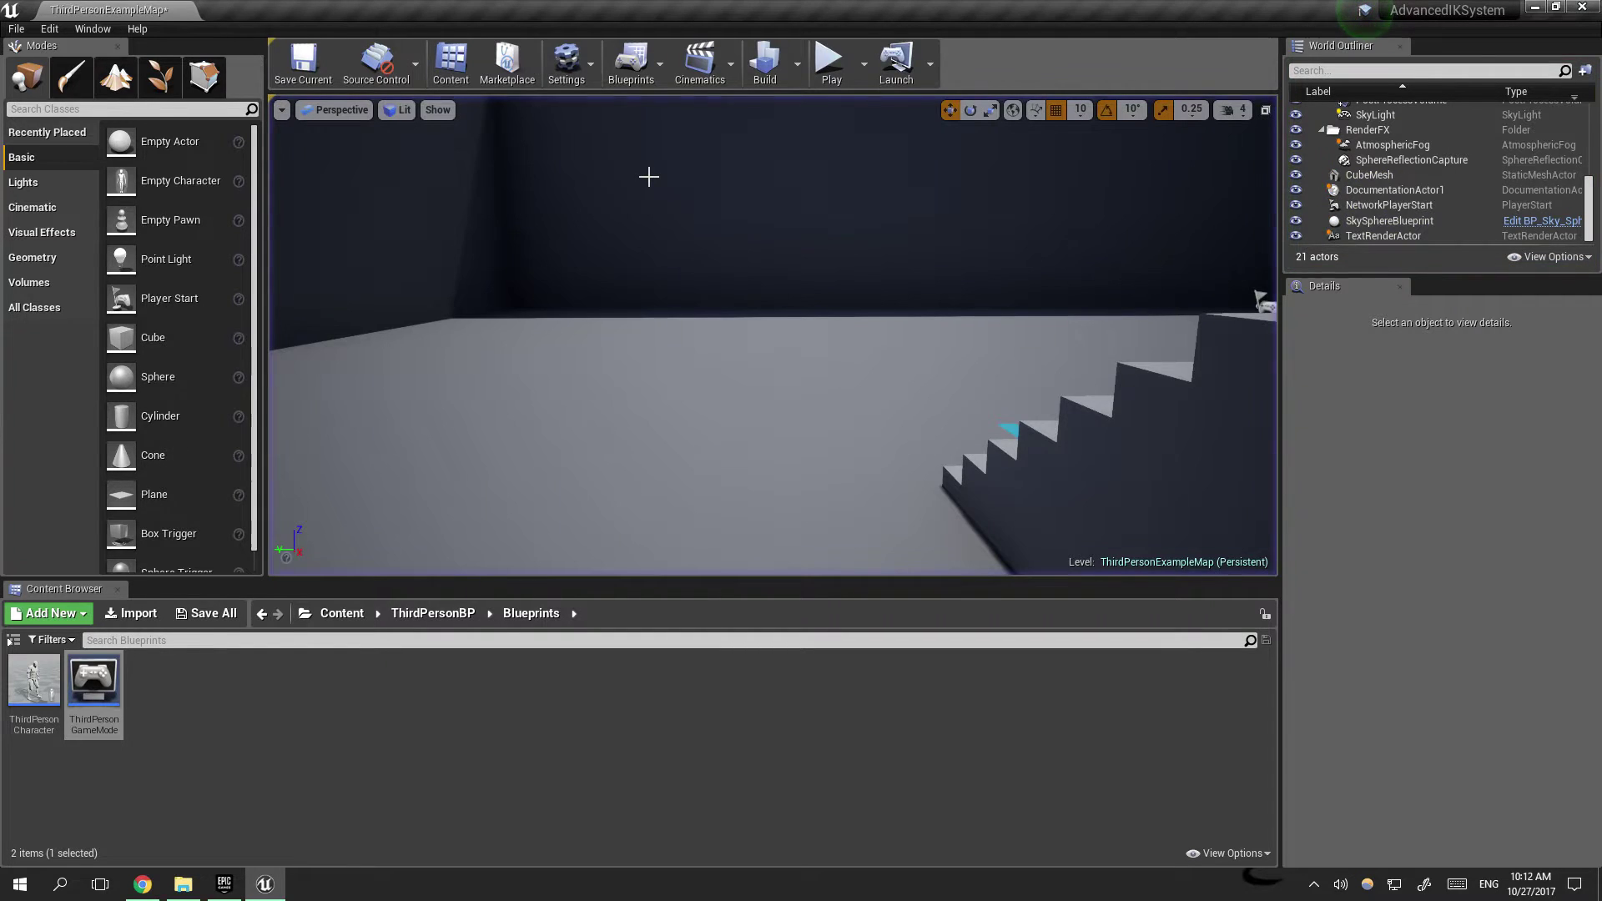
right_drag(773, 334, 551, 241)
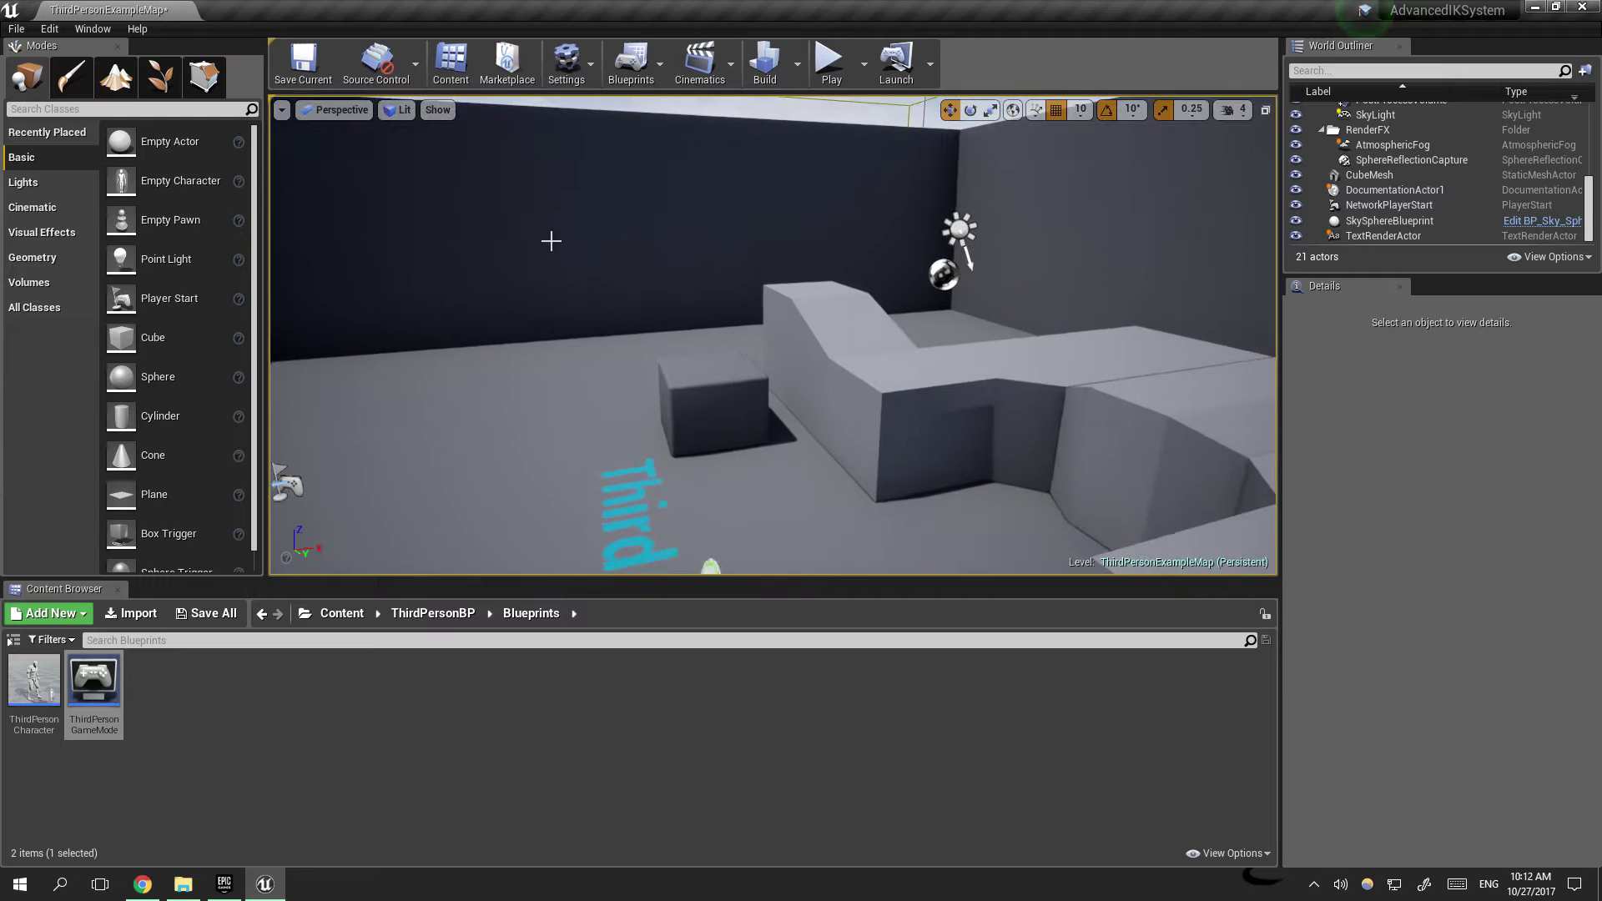
click(355, 613)
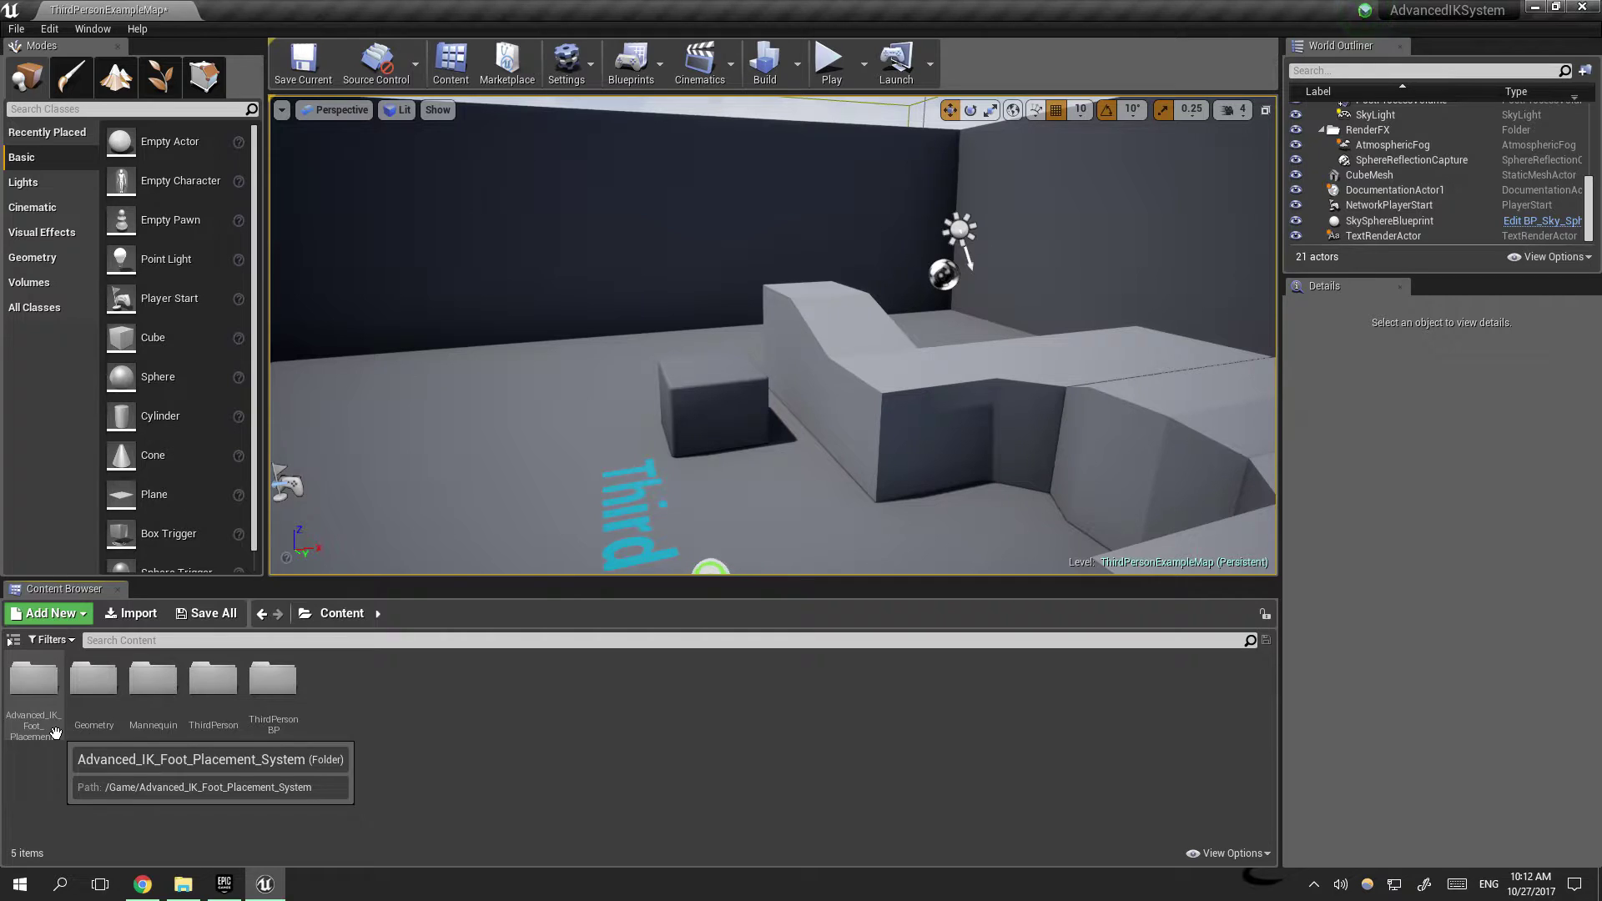
double_click(33, 692)
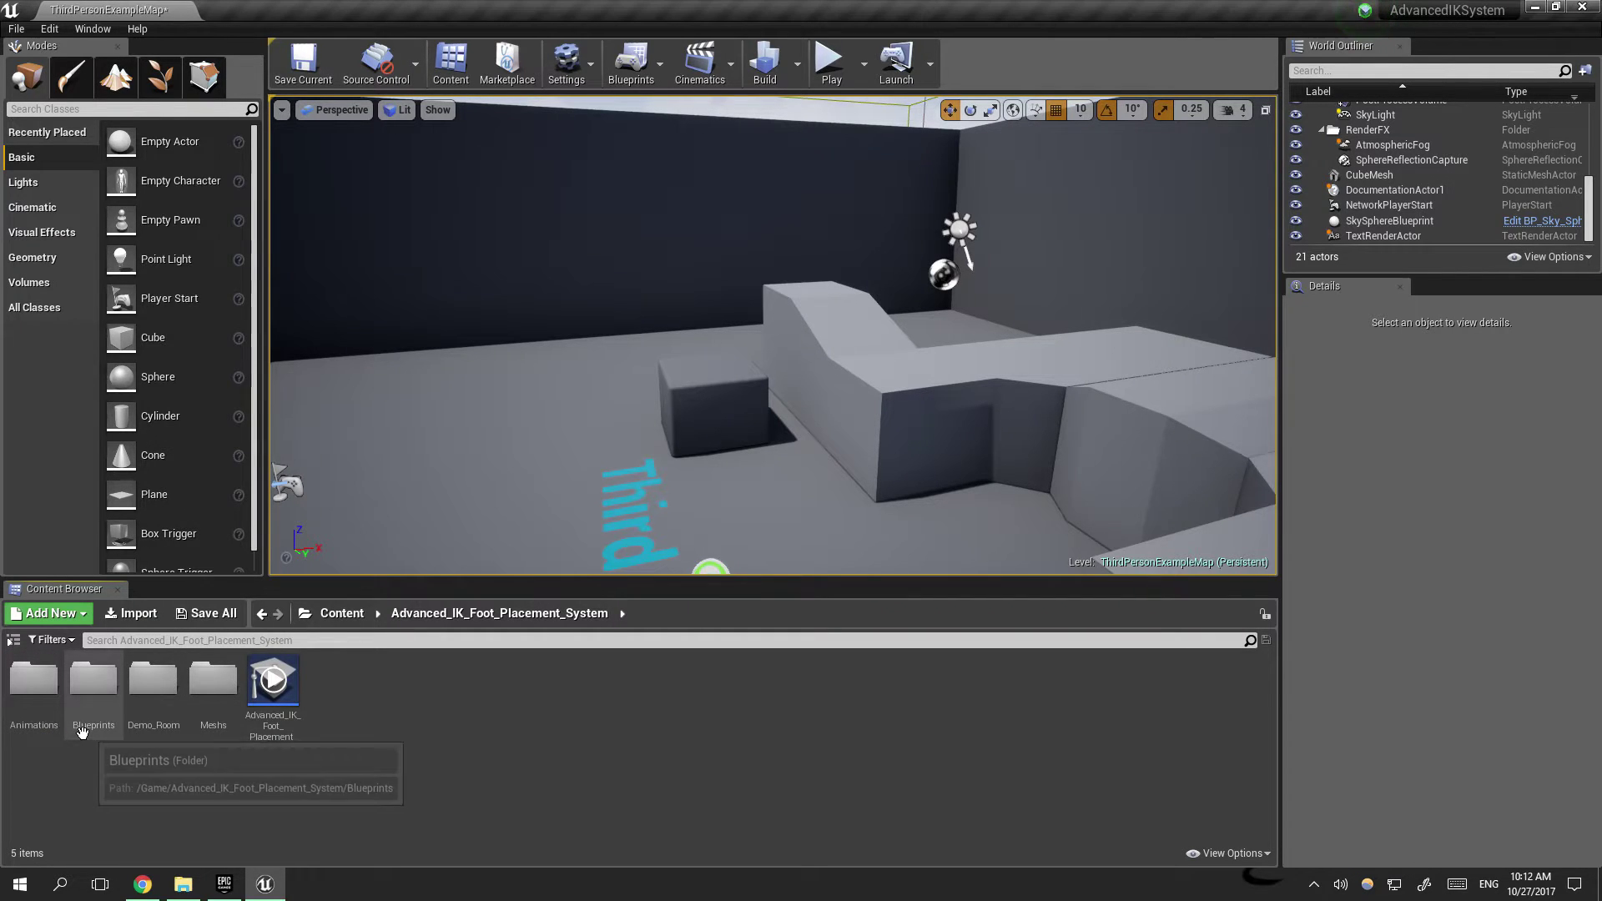
double_click(87, 726)
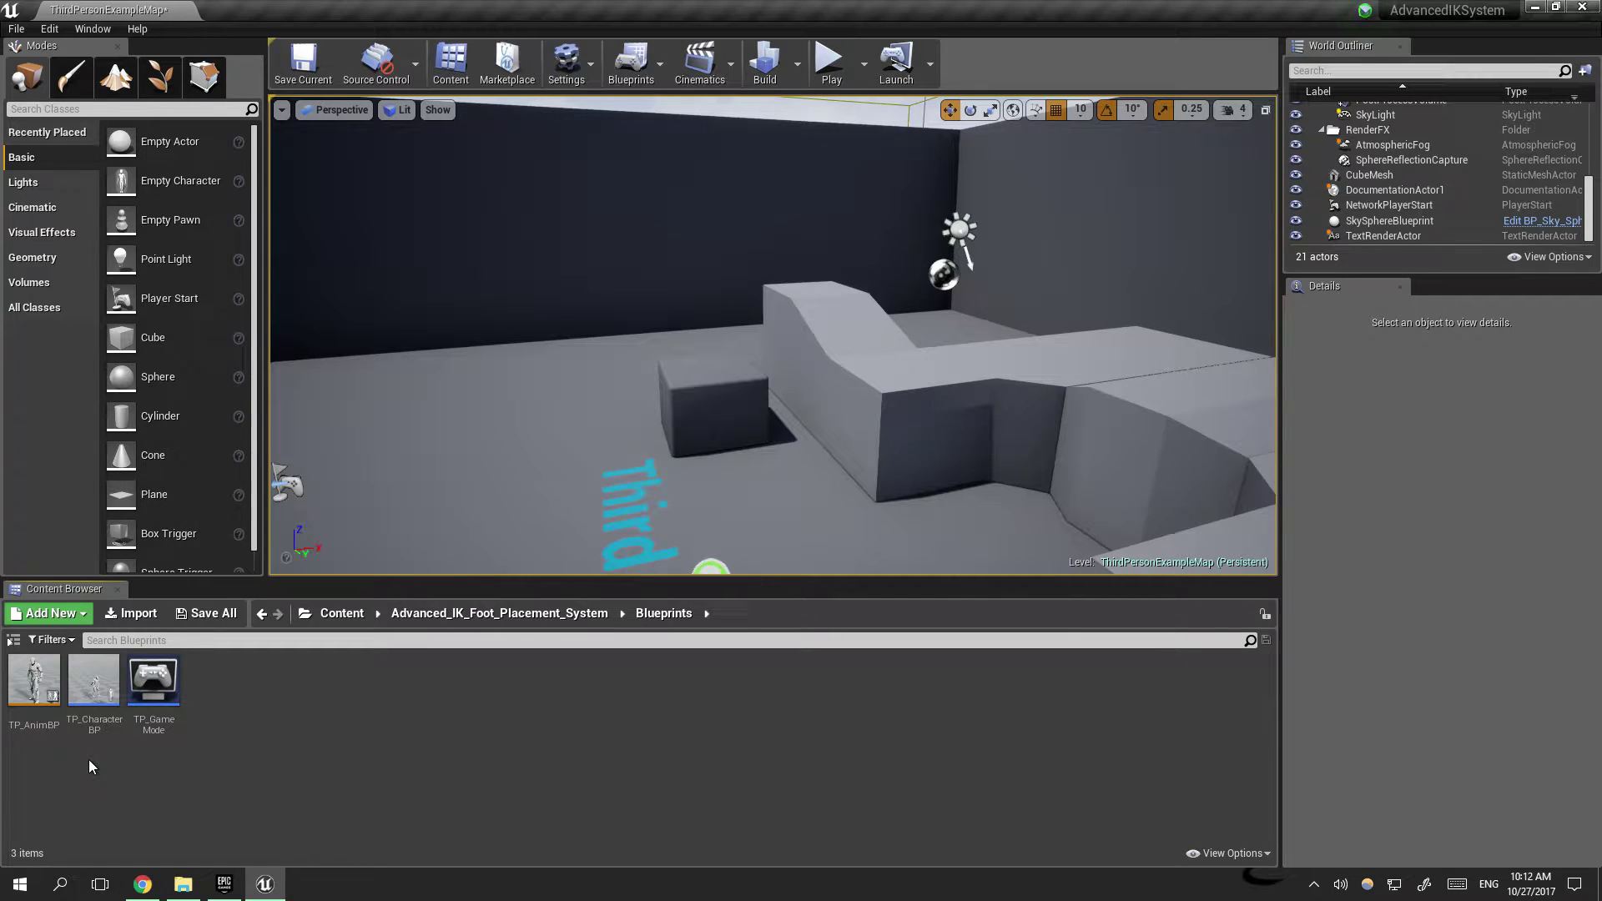
double_click(104, 706)
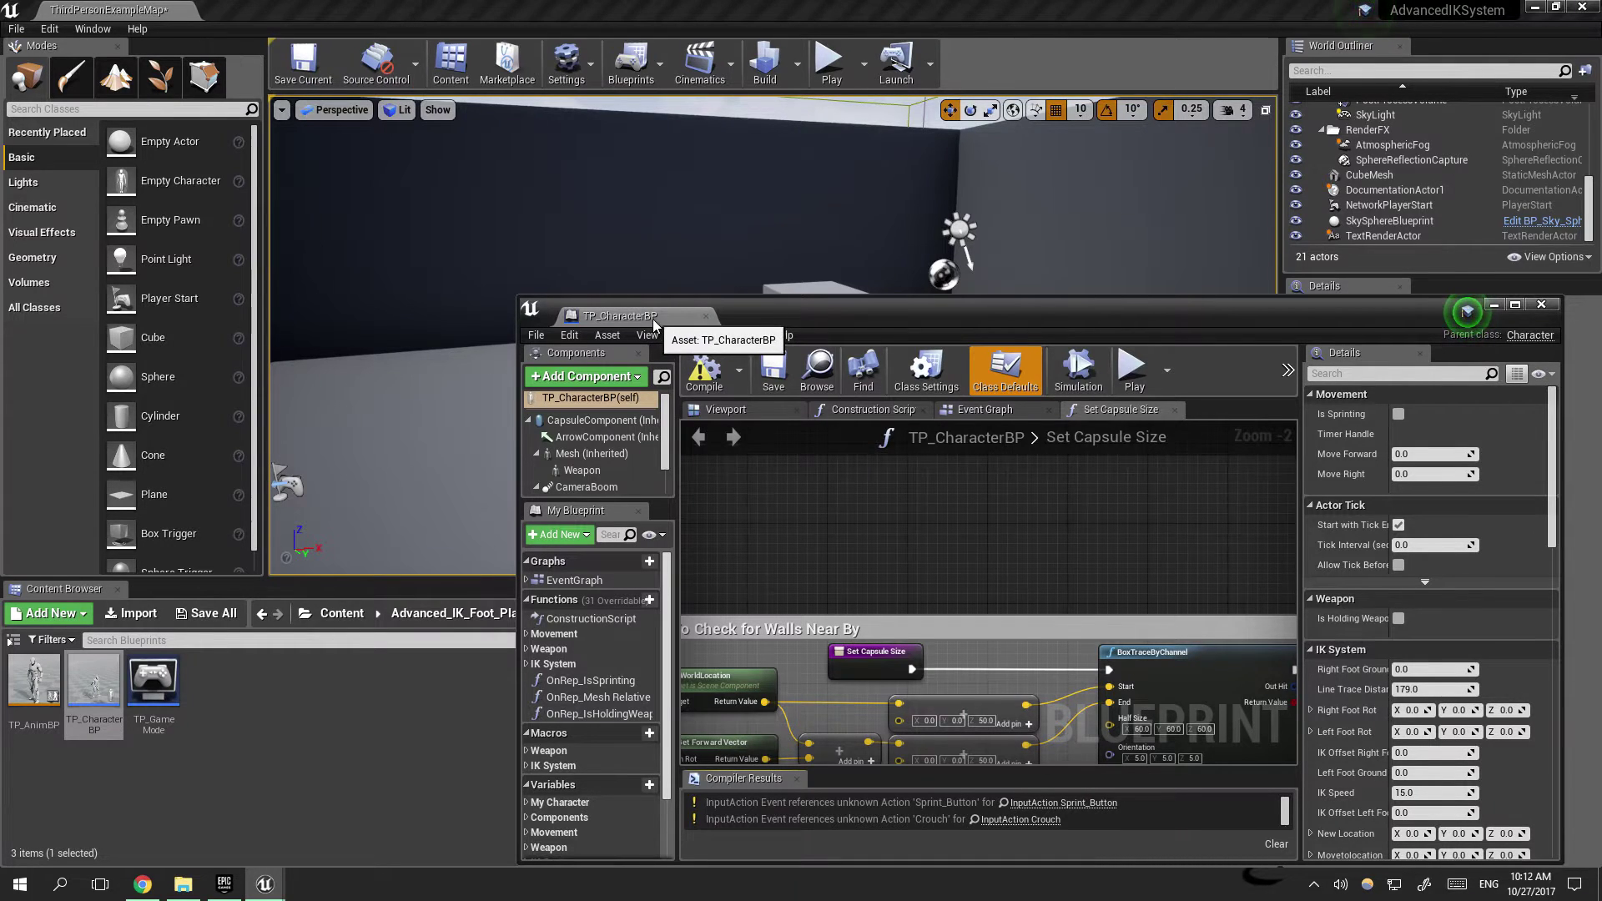
Step: Compile TP_CharacterBP and jump to the warned InputAction Sprint_Button node
drag(653, 318, 283, 12)
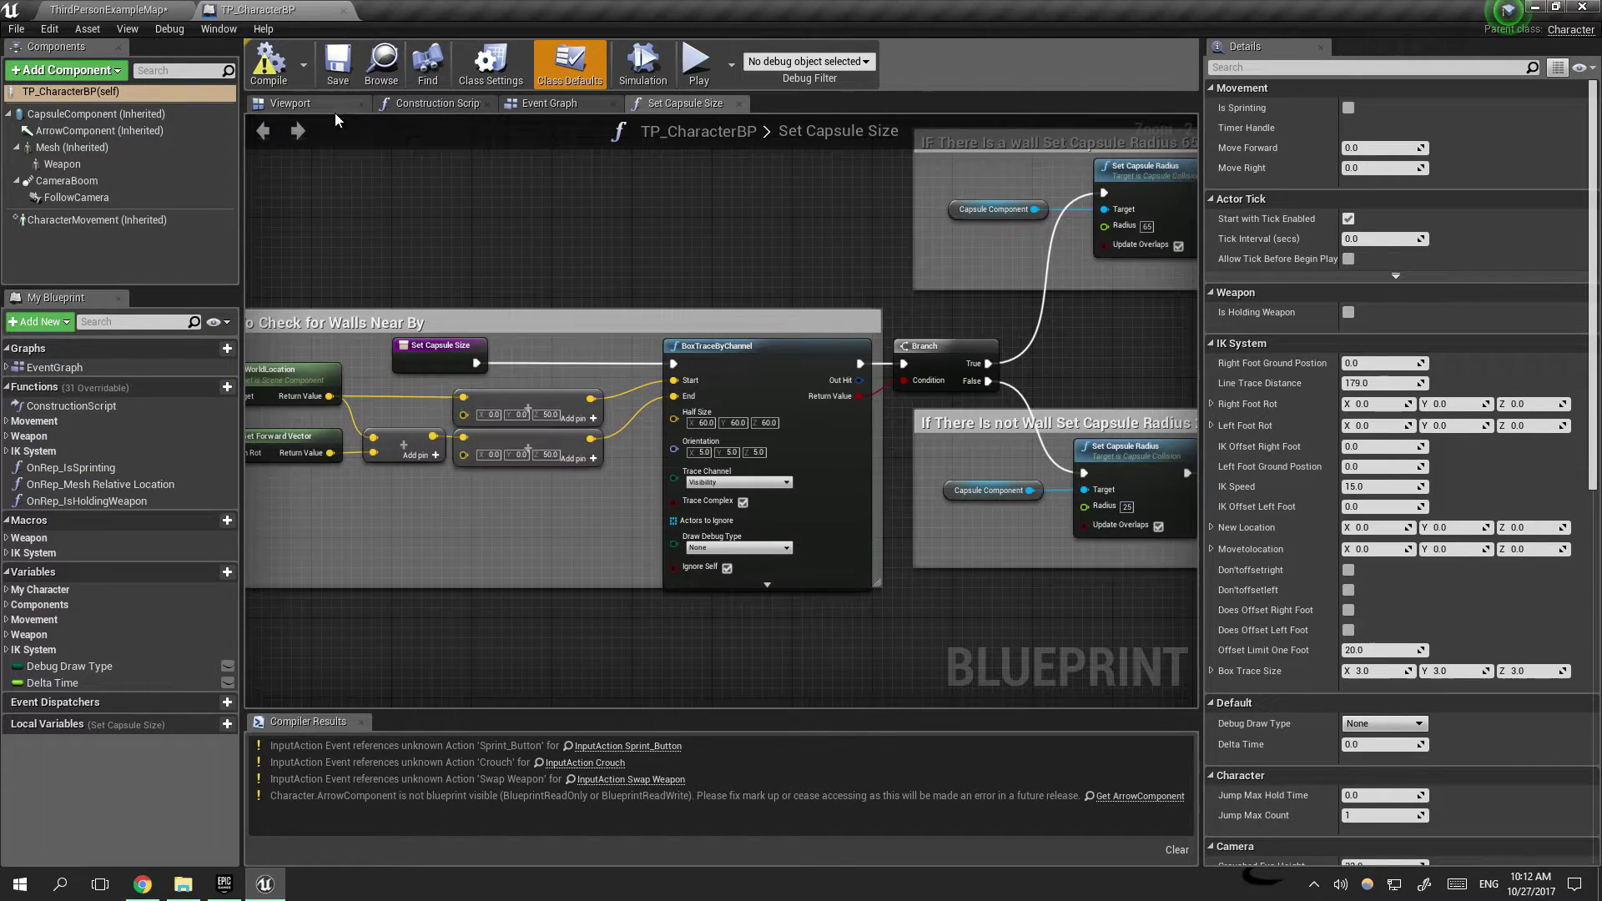
click(288, 71)
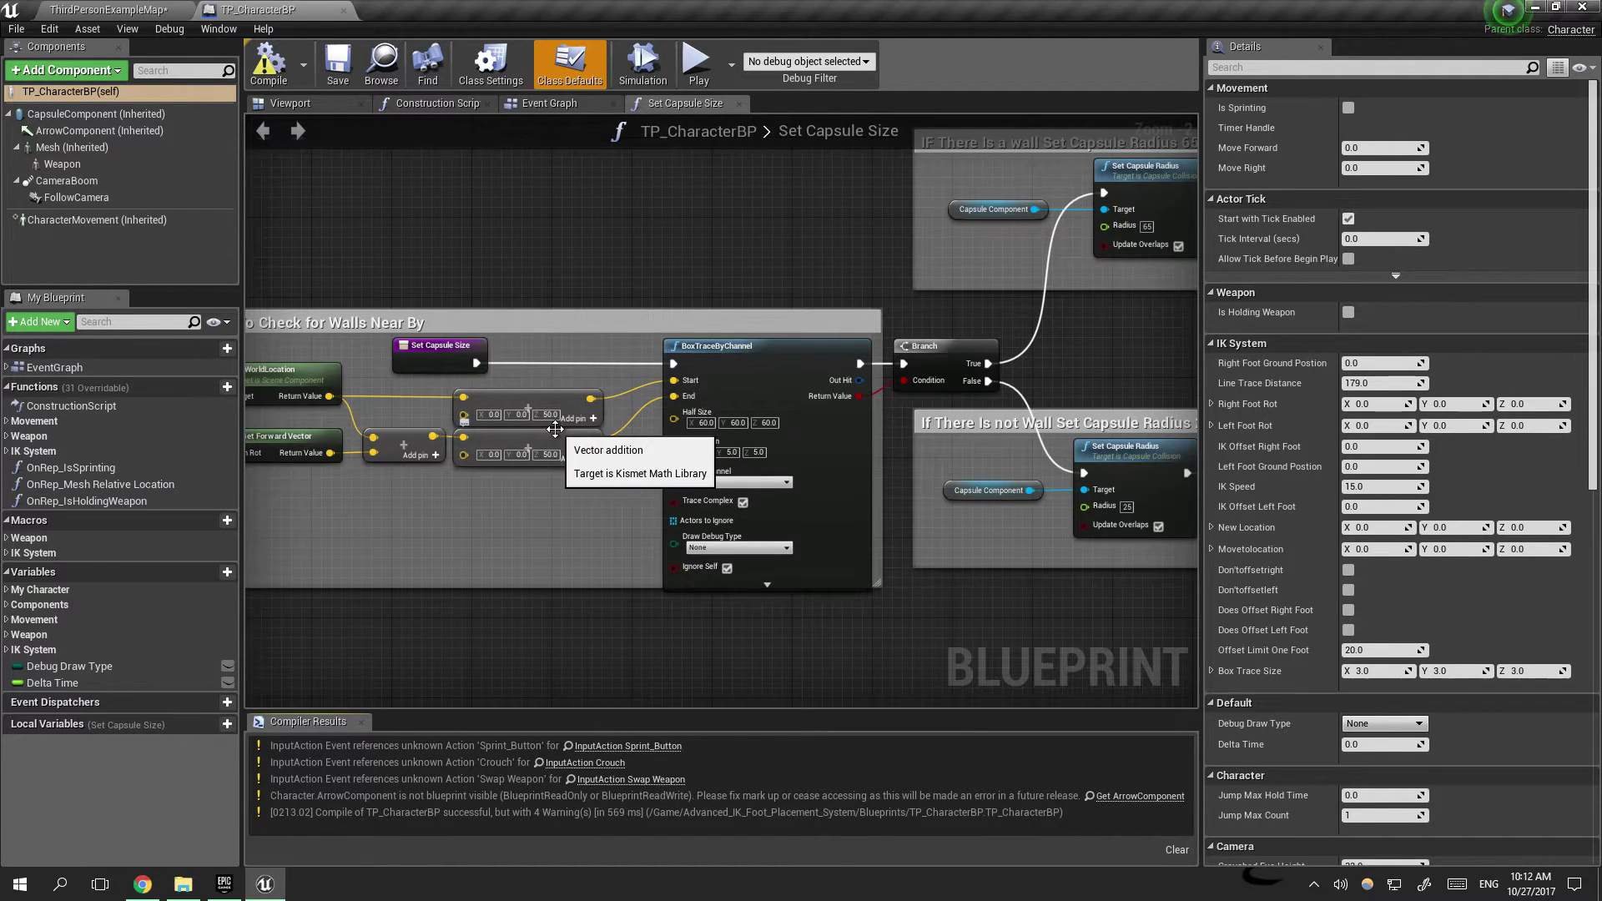
click(654, 748)
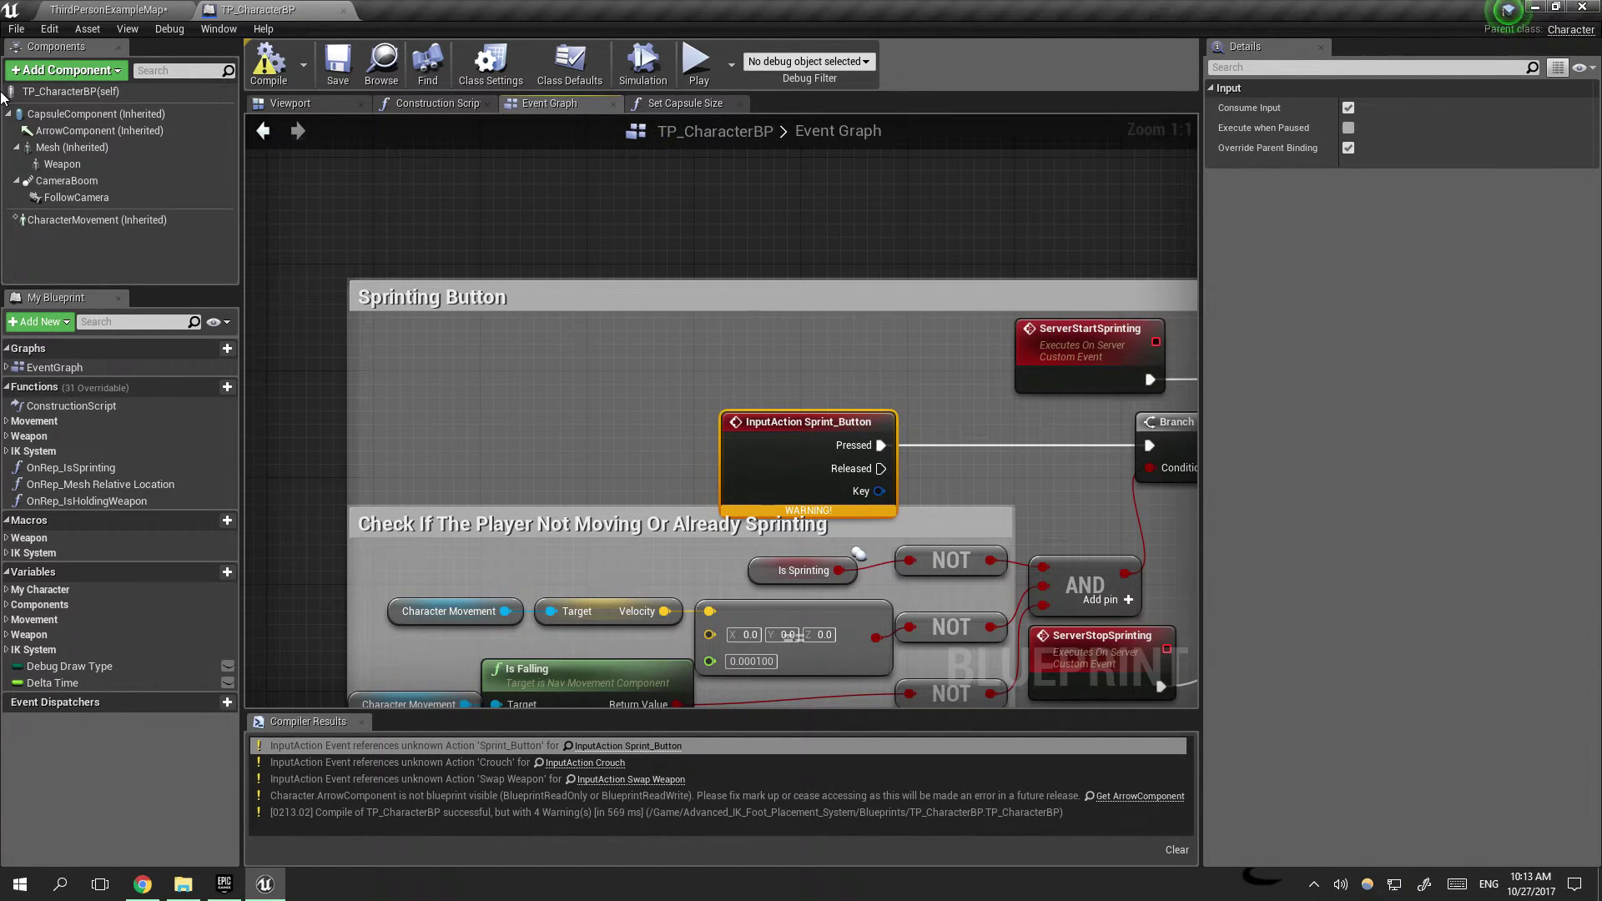
Step: Delete the ResetVR action mapping in Project Settings > Engine > Input, keeping Jump
click(41, 29)
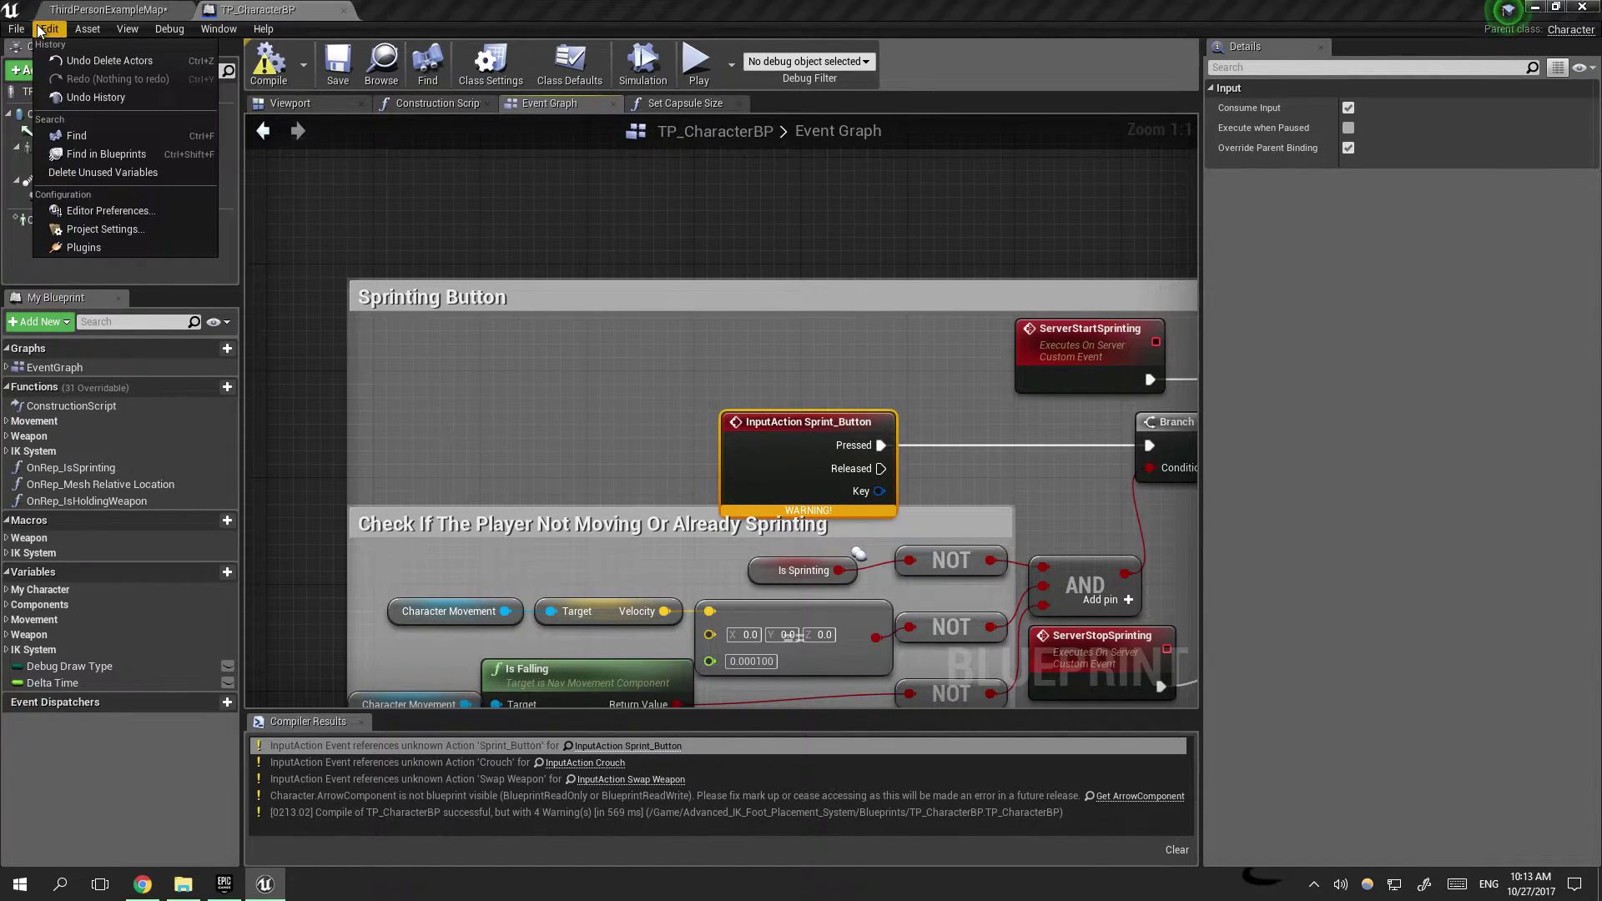
click(159, 232)
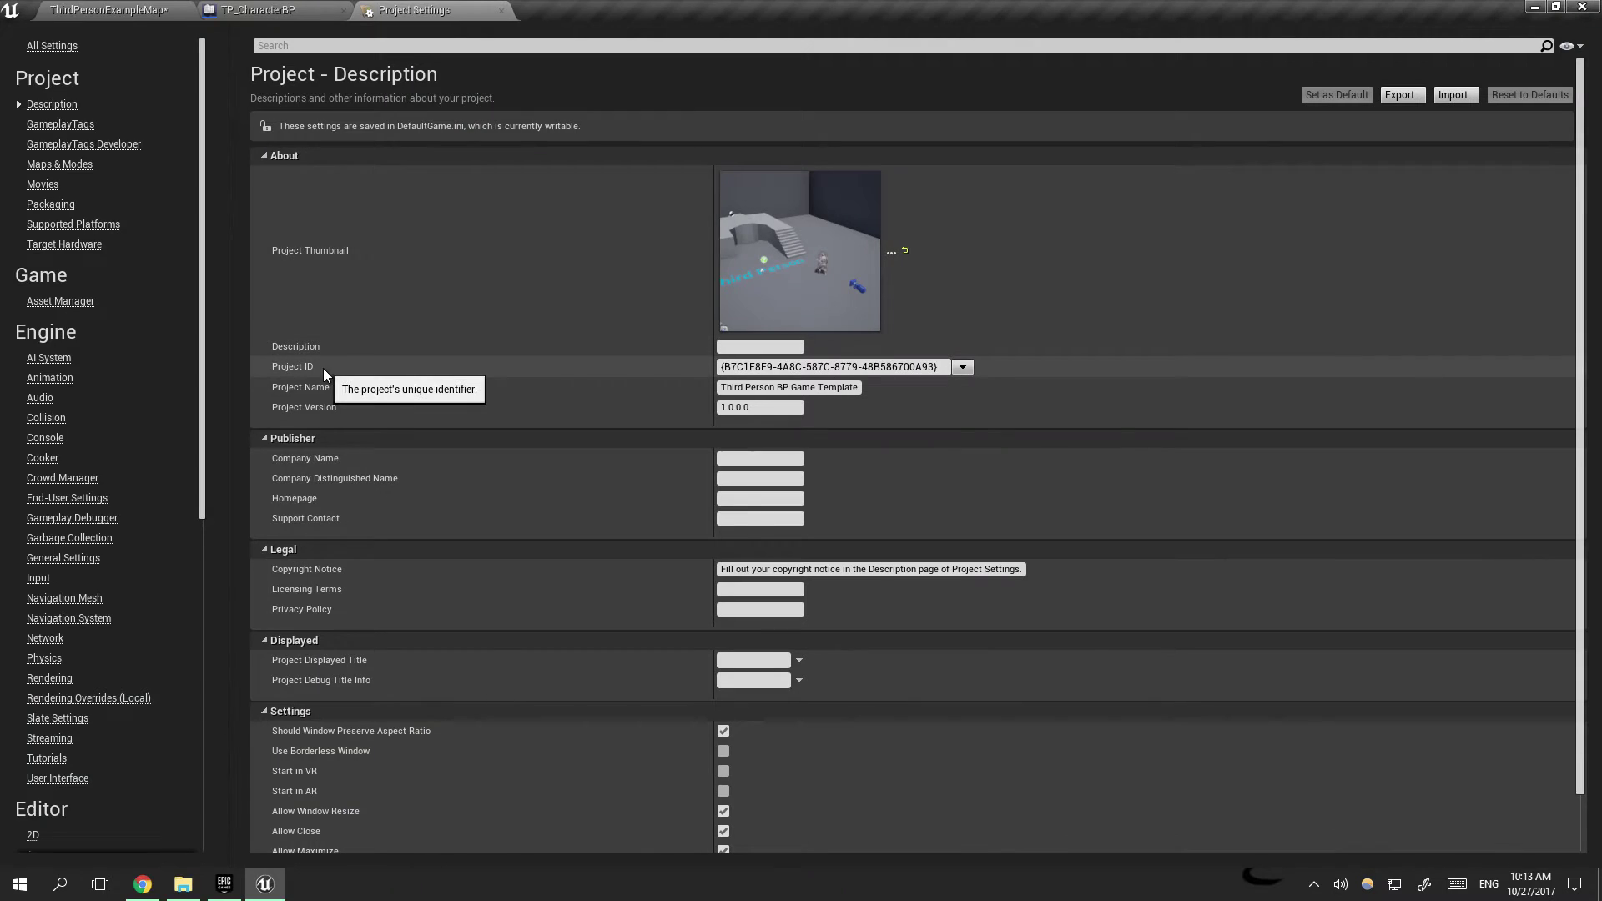
click(38, 578)
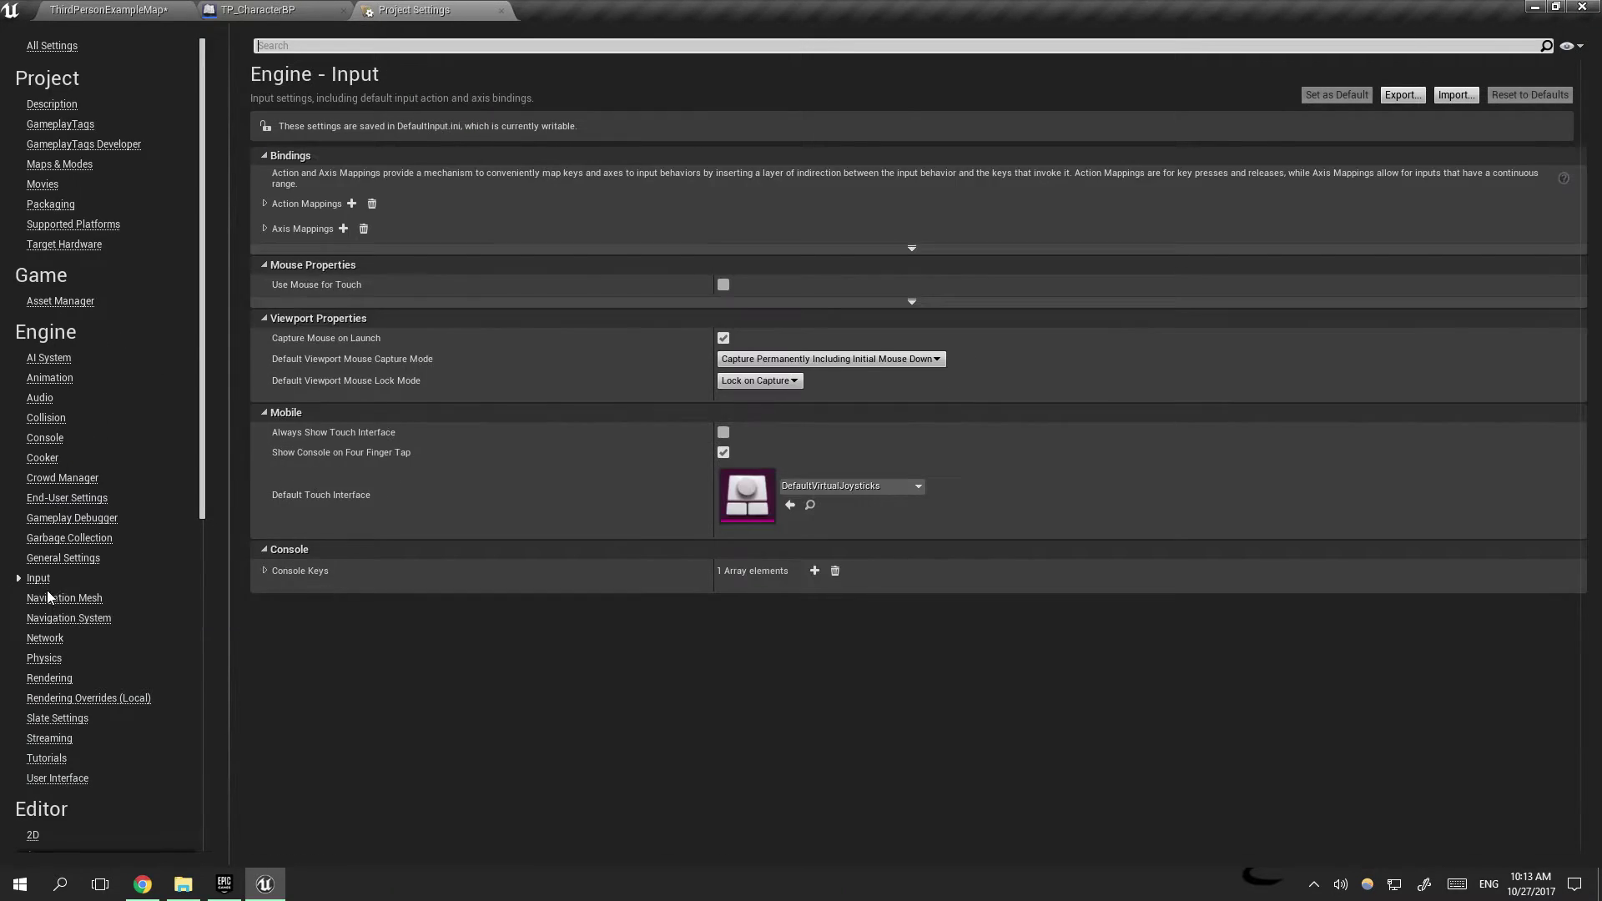
click(265, 203)
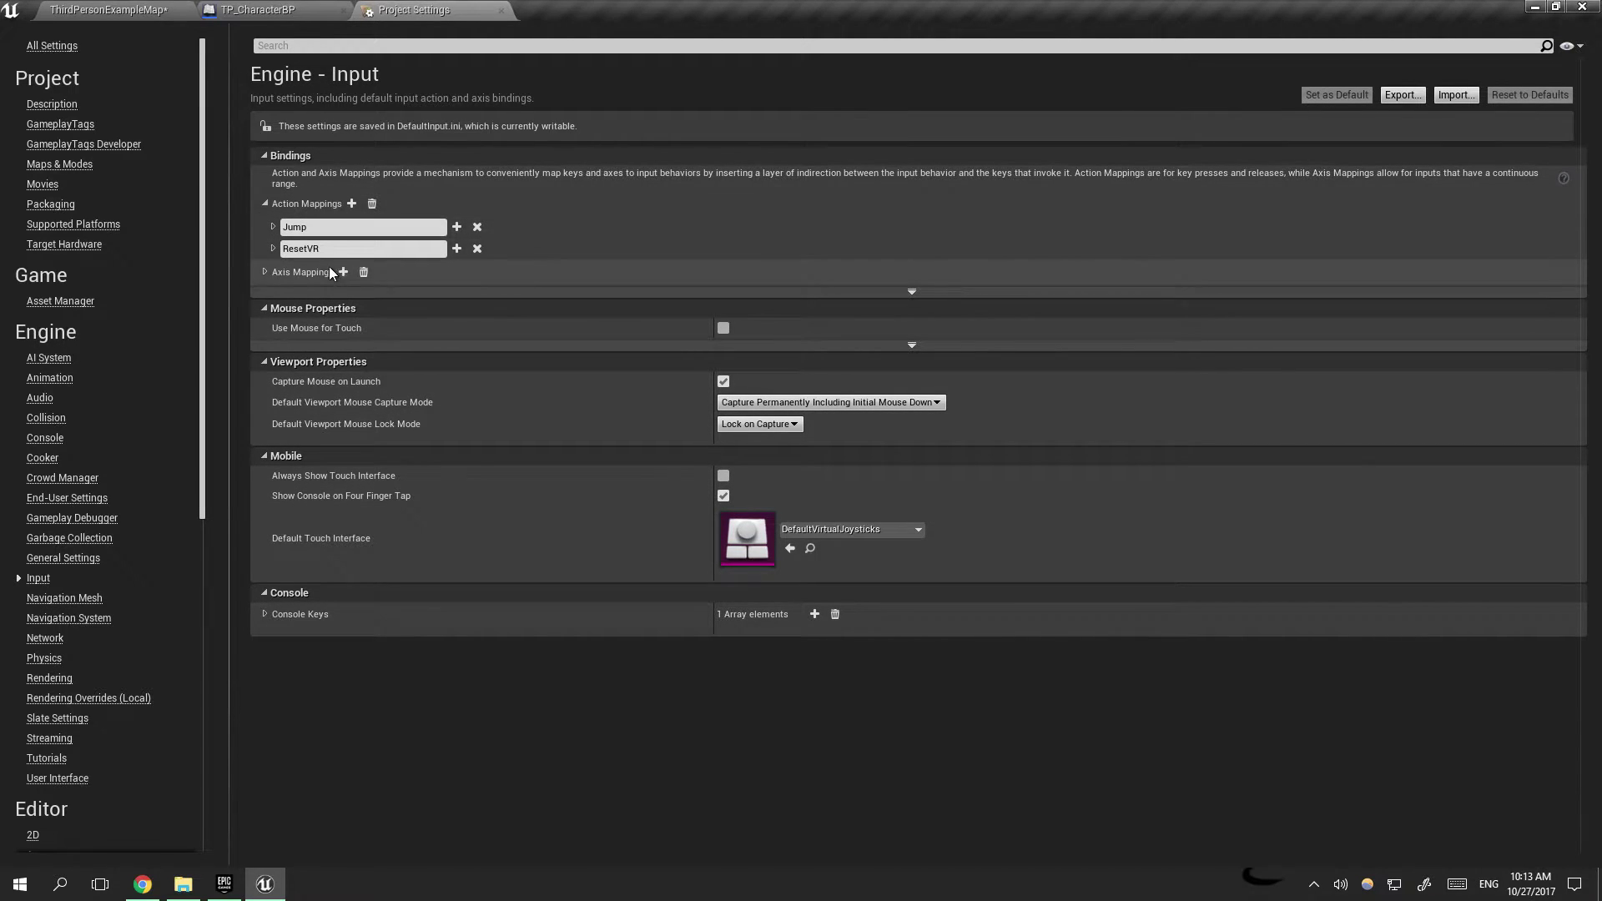
click(477, 249)
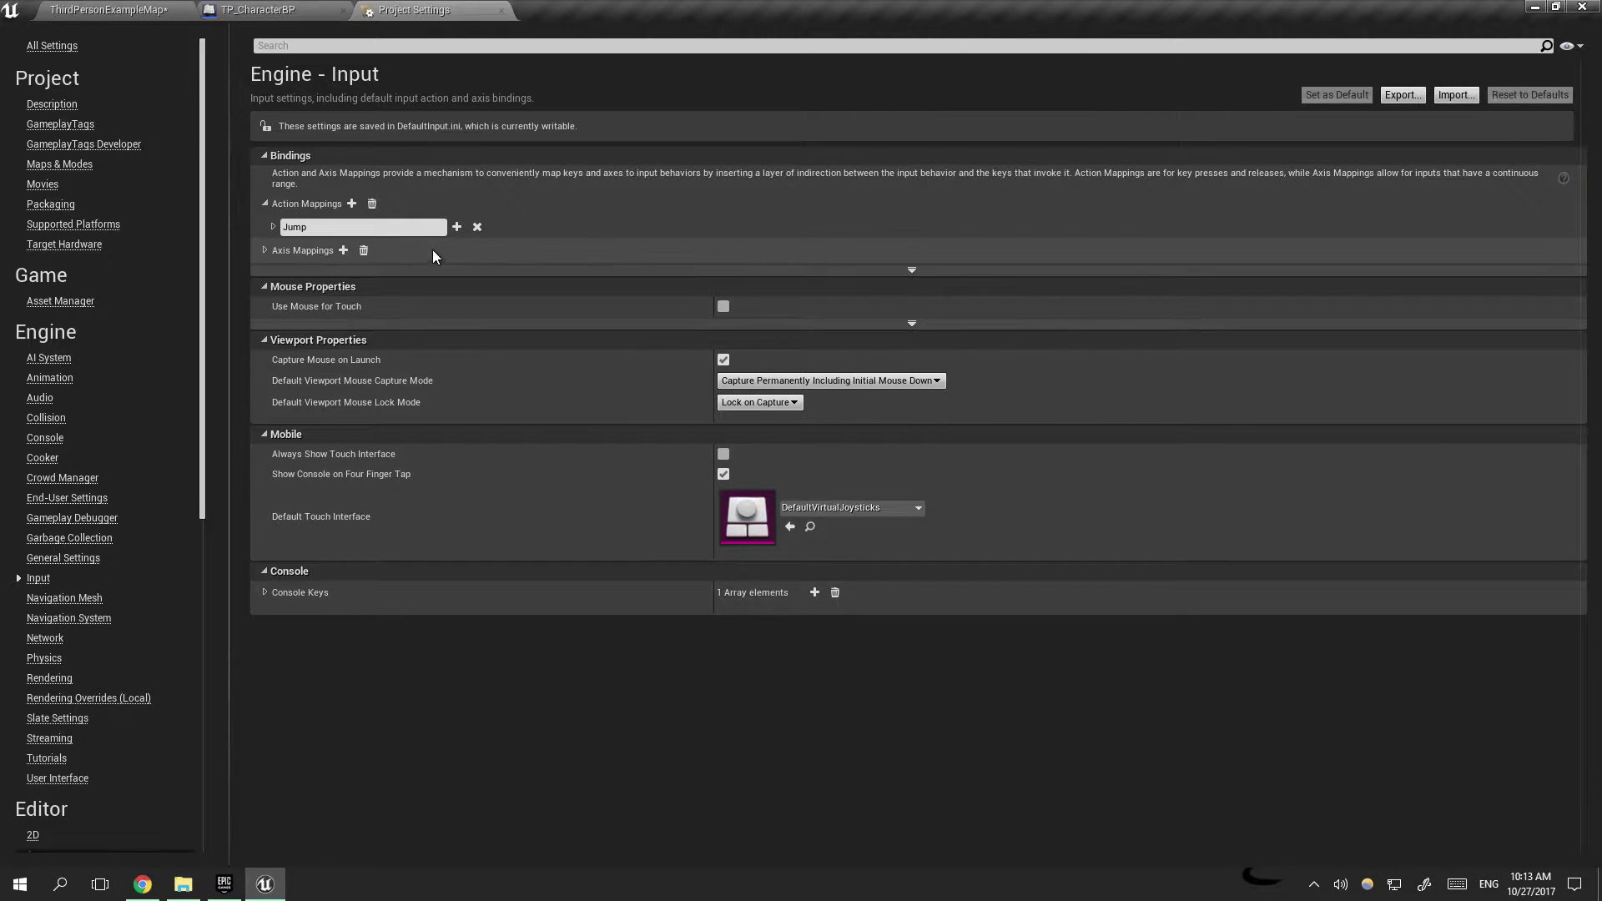
Step: Add three new action mappings and name the first Sprint.Button, bound to Left Shift
click(347, 202)
click(347, 203)
click(347, 203)
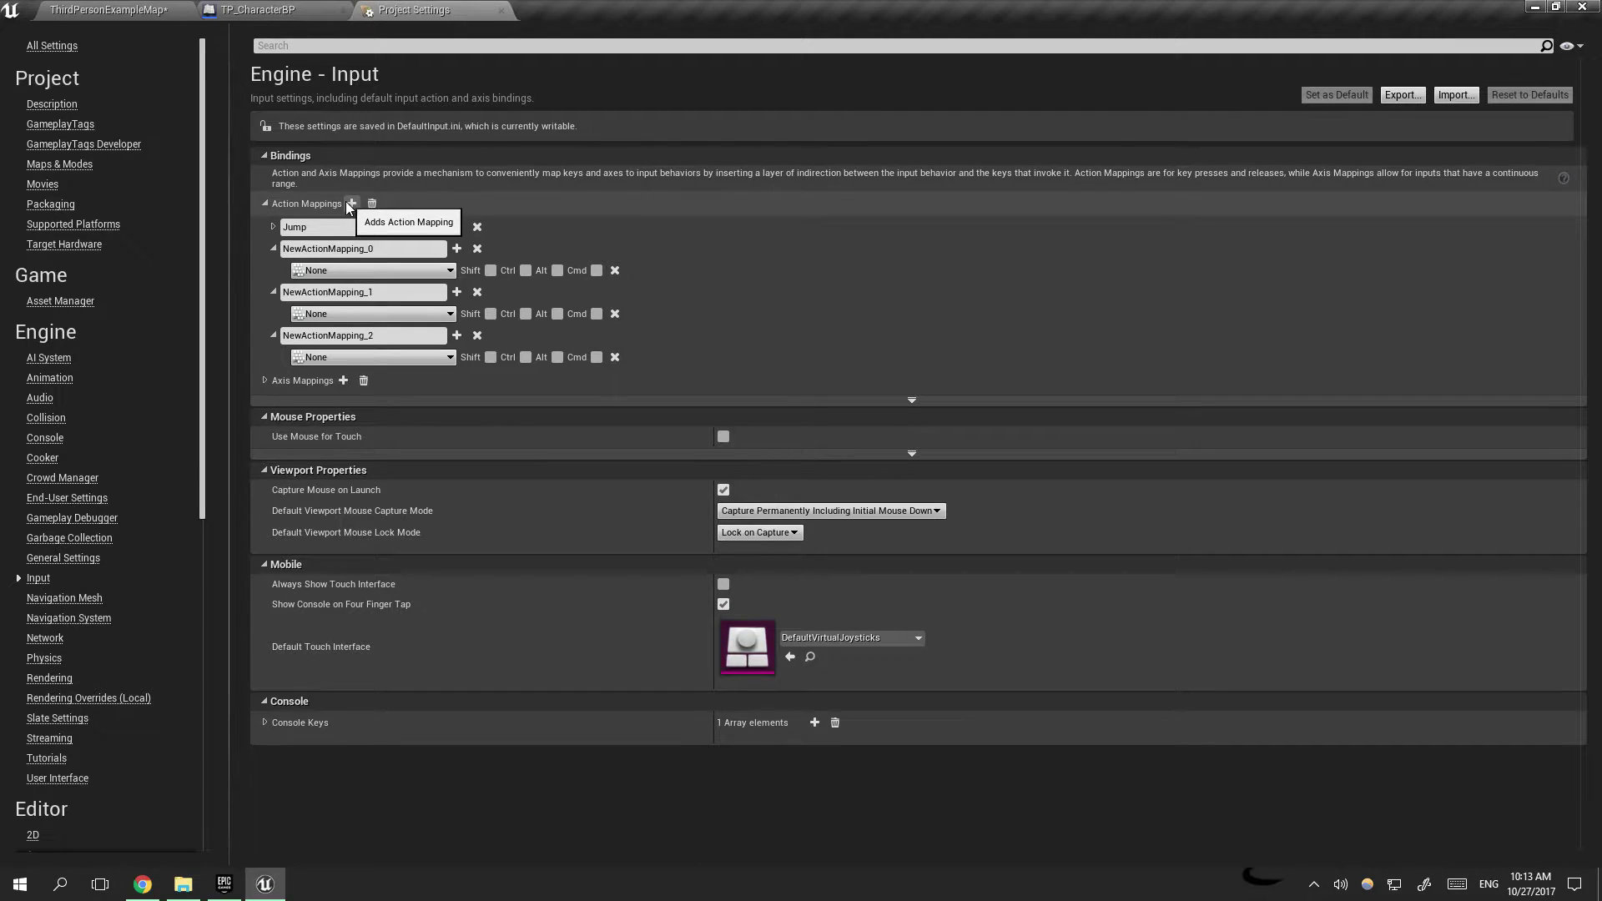
click(418, 251)
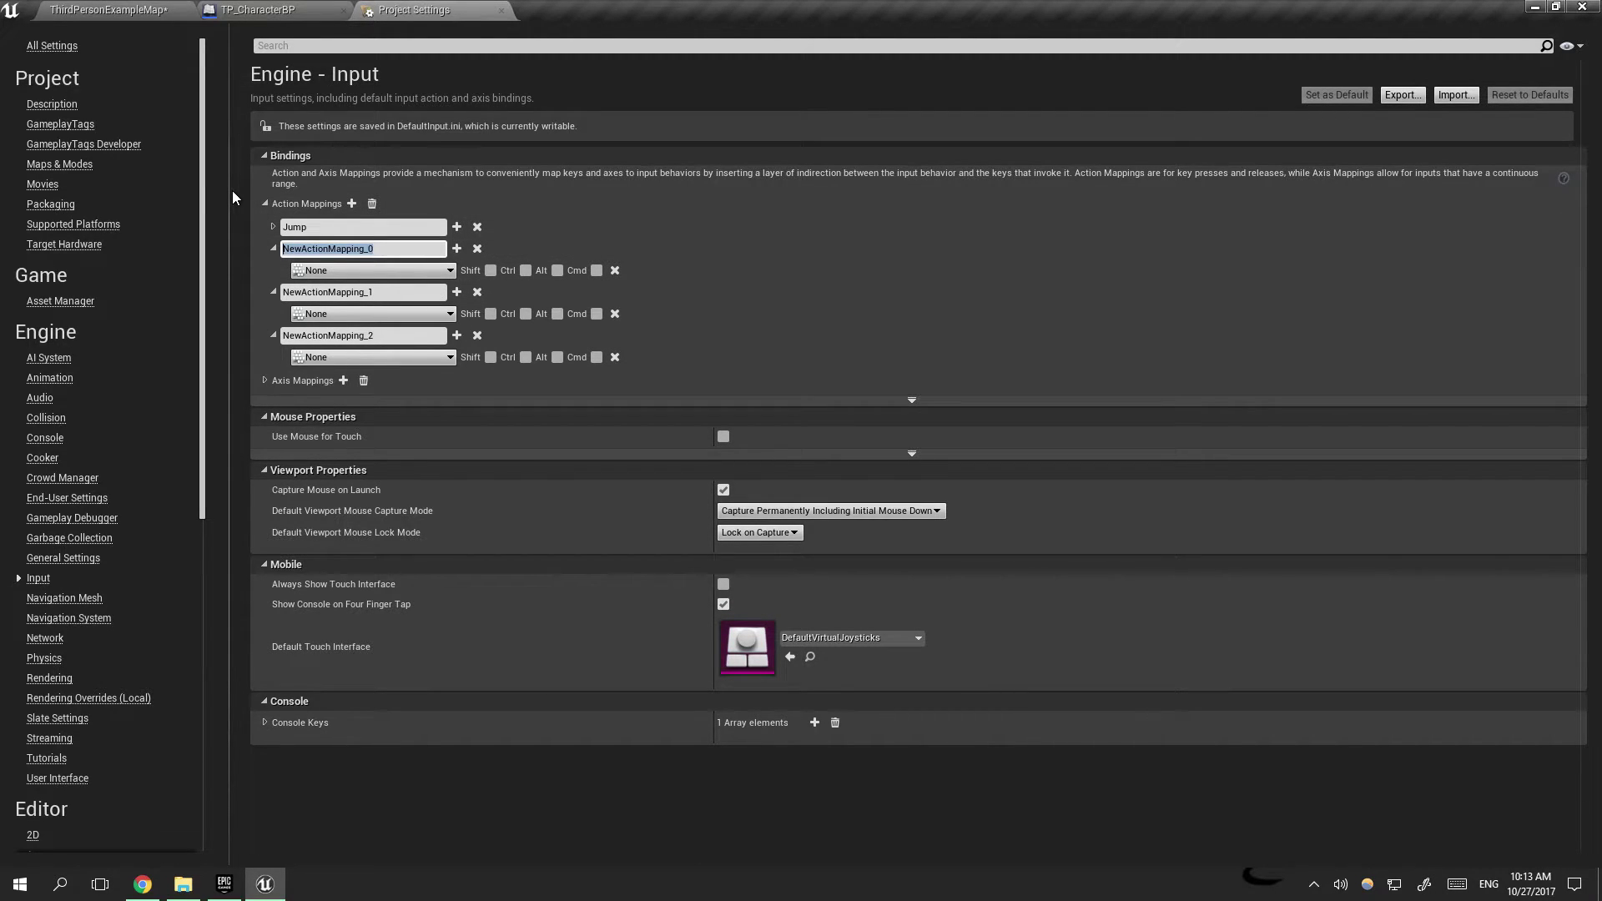
text(Sprint.Button)
click(448, 272)
text(left sh)
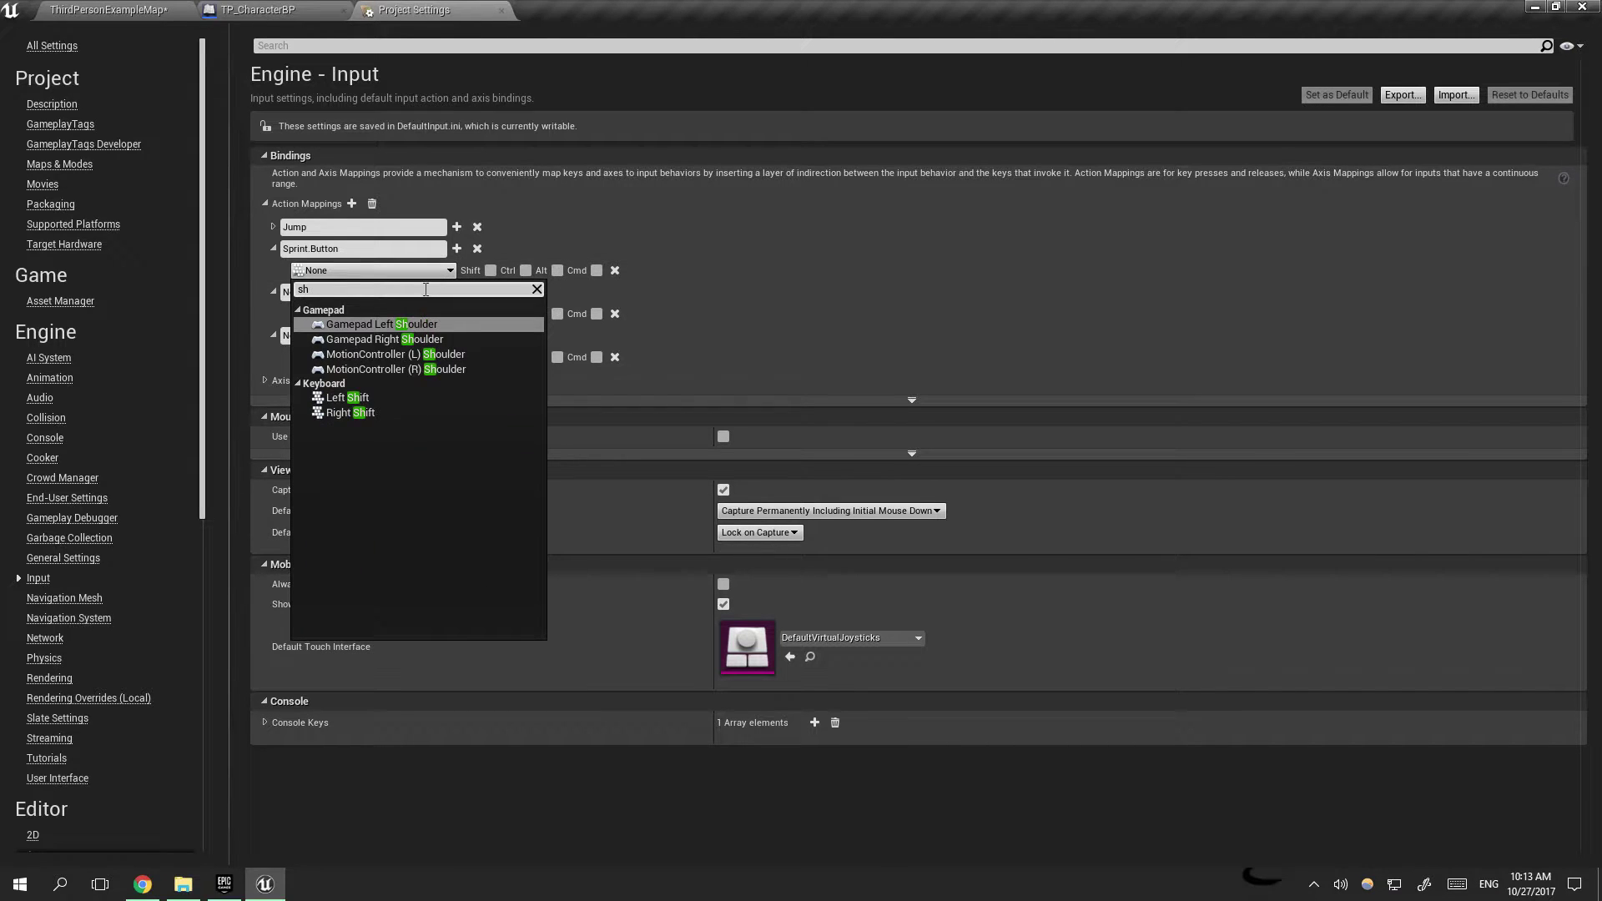
click(379, 397)
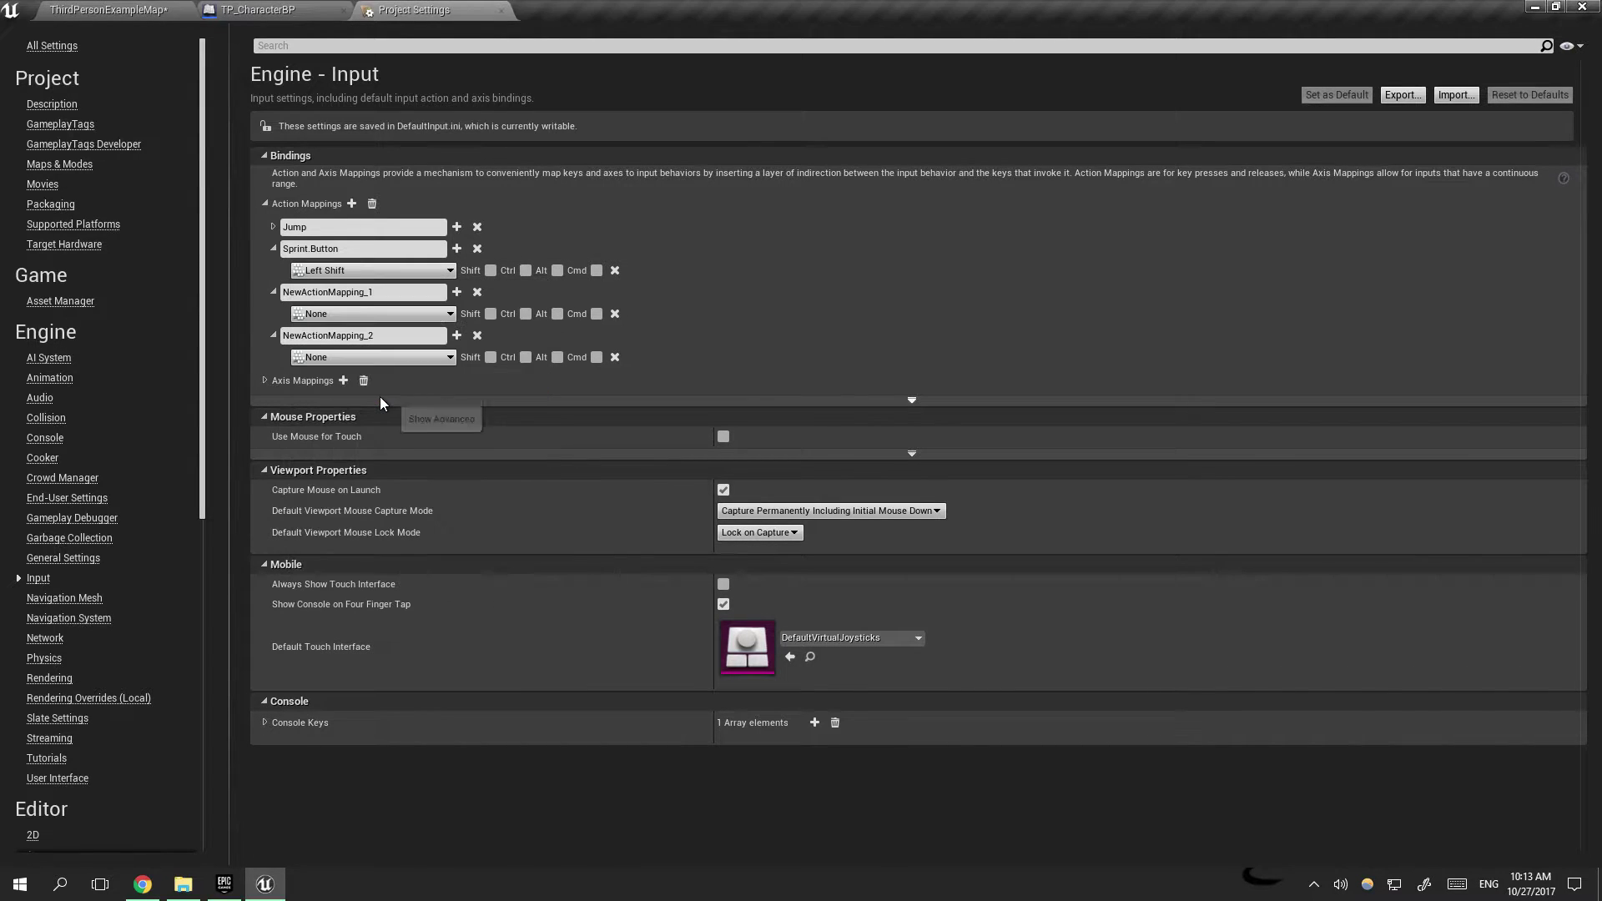
Step: Rename the other two new mappings to Crouch and Weapon.swap
click(380, 297)
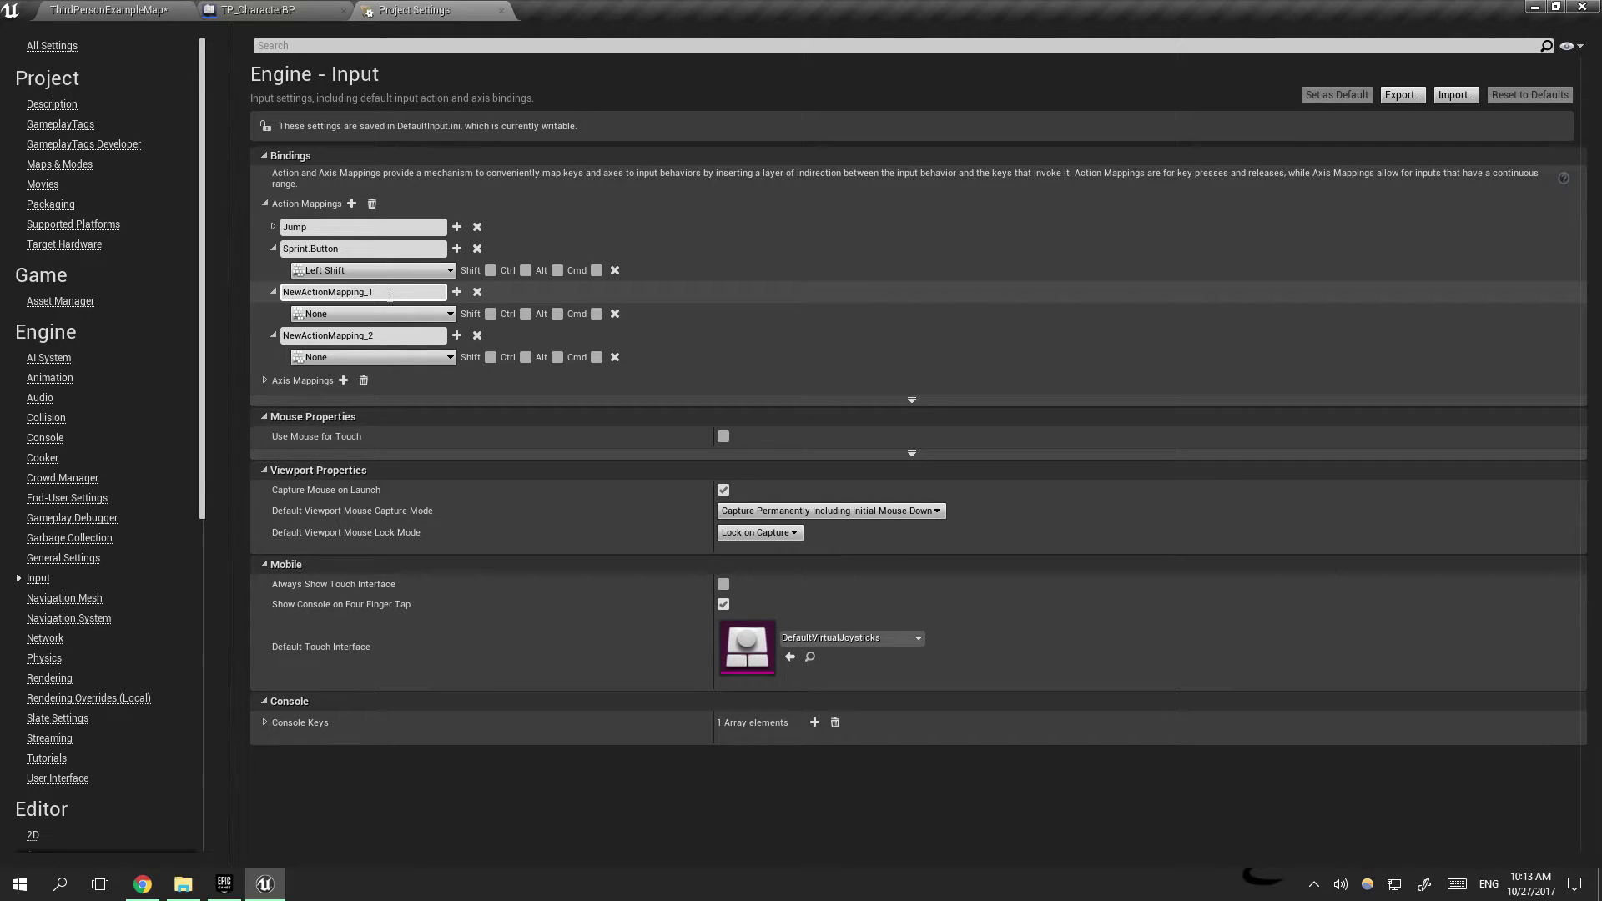
double_click(381, 297)
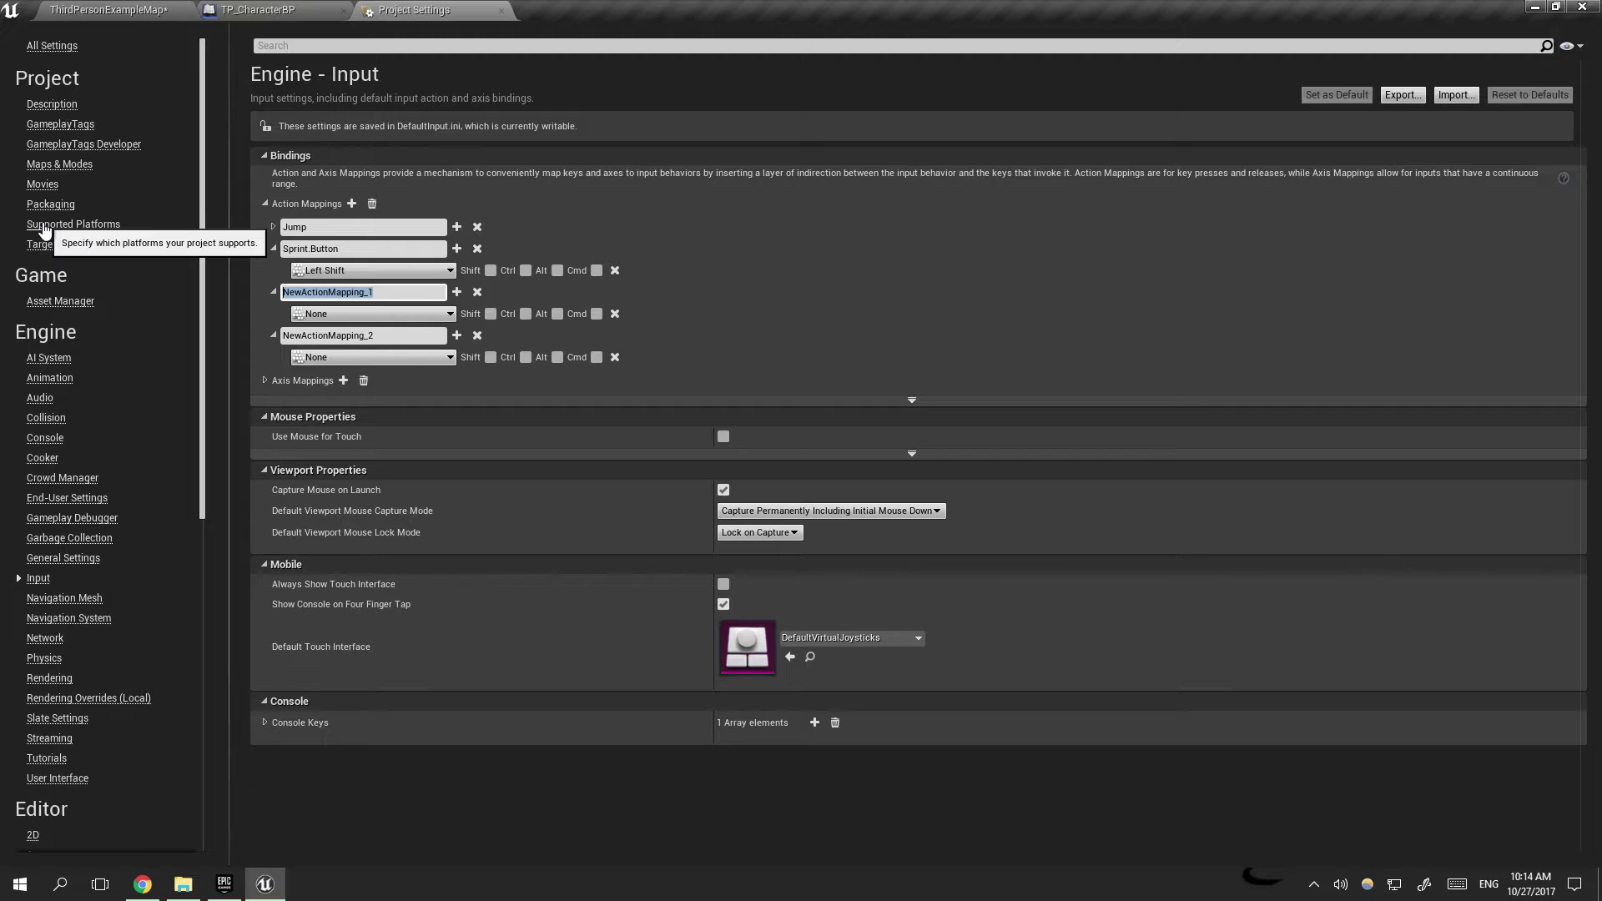
text(Crouch)
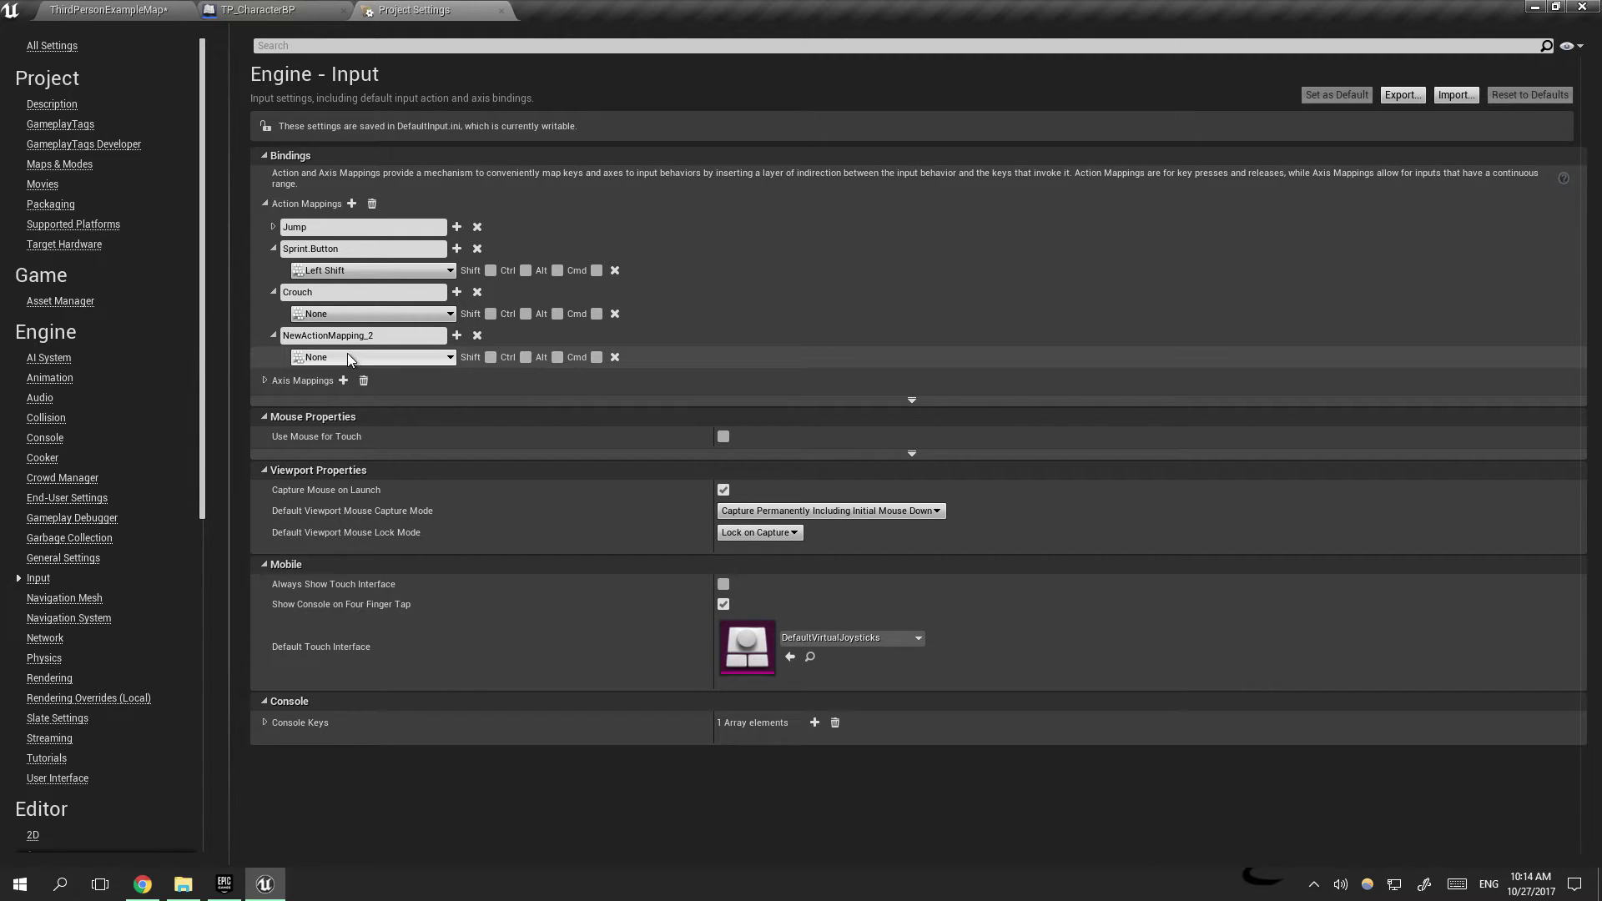
click(369, 335)
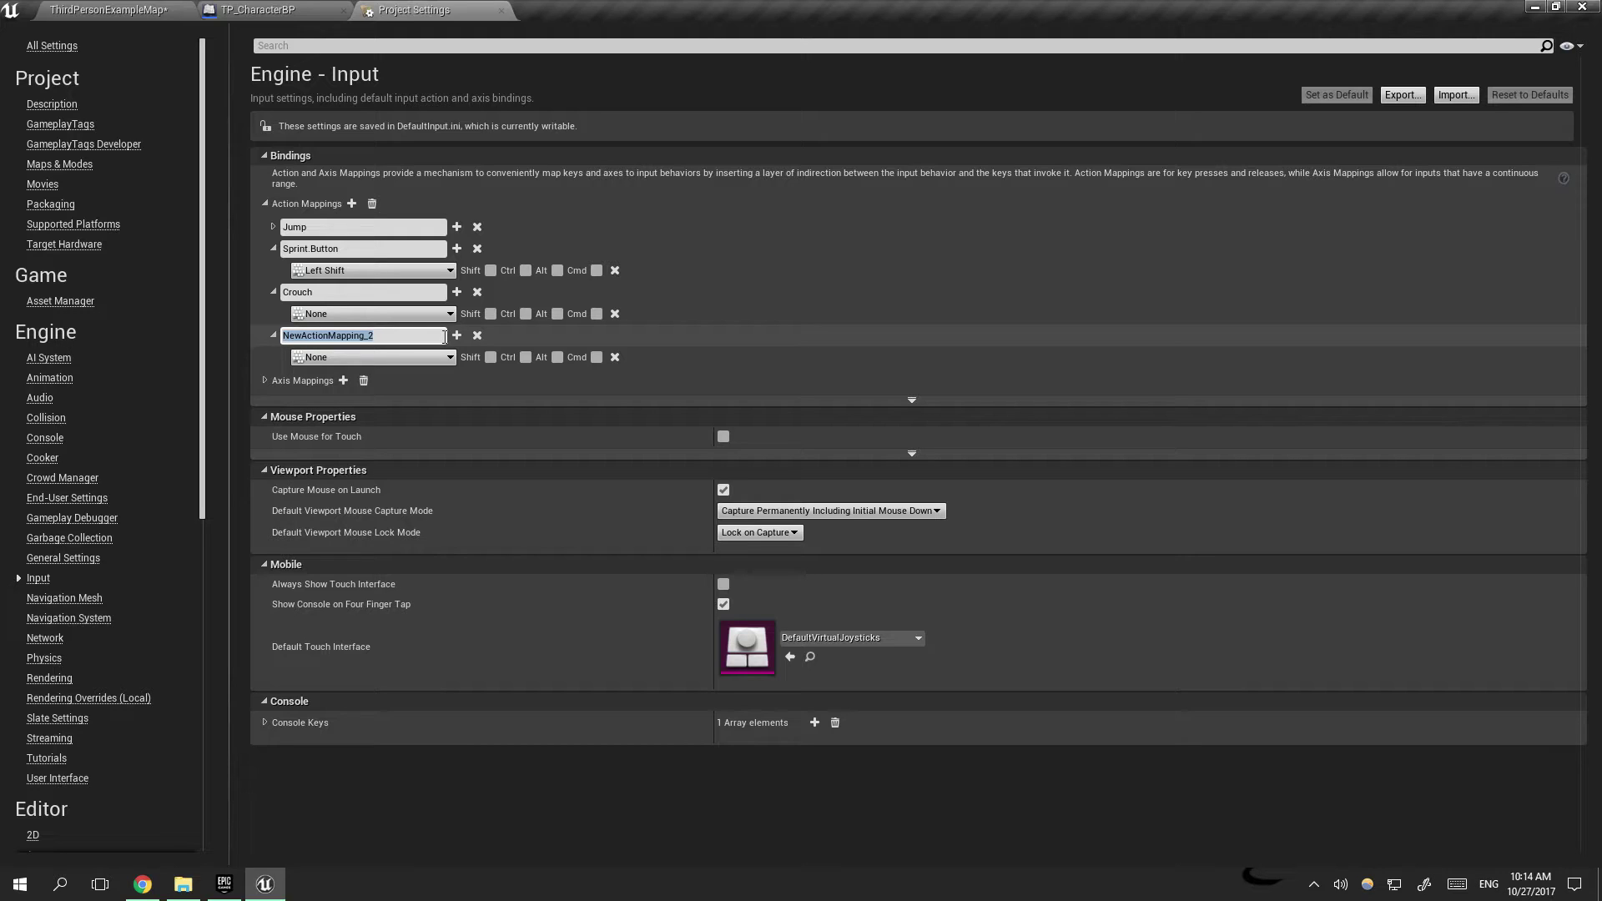
text(Weapon.swap)
Step: Confirm the Weapon.swap name, bind Crouch to Left Ctrl and Weapon.swap to 1
key(Return)
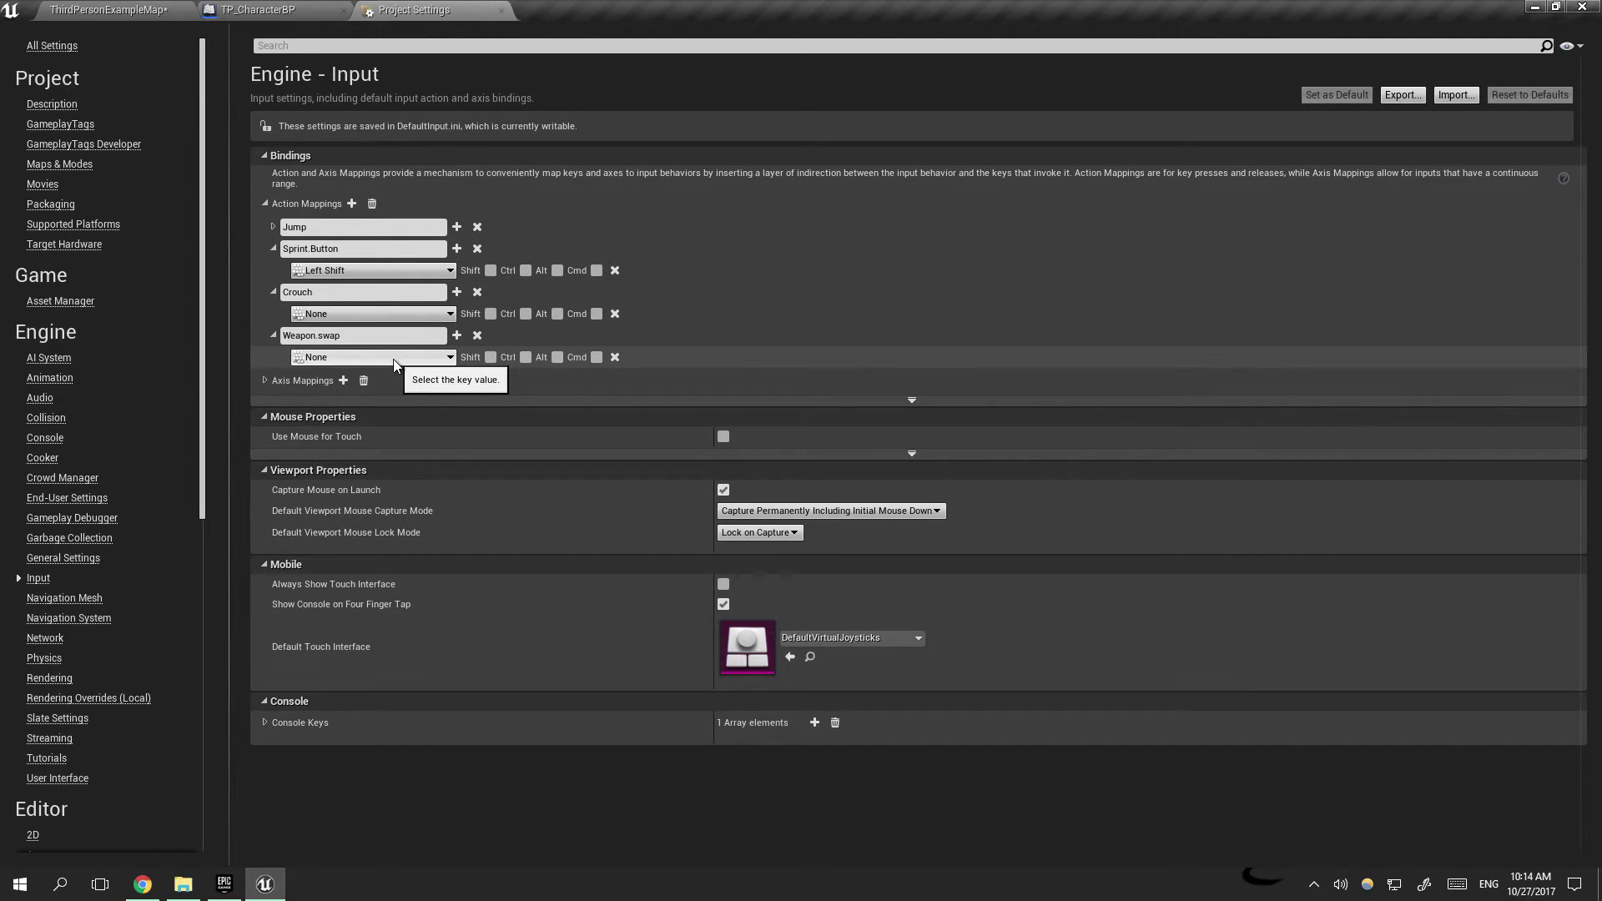
click(377, 316)
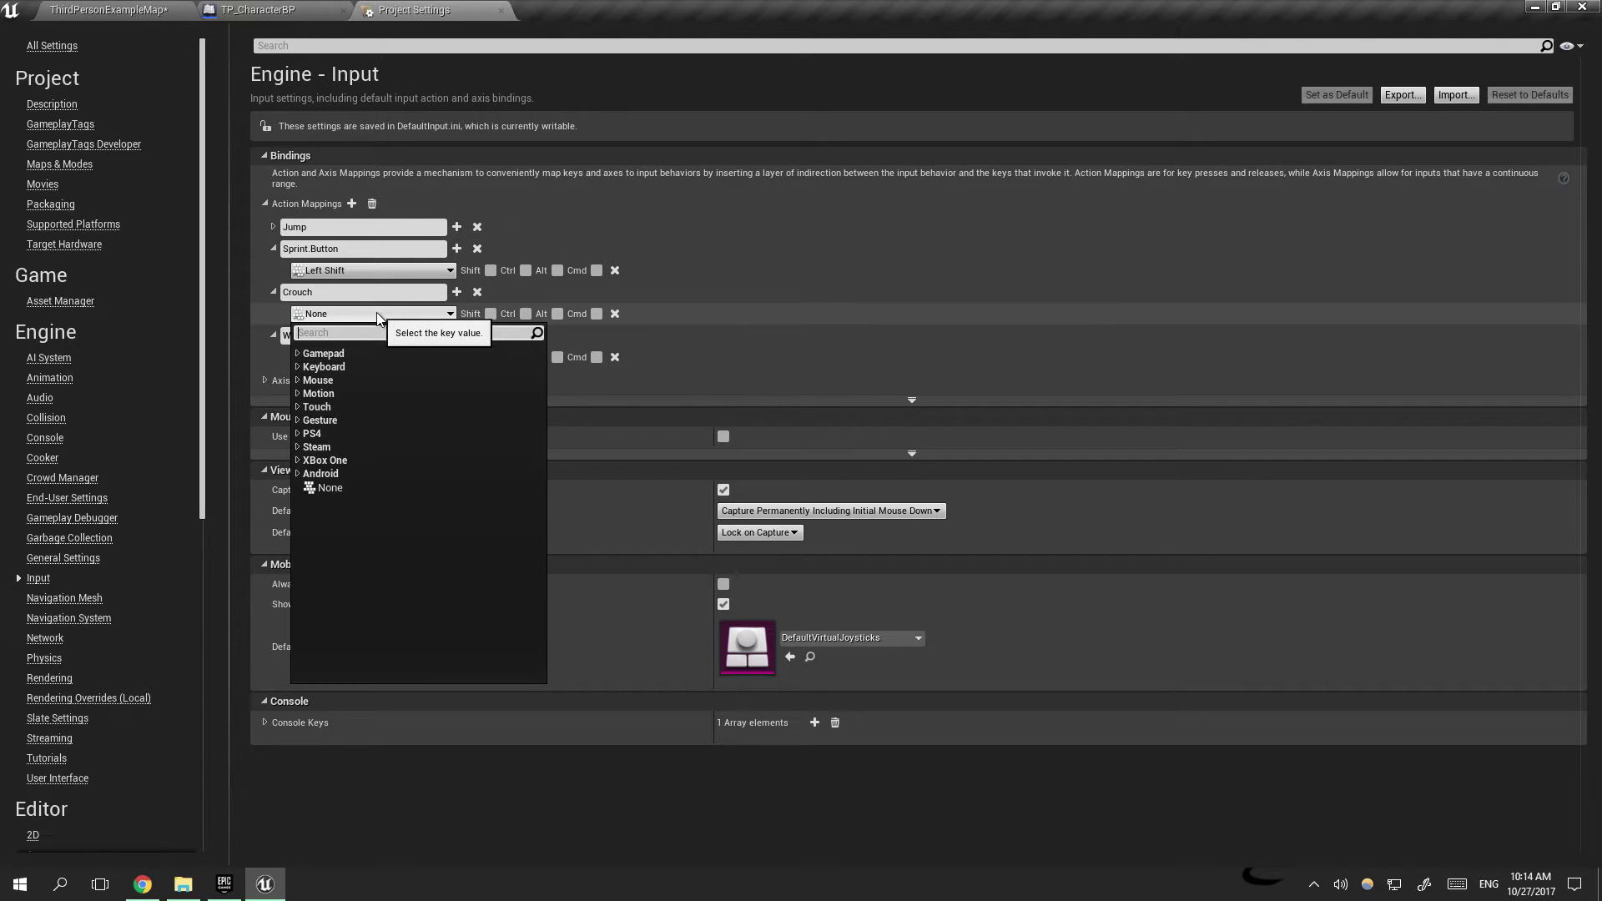
text(ct)
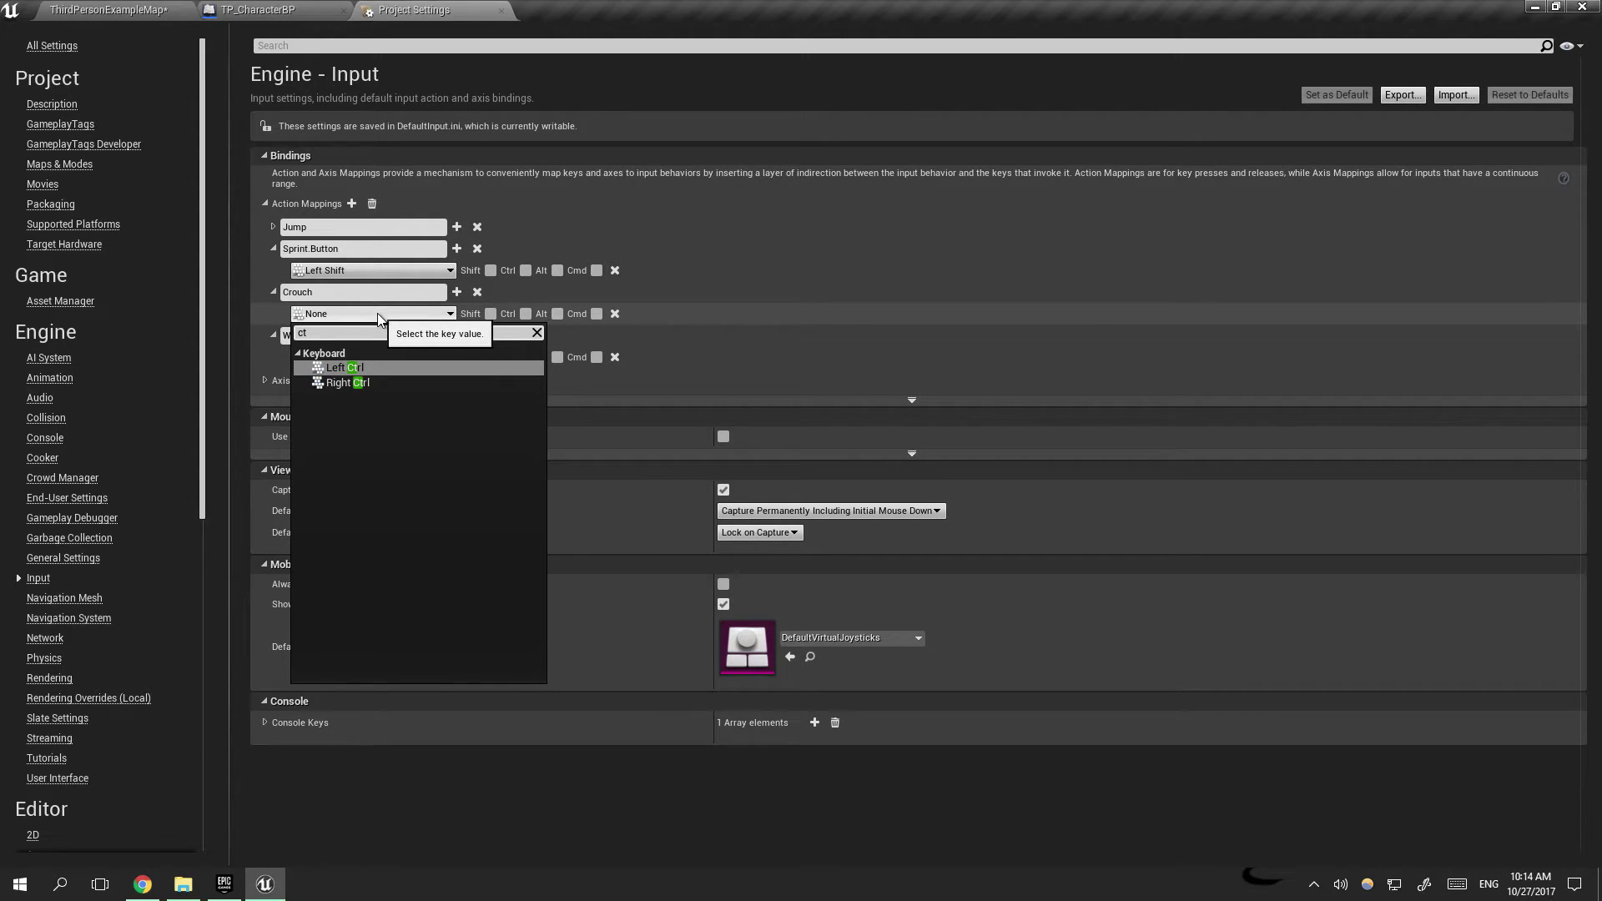
click(400, 366)
click(400, 359)
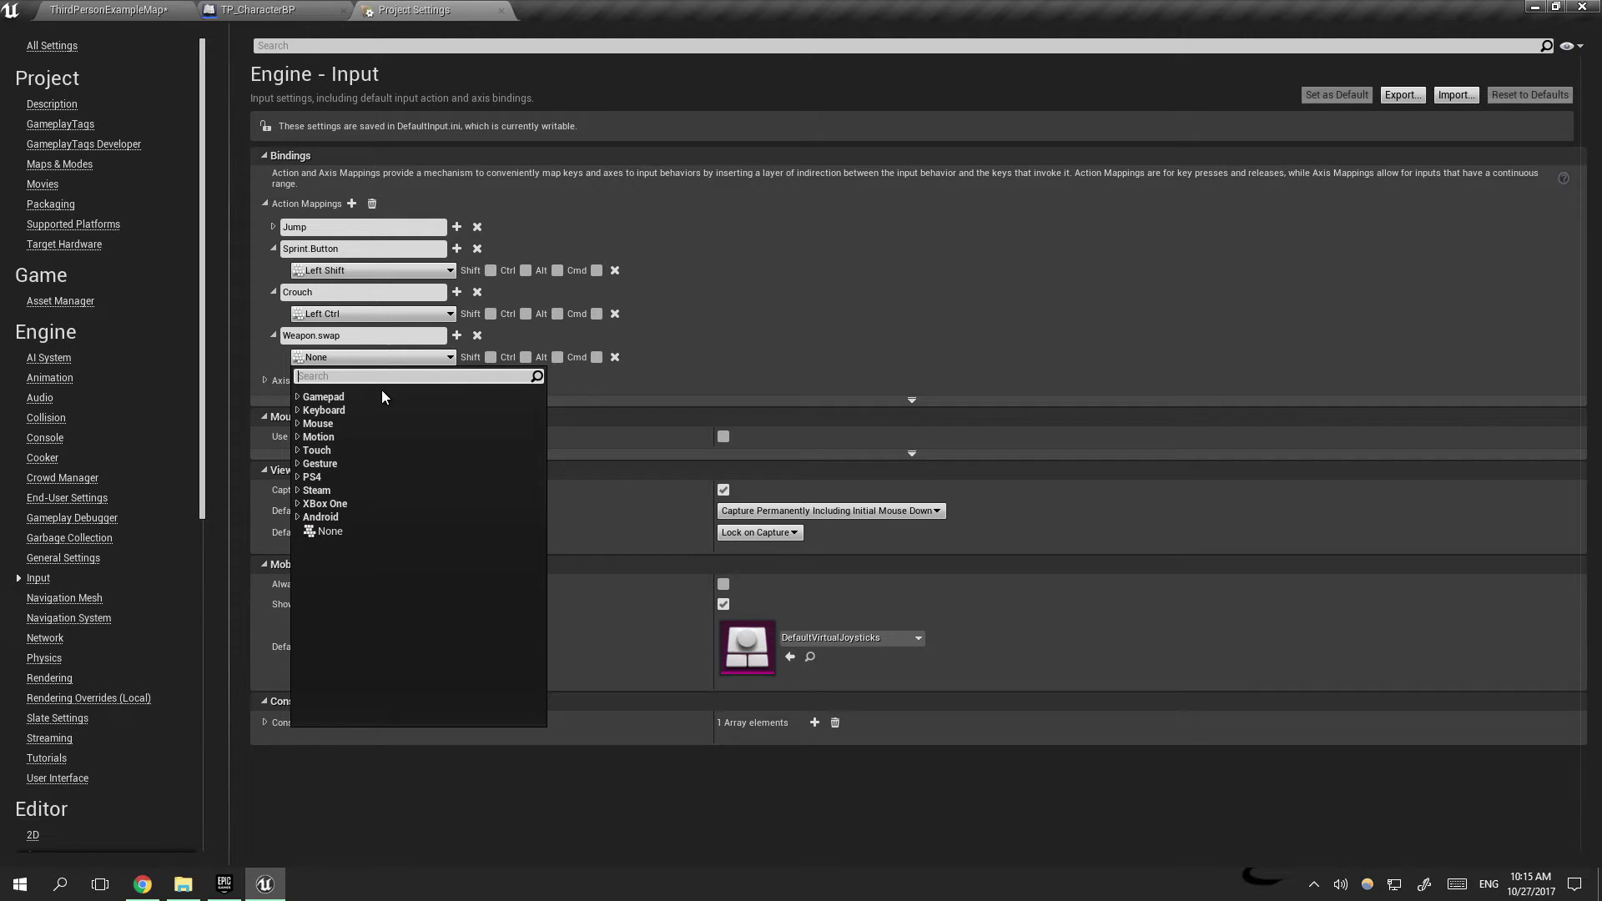
text(1)
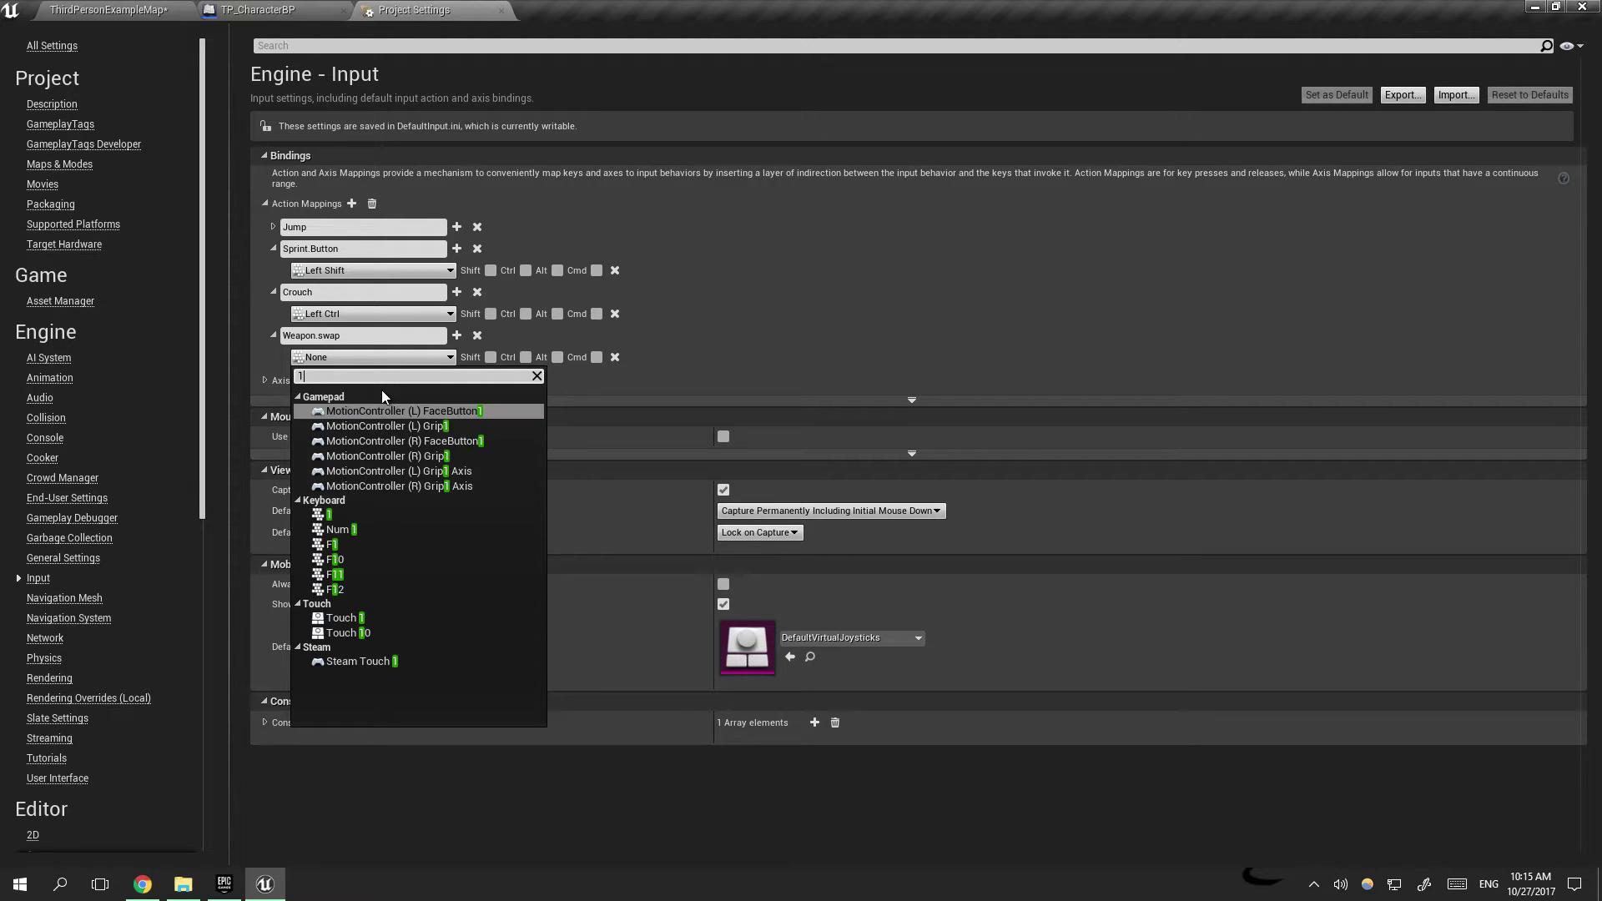
click(343, 509)
Step: Add Mouse Wheel Up and Mouse Wheel Down as extra Weapon.swap keys, then return to the level editor
click(456, 335)
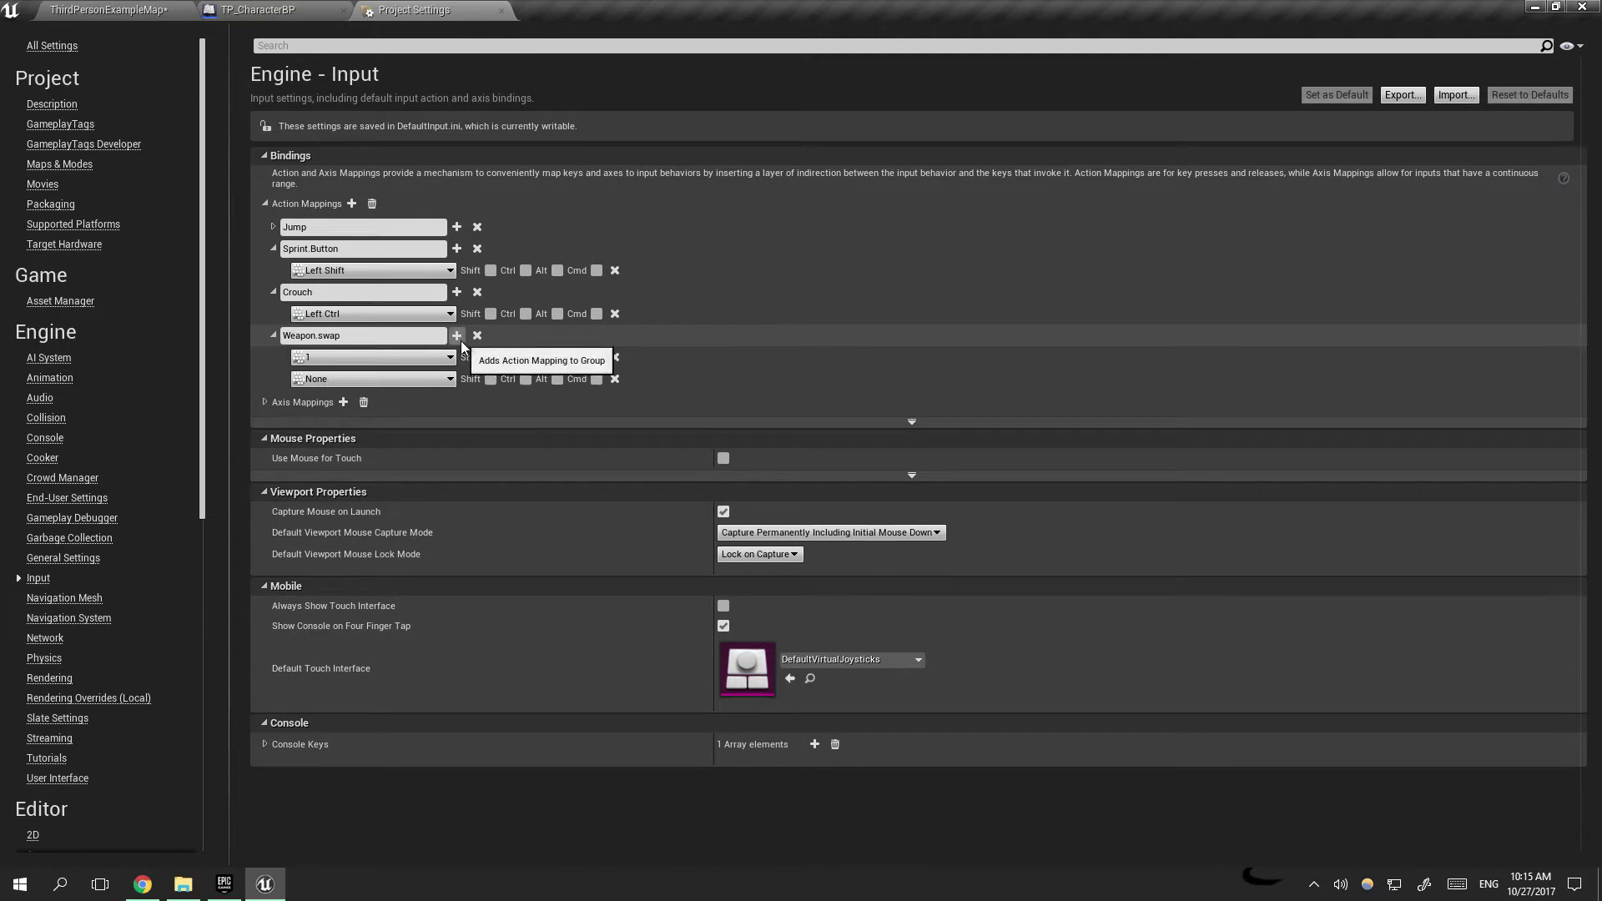
click(456, 335)
click(408, 382)
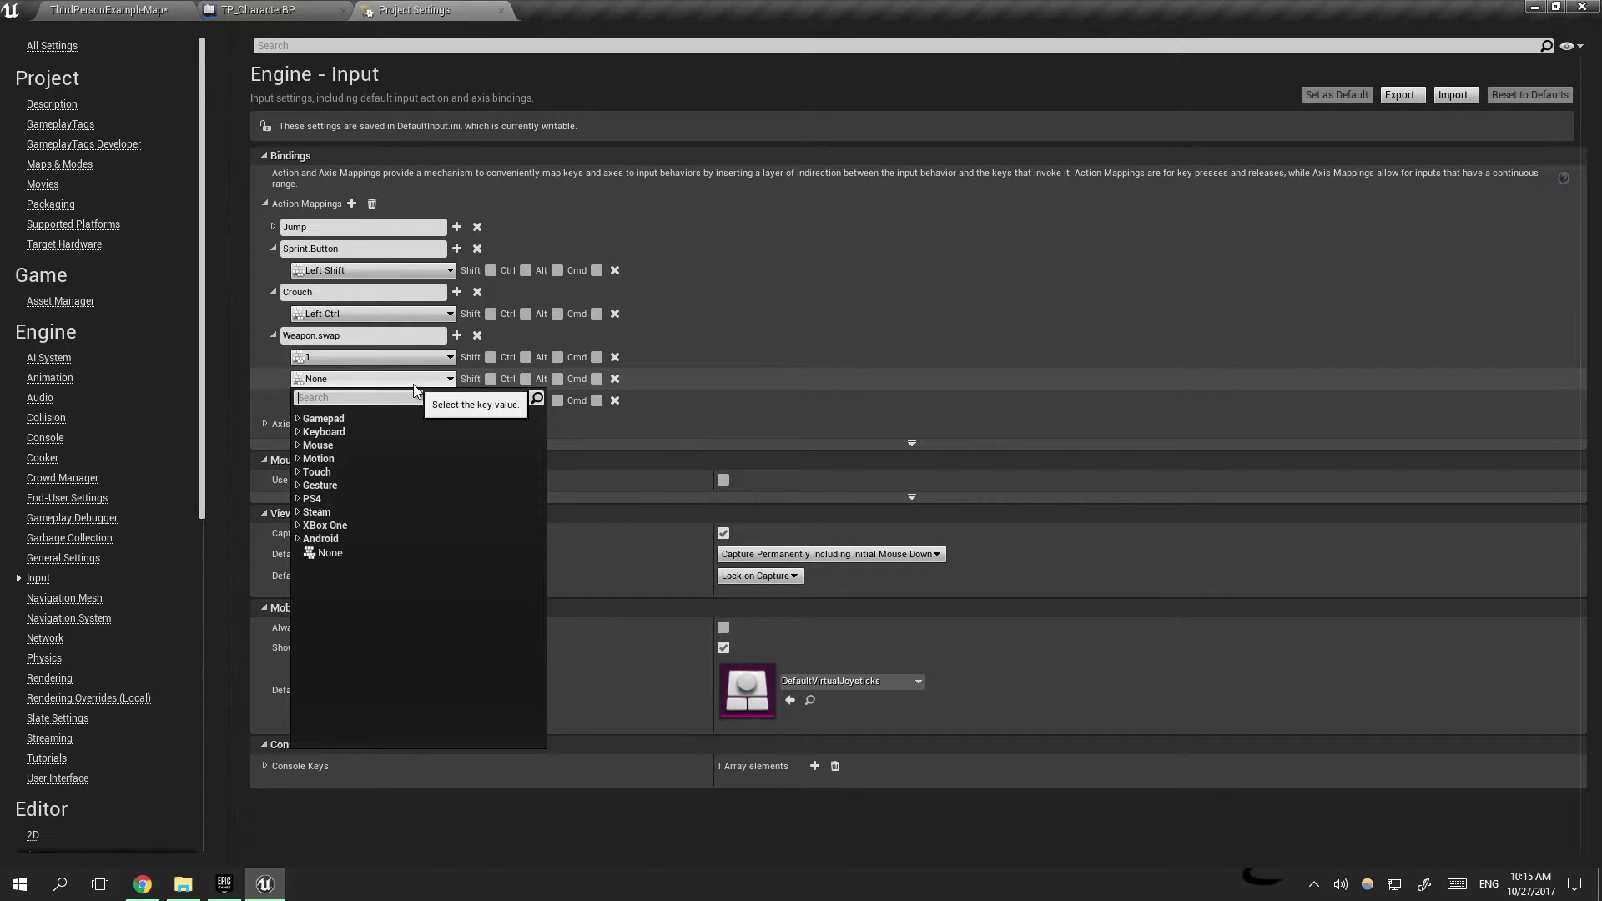
text(r)
key(BackSpace)
text(mous)
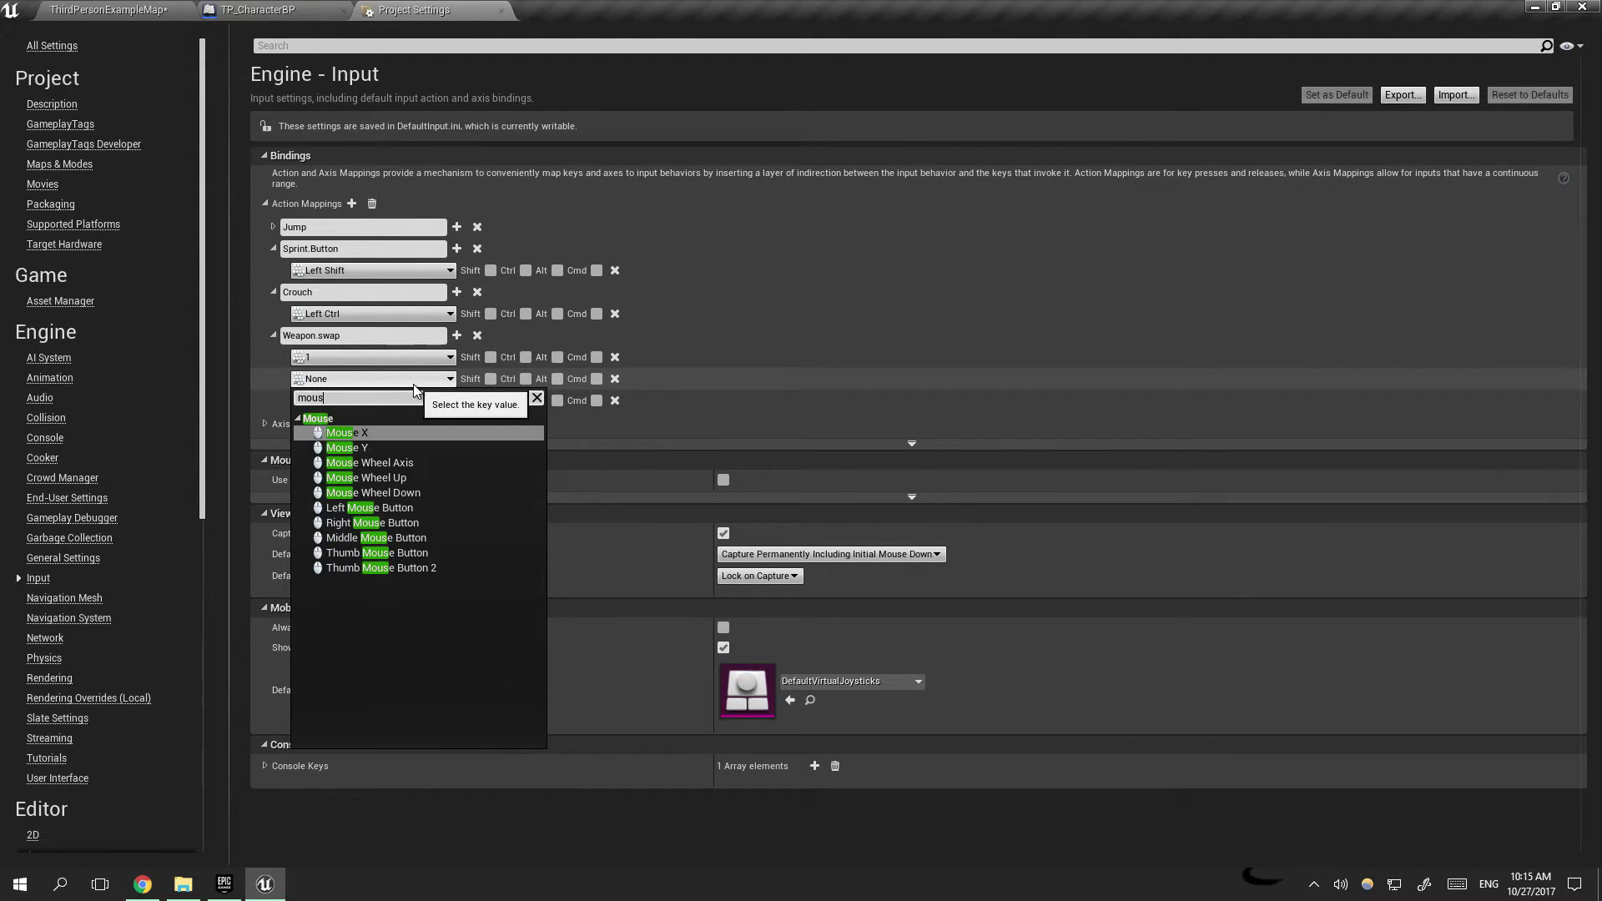
click(392, 477)
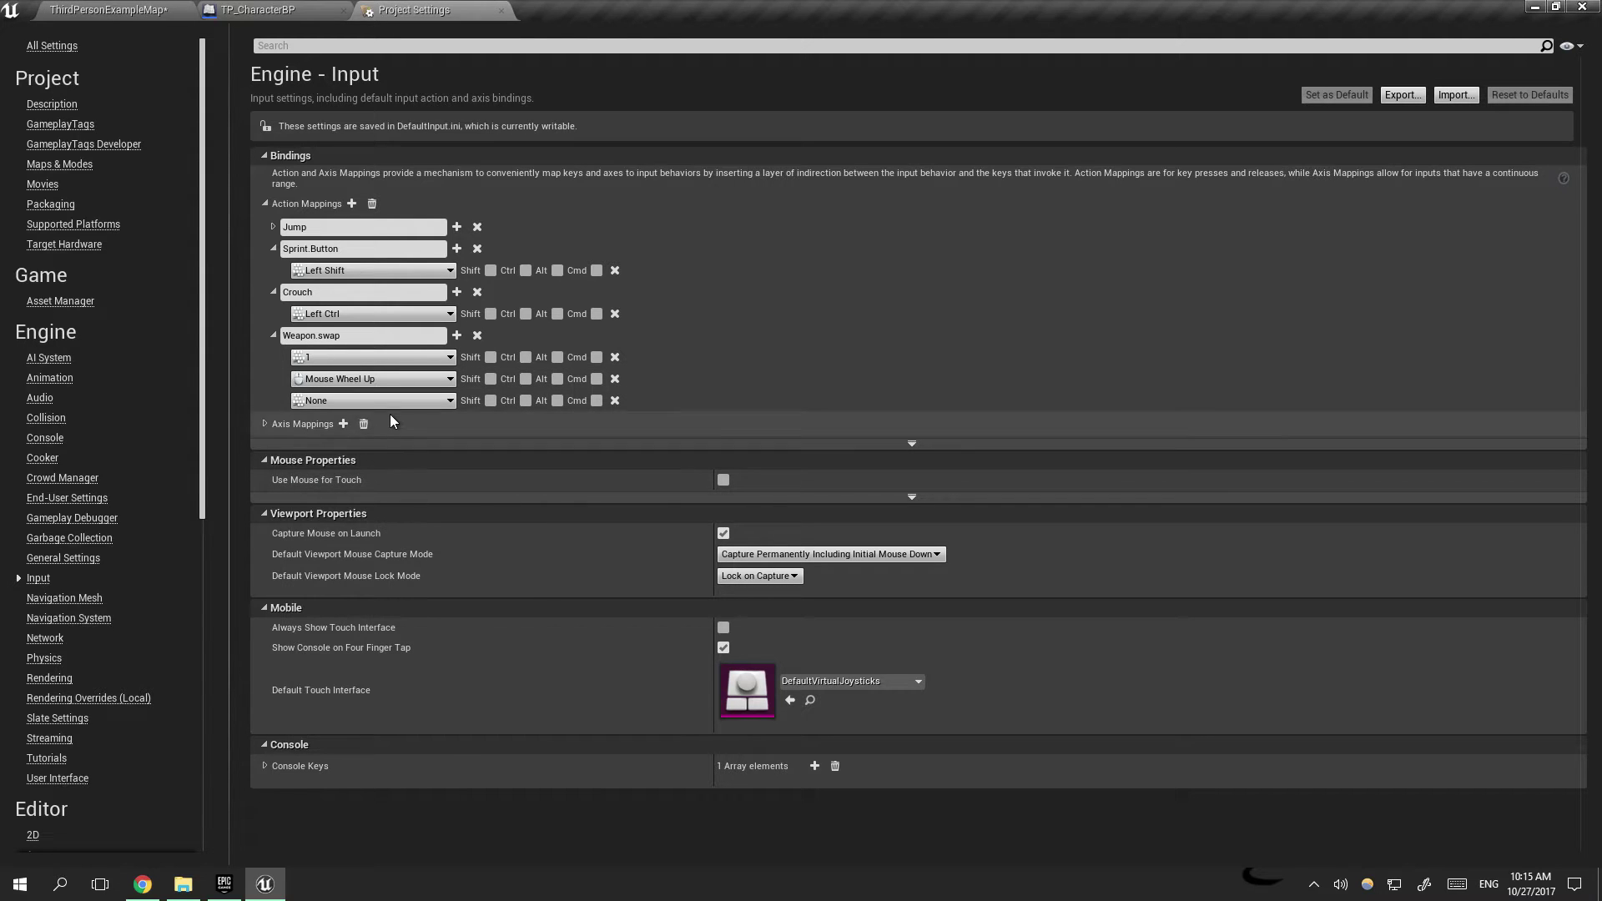
click(388, 401)
text(mous)
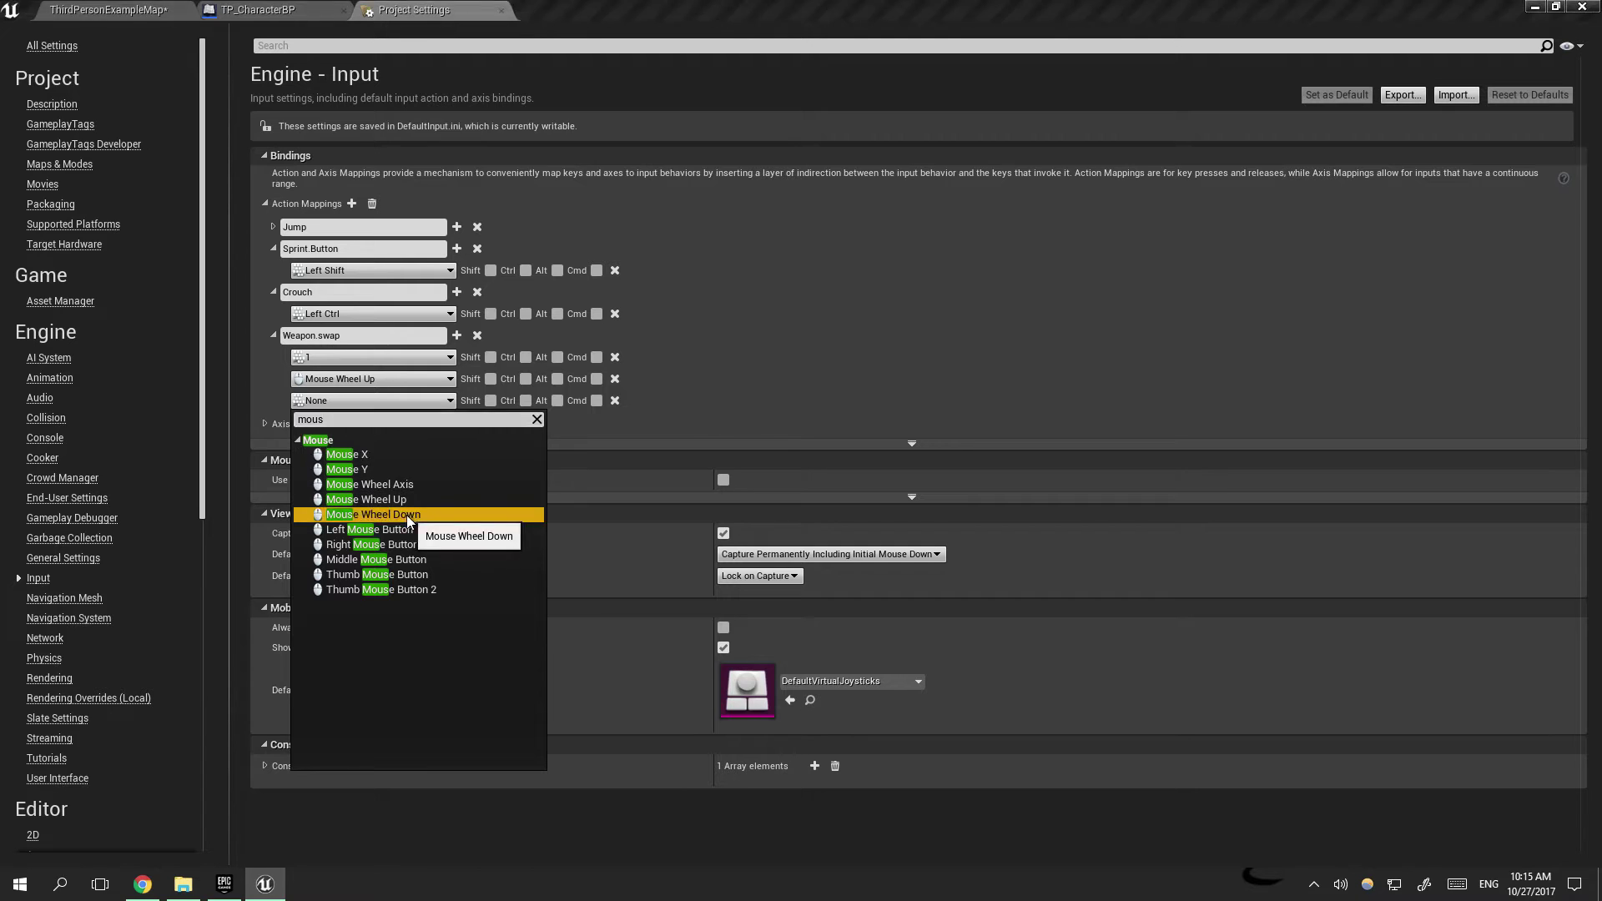
click(407, 514)
click(165, 10)
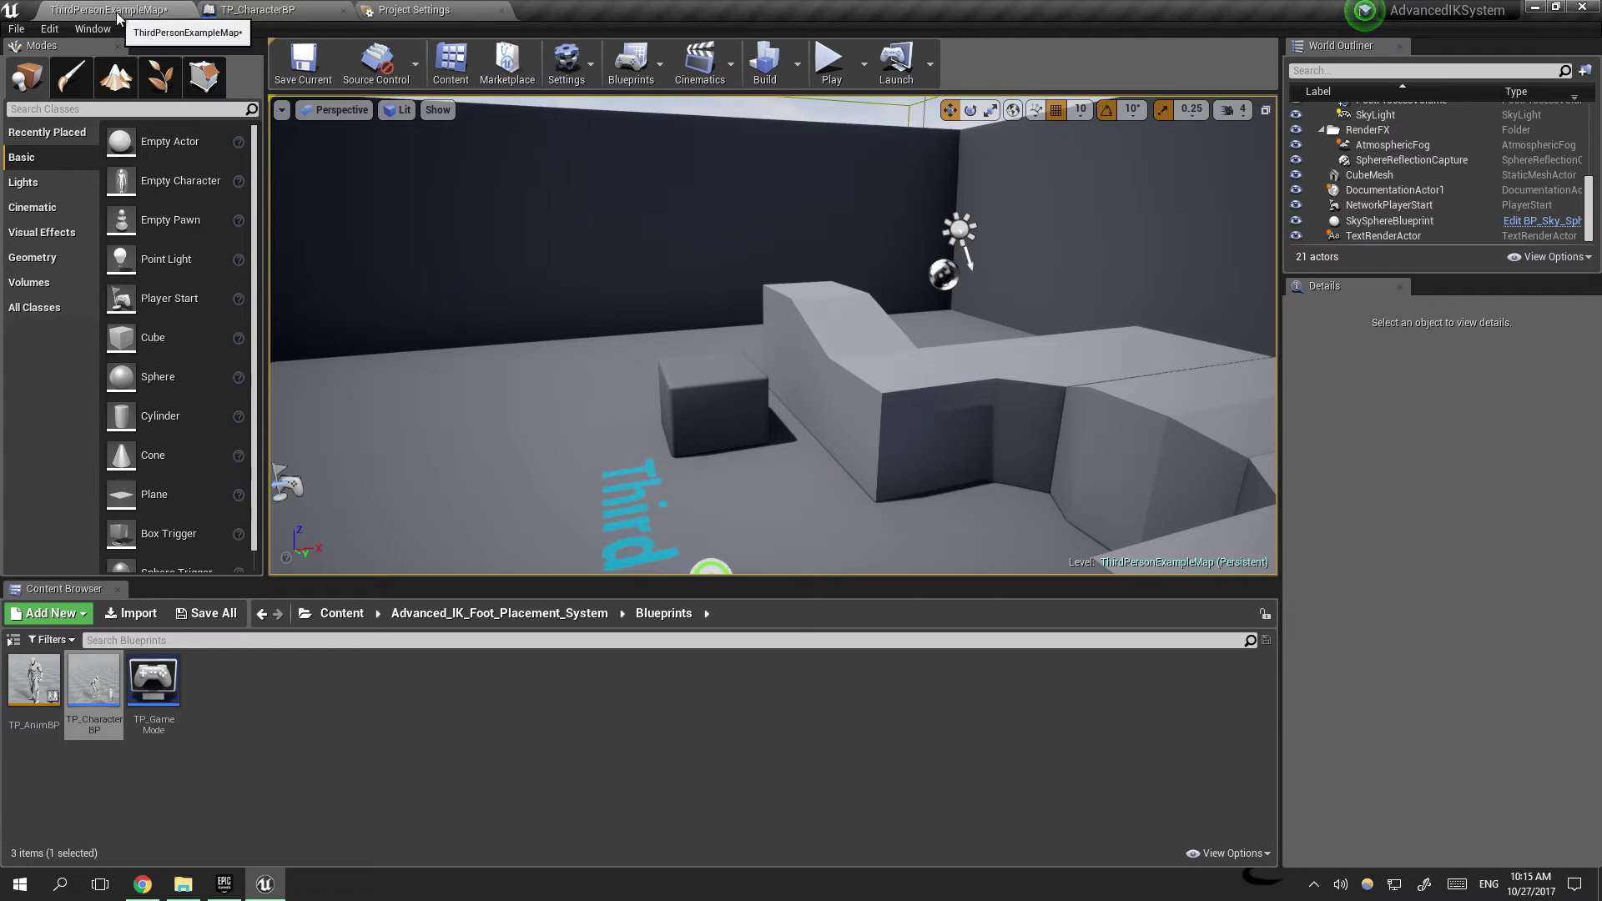
Step: In TP_CharacterBP, add an InputAction Sprint.Button event and delete the old Sprint_Button node
click(315, 9)
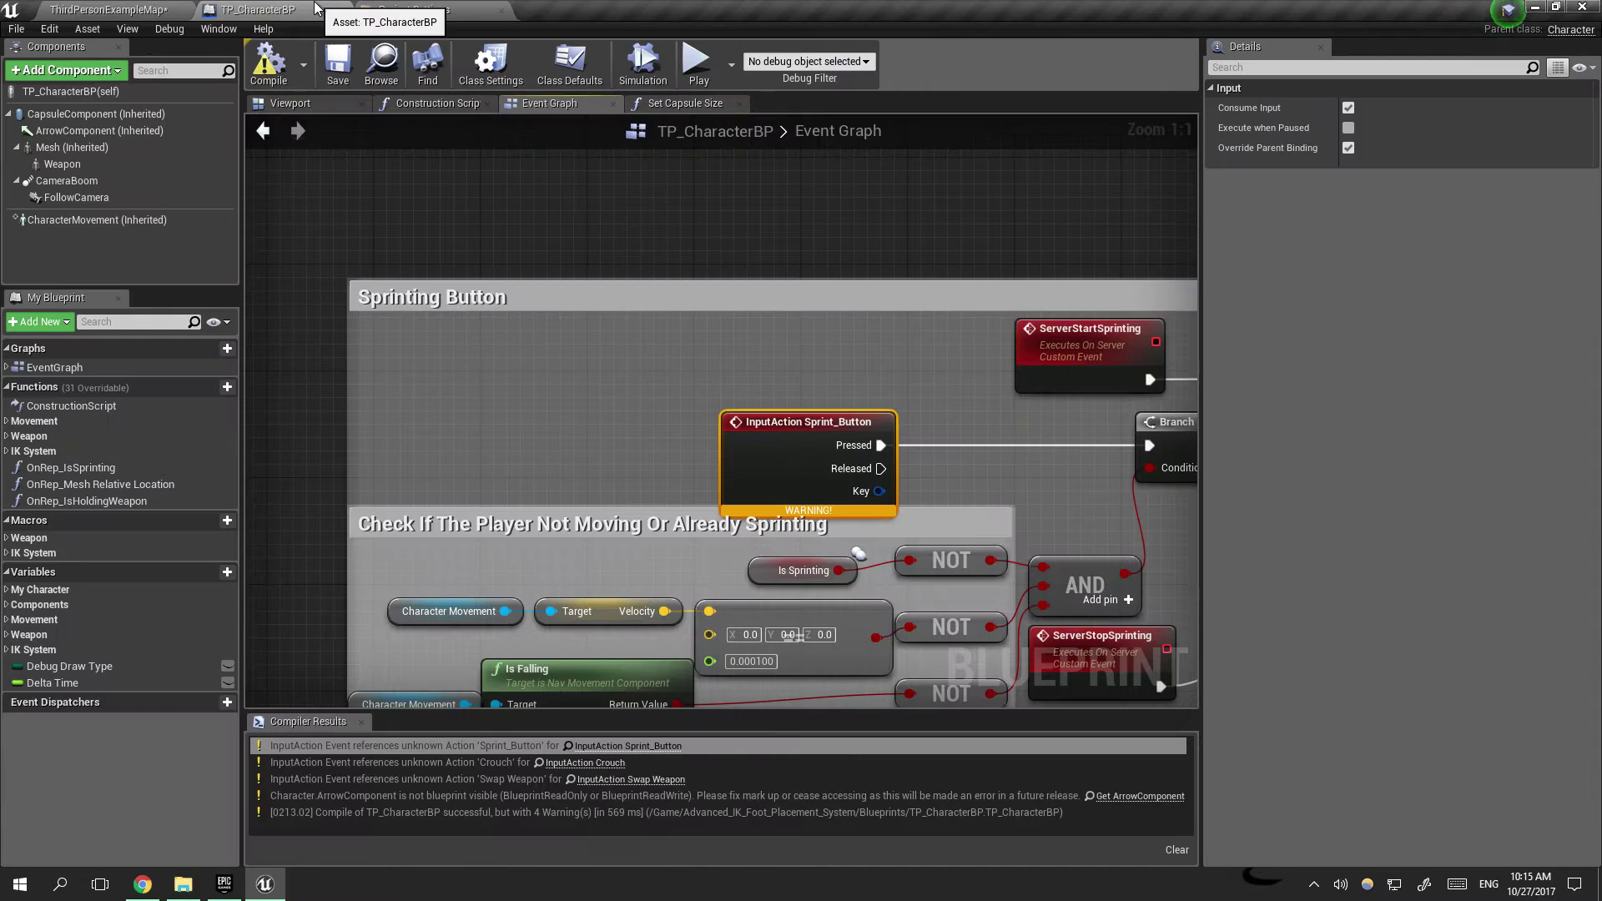
right_click(801, 228)
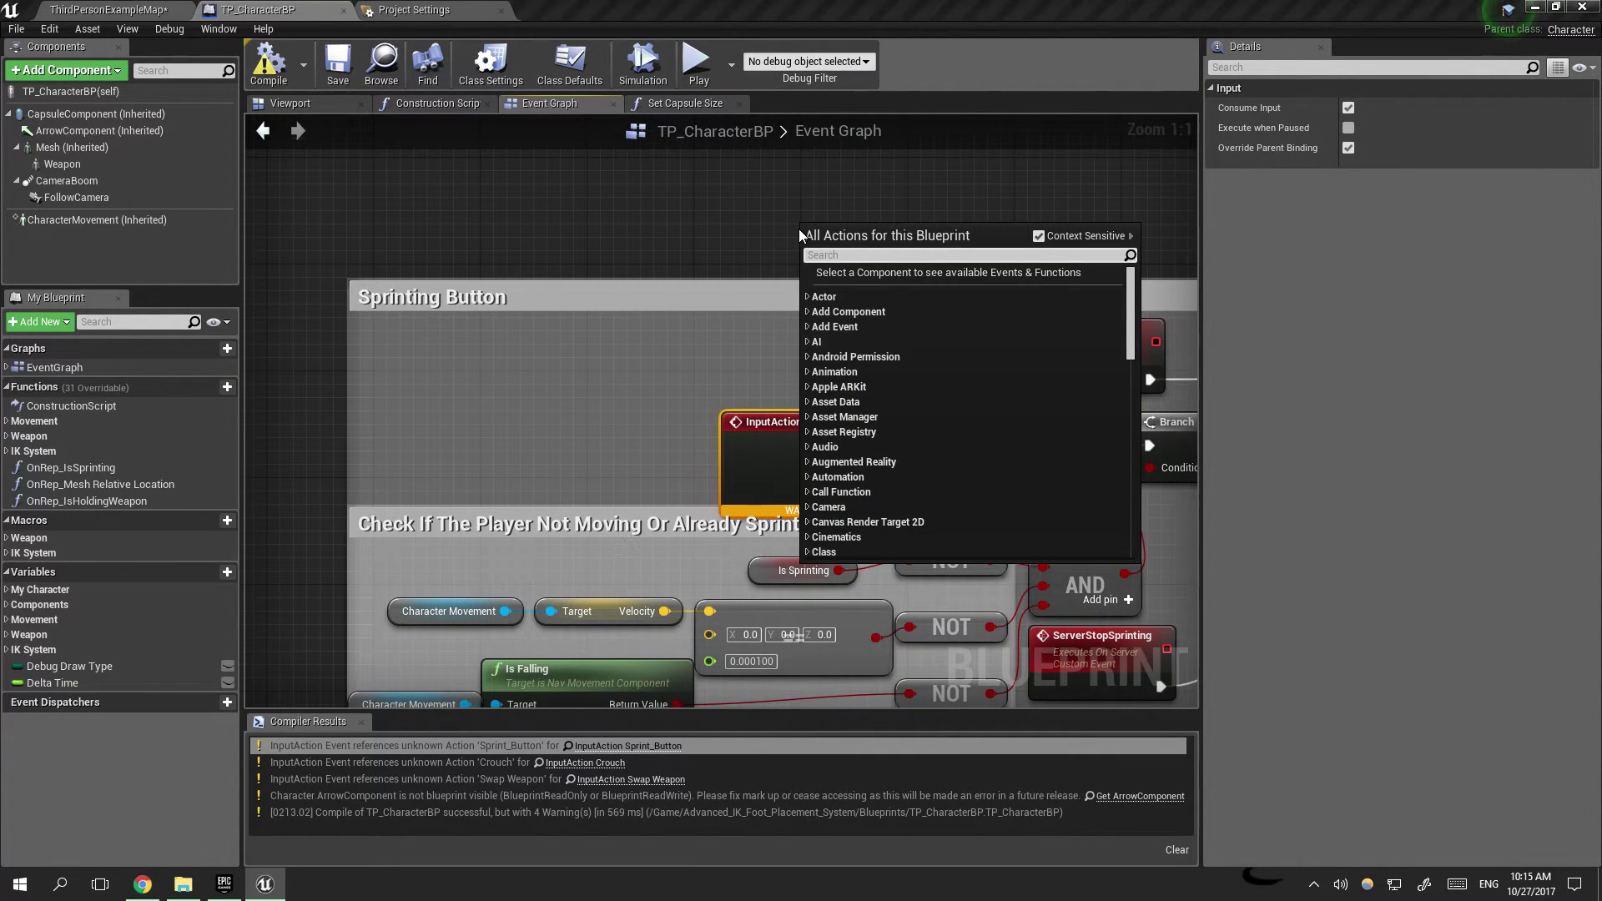
text(spri)
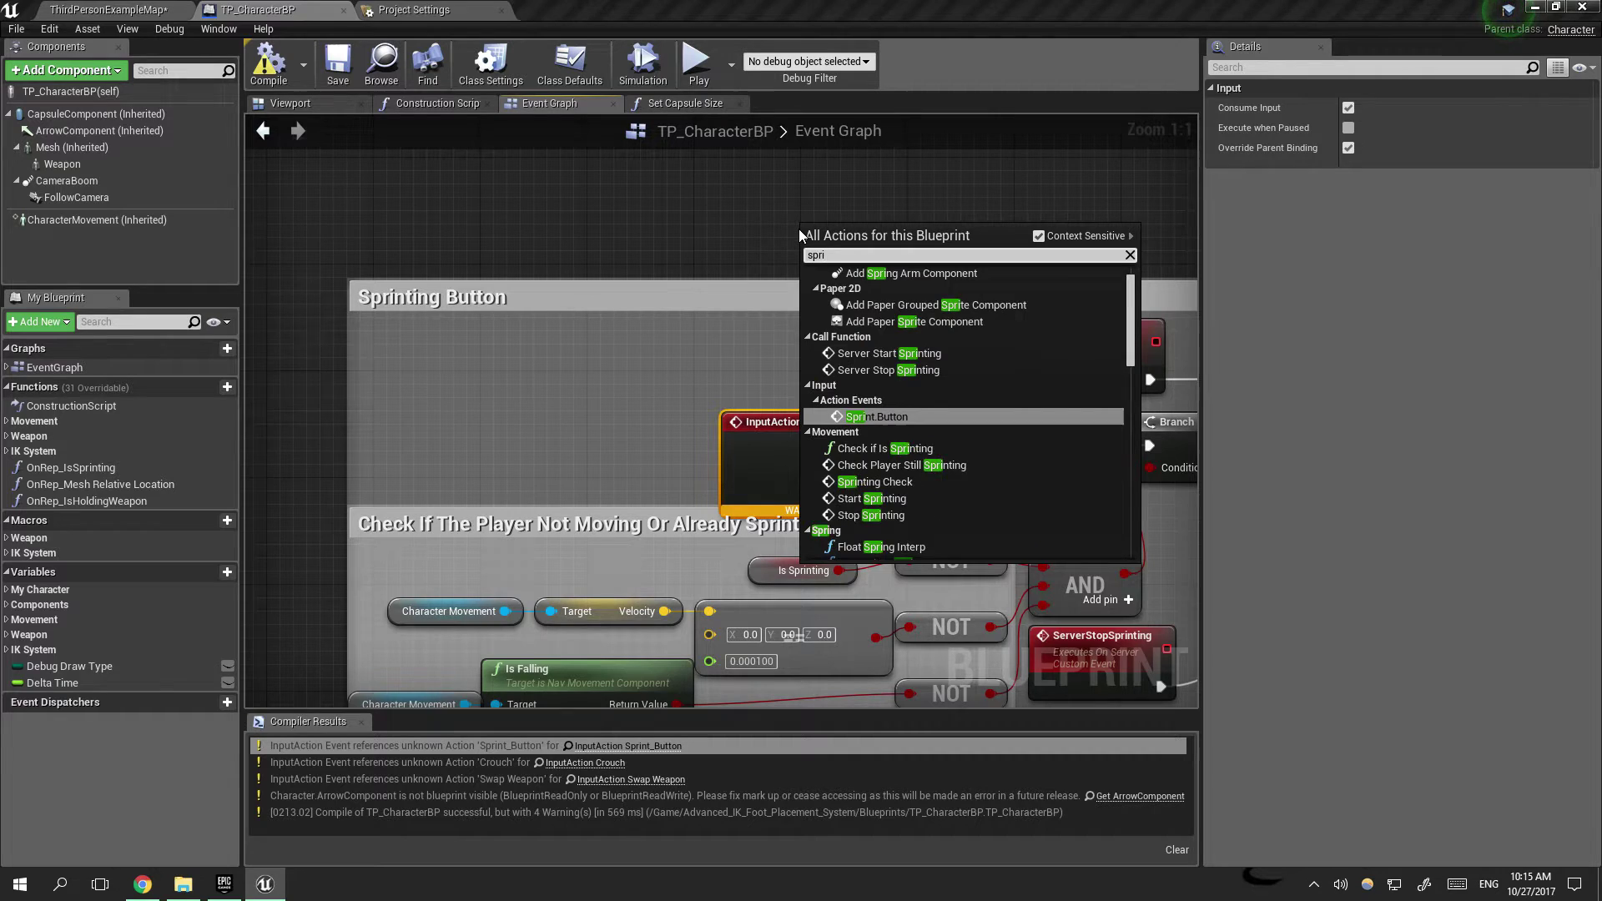
text(nt b)
key(Return)
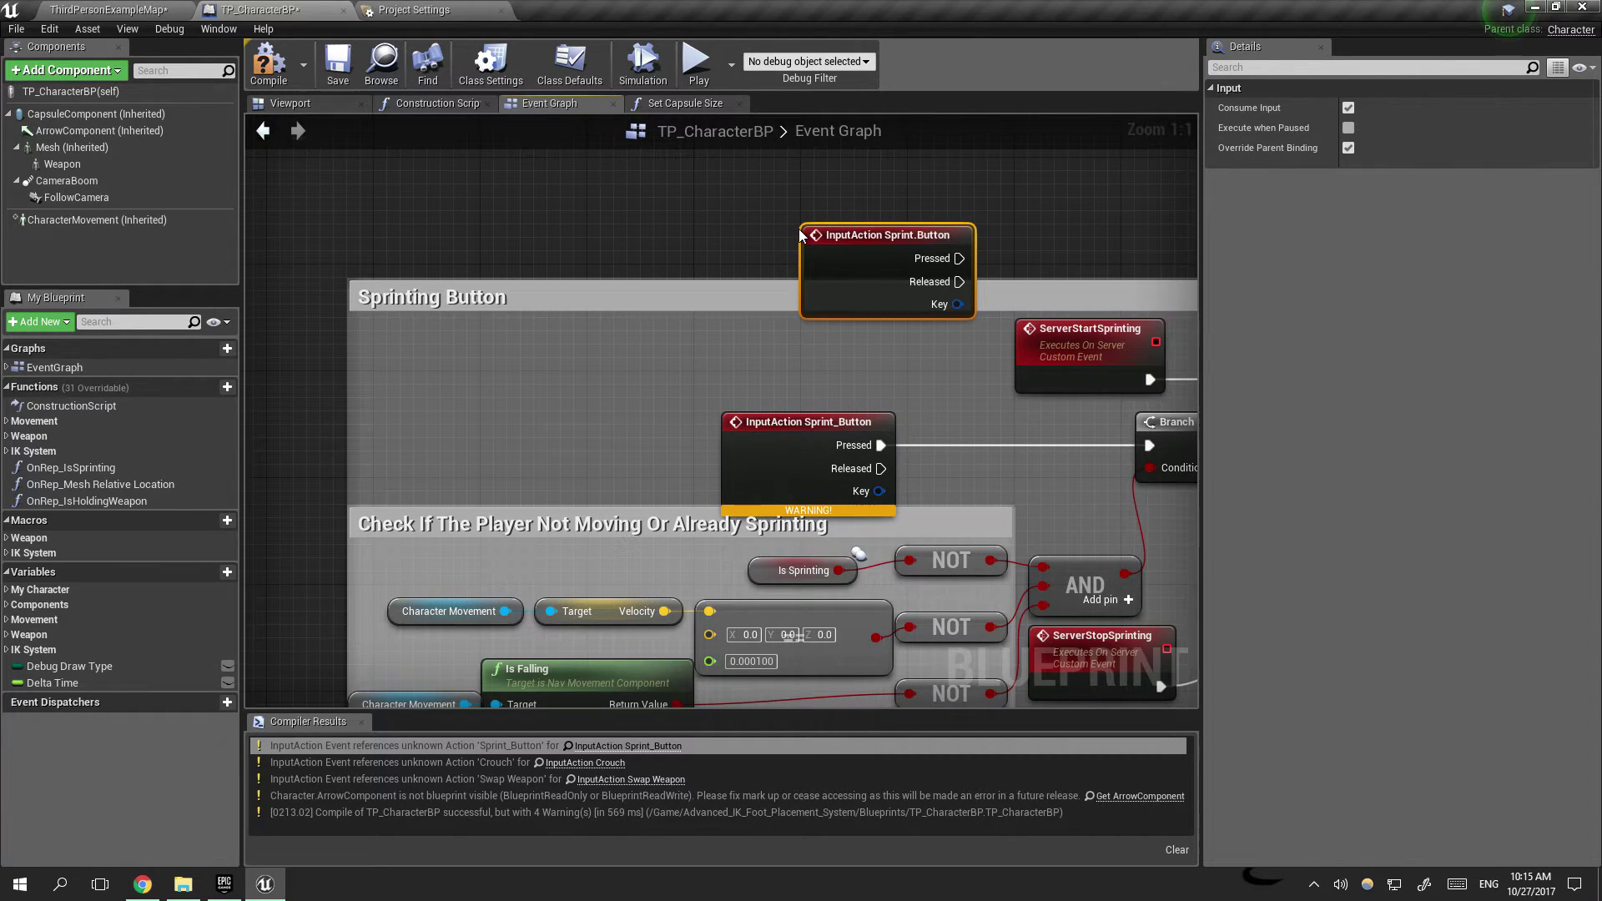
click(829, 424)
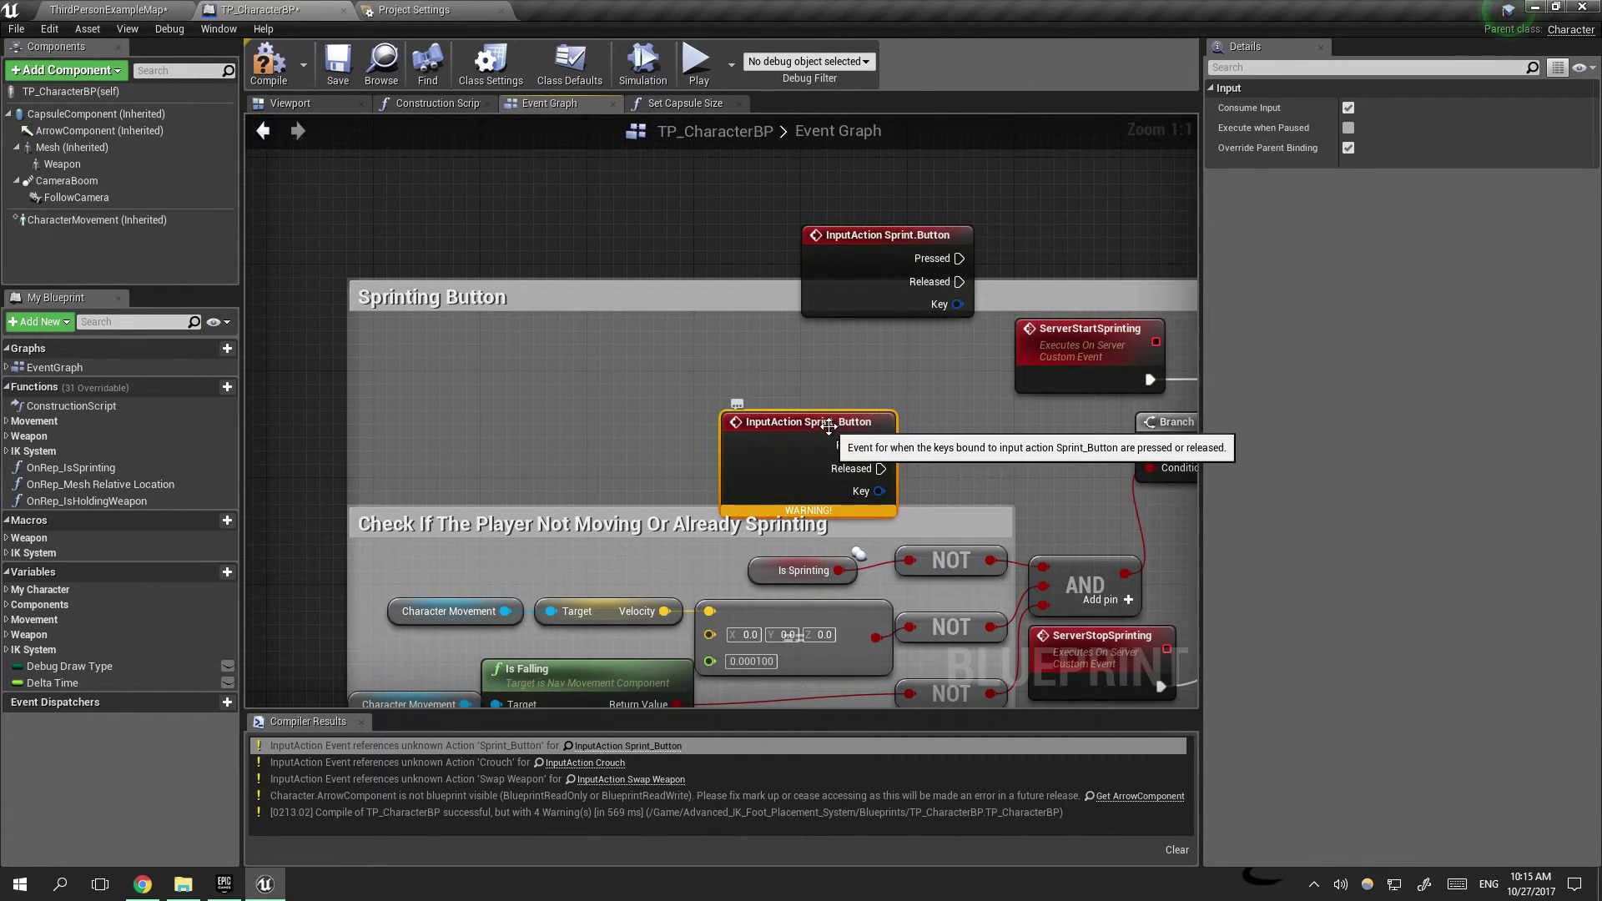
key(Delete)
drag(959, 258, 1143, 444)
Step: Connect Sprint.Button Pressed to the Branch and pan out to see all comment sections
drag(873, 234, 874, 423)
scroll(849, 383, down, 4)
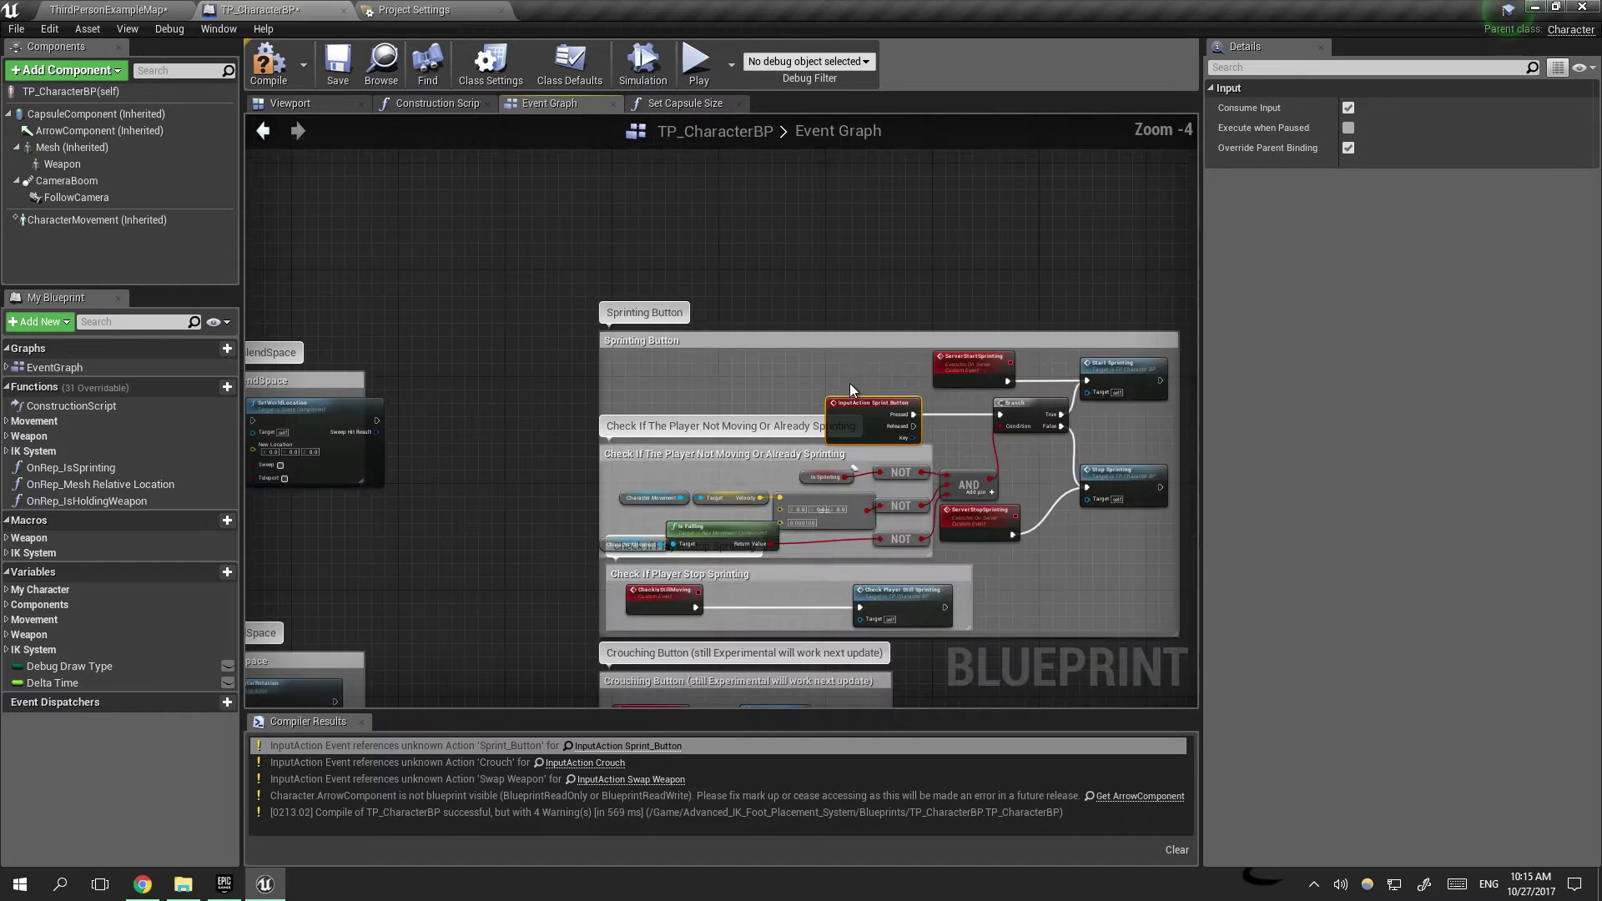
scroll(849, 383, down, 2)
right_drag(823, 322, 934, 280)
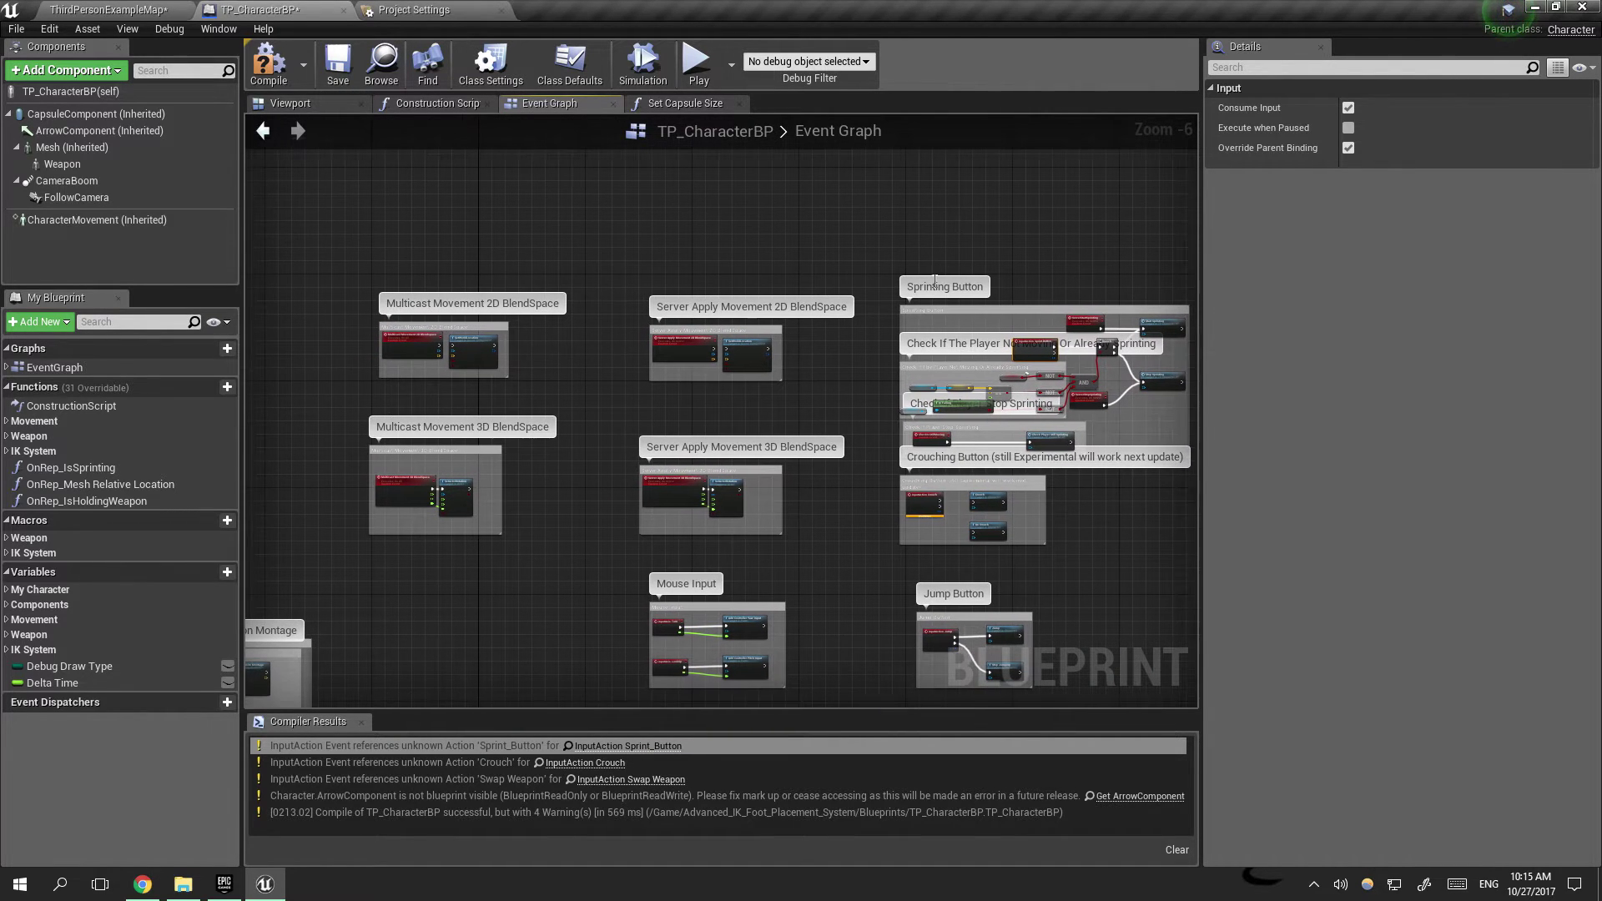
Step: Replace the warned Crouch event with a new InputAction Crouch node
click(602, 762)
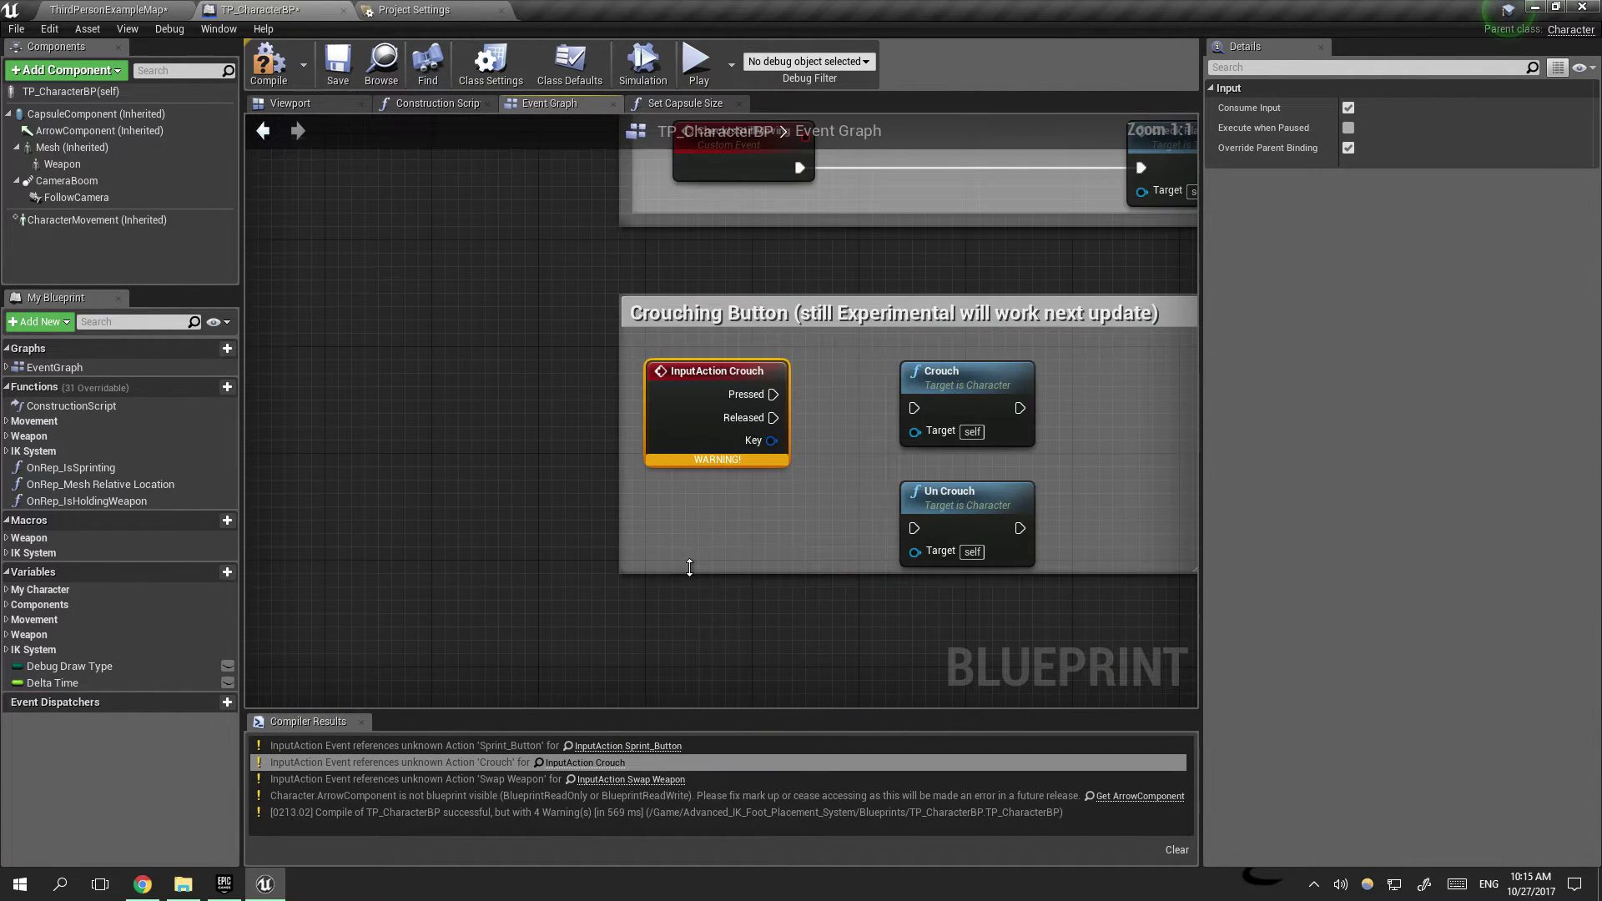
right_click(716, 521)
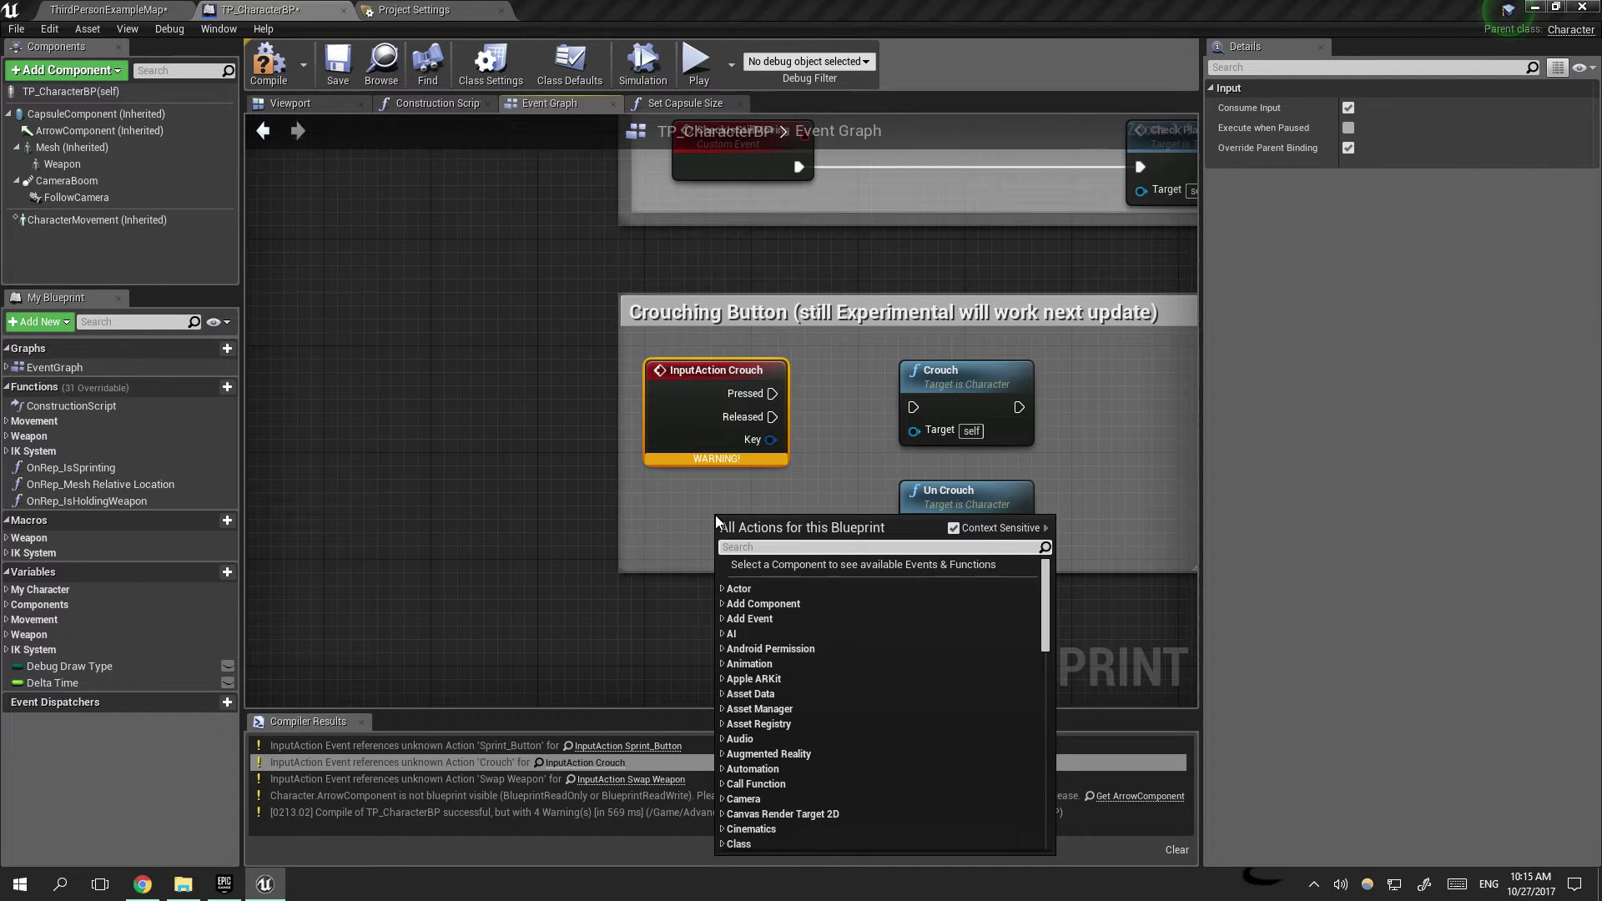
text(crouch)
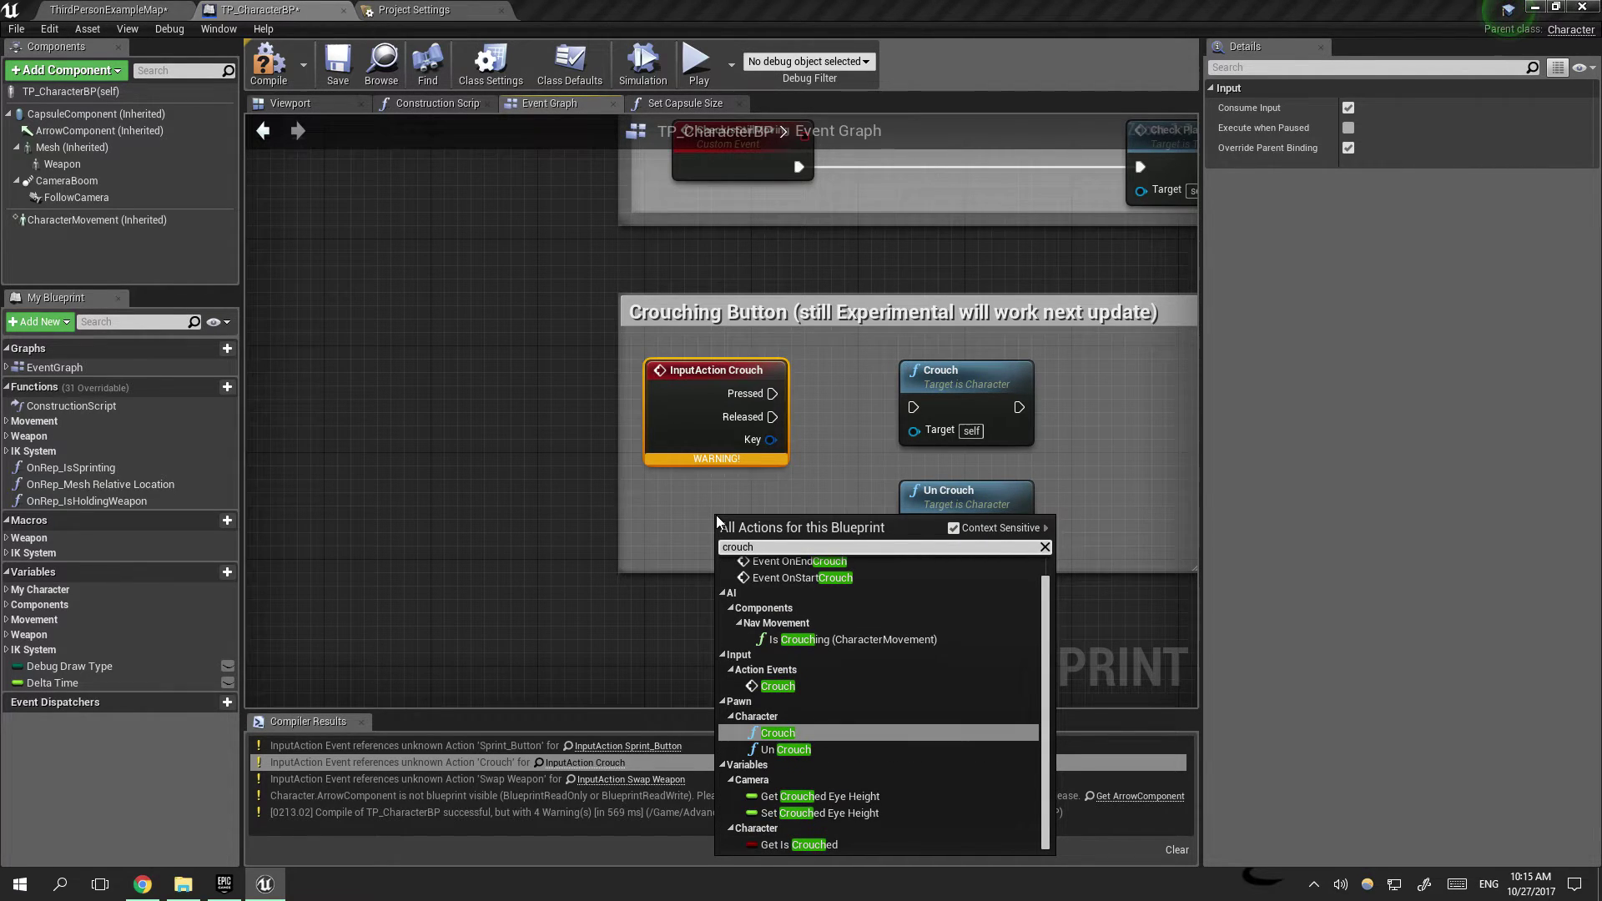
click(836, 692)
drag(766, 527, 736, 412)
click(729, 413)
key(Delete)
scroll(736, 412, down, 3)
scroll(735, 412, down, 1)
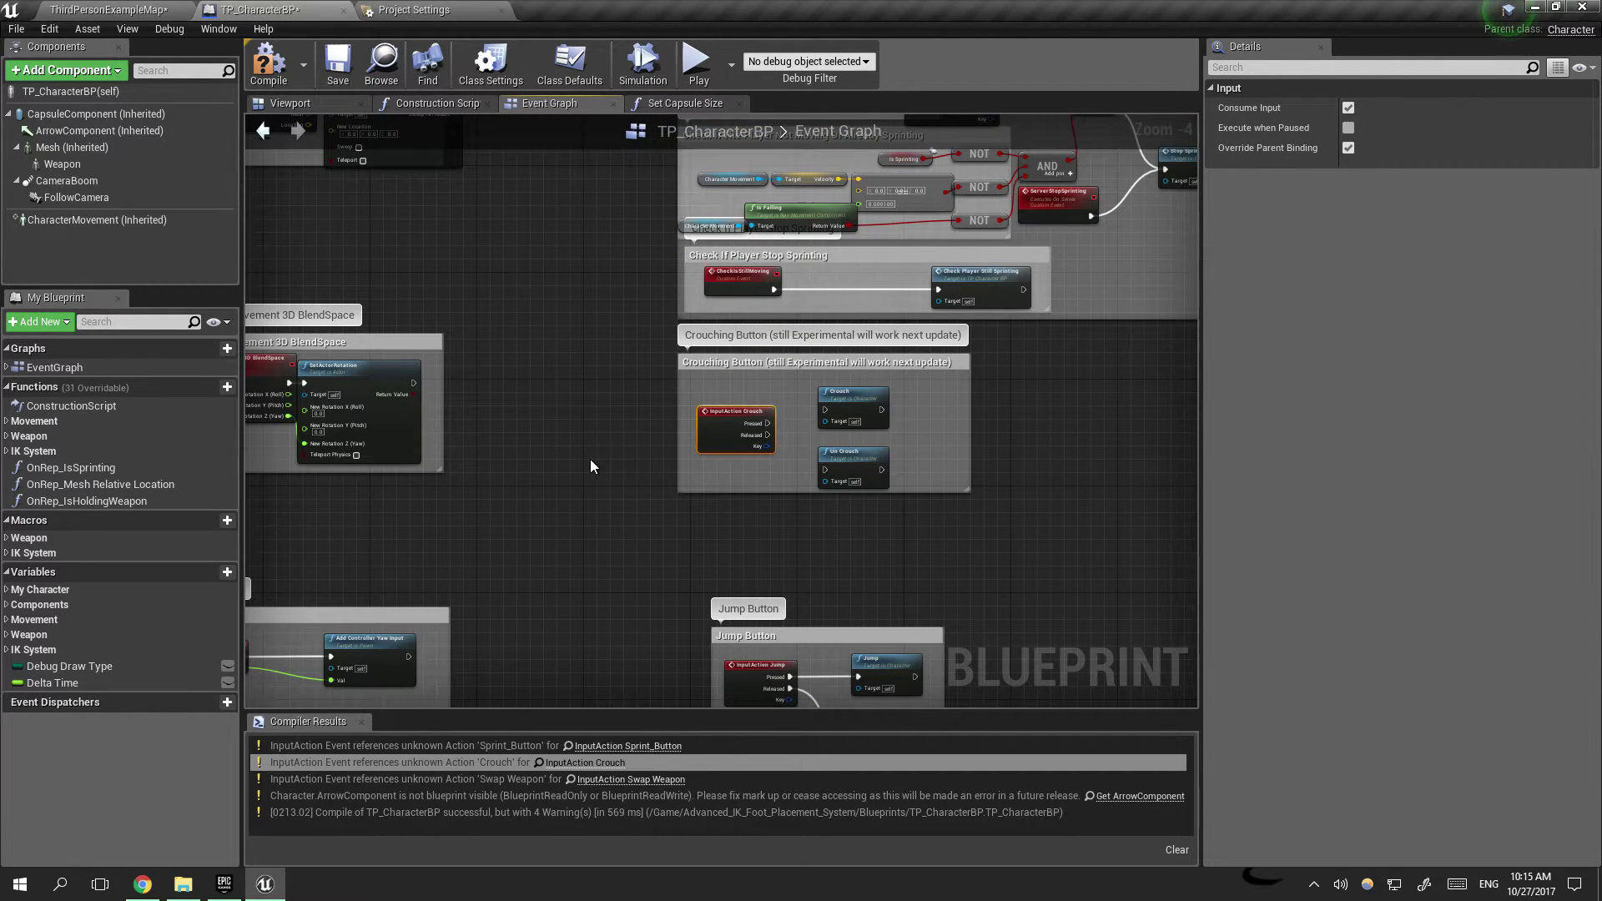
scroll(594, 454, down, 2)
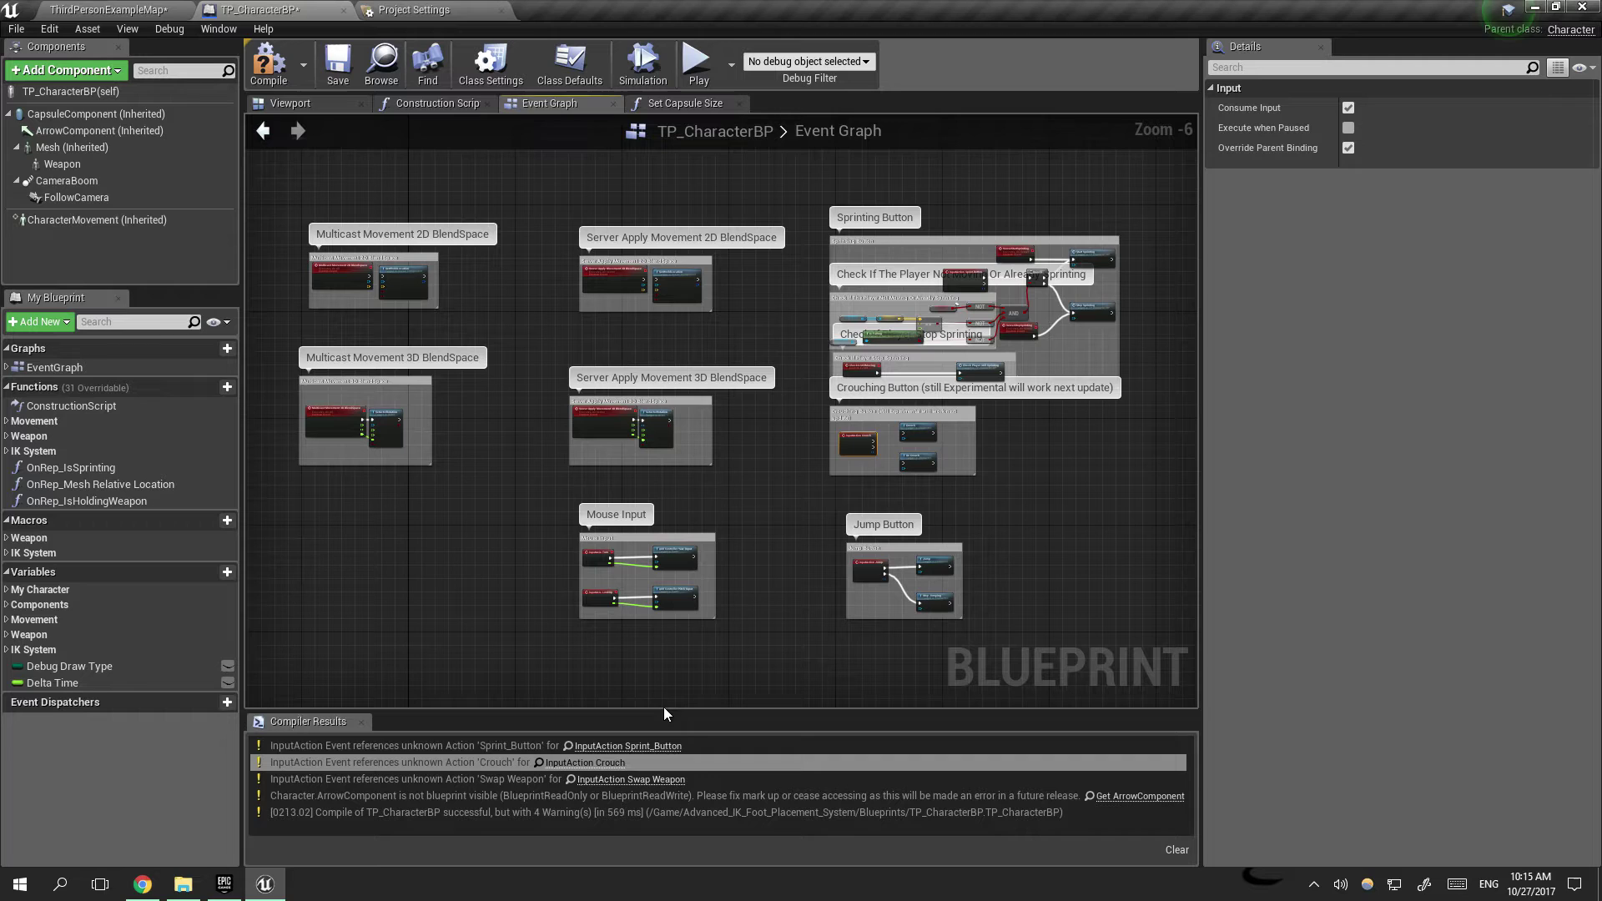
Step: Replace Swap Weapon with an InputAction Weapon.swap event wired into the Branch, then compile
click(632, 780)
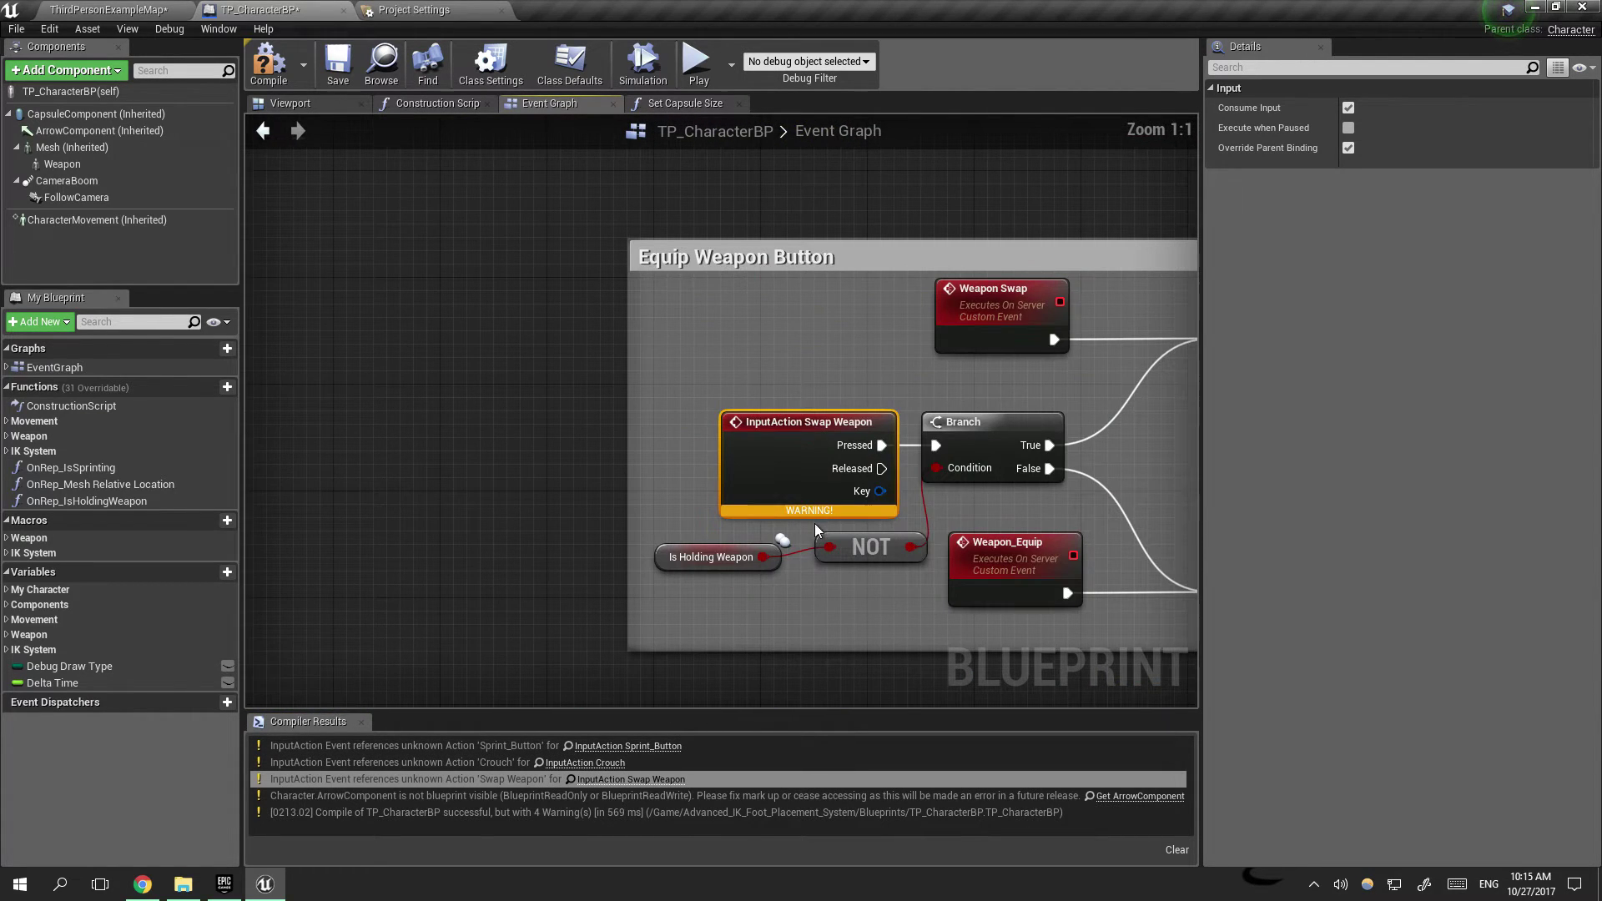
right_click(726, 365)
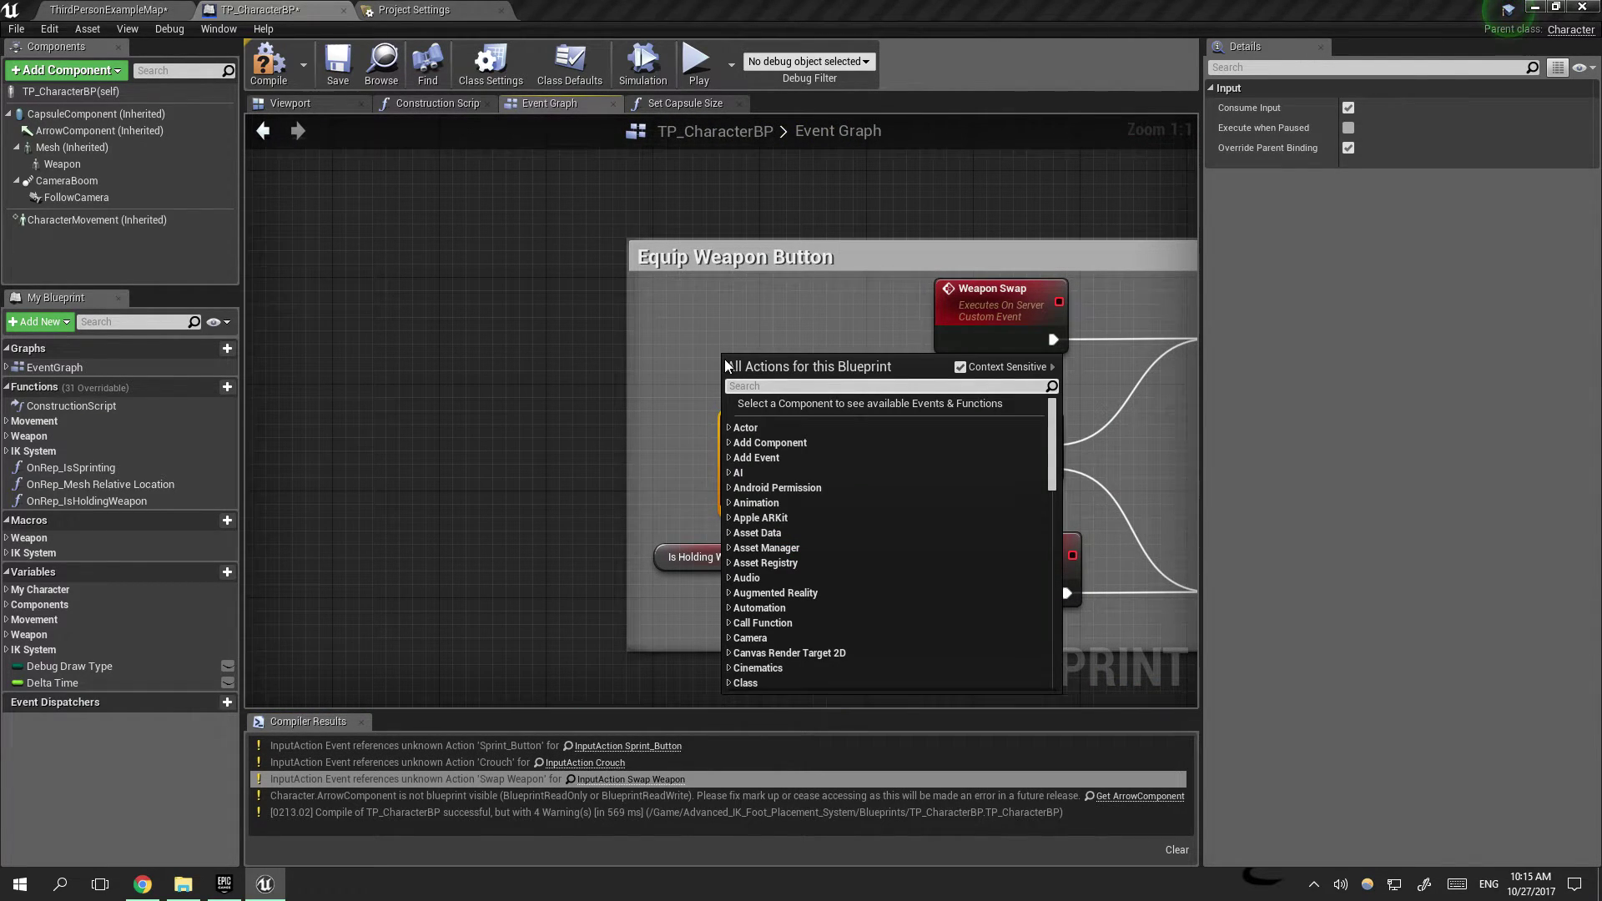
text(weapon)
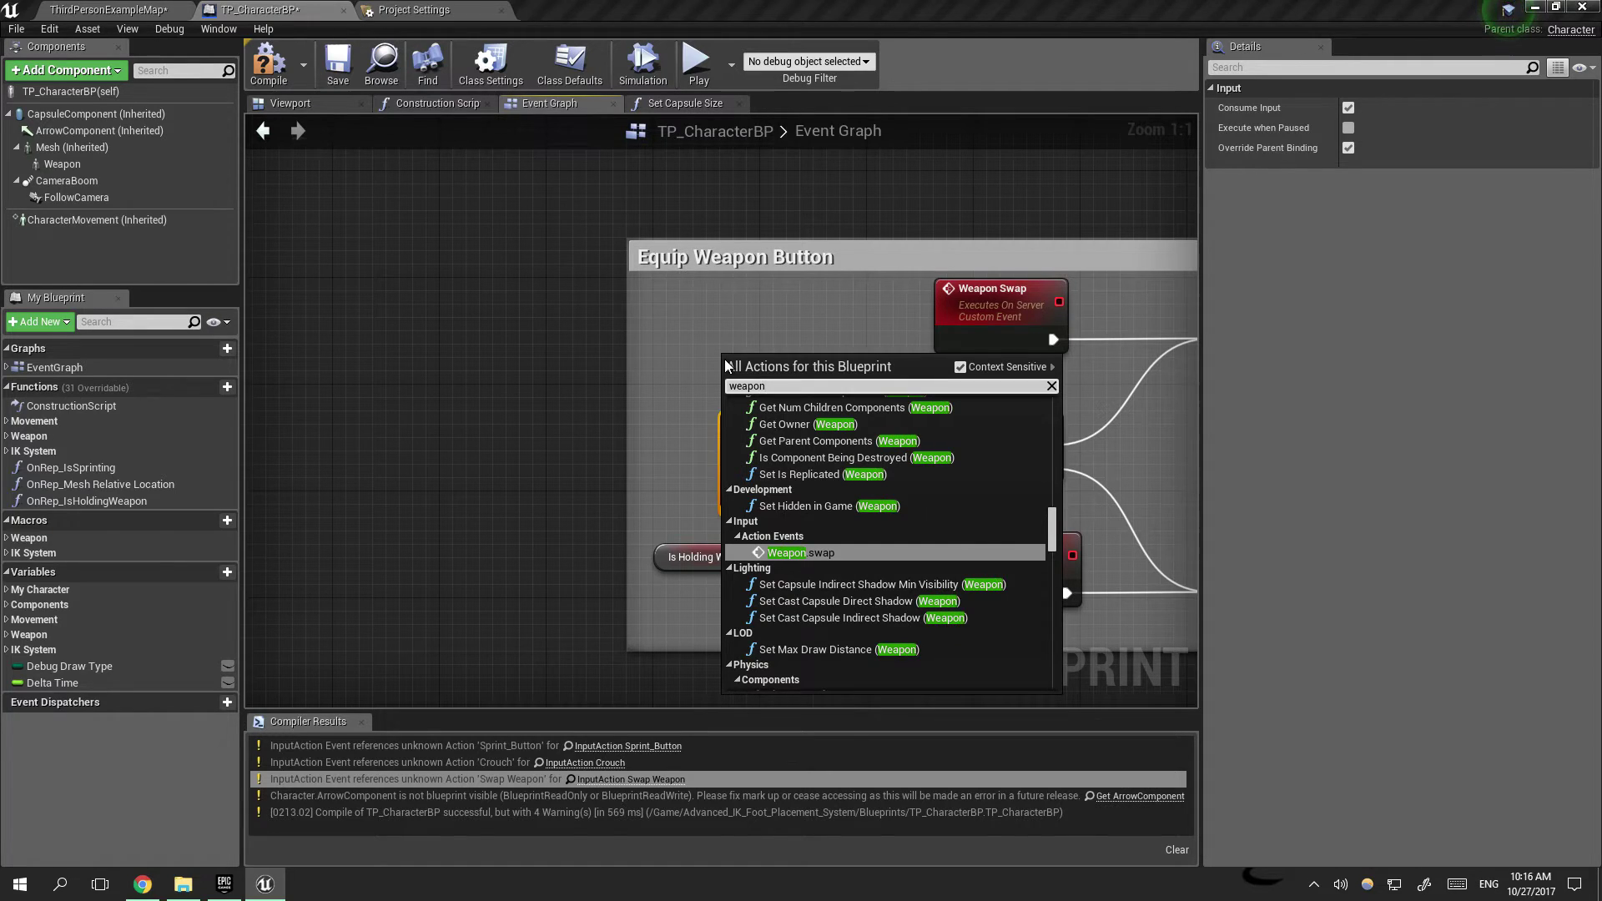
key(Return)
drag(750, 382, 728, 353)
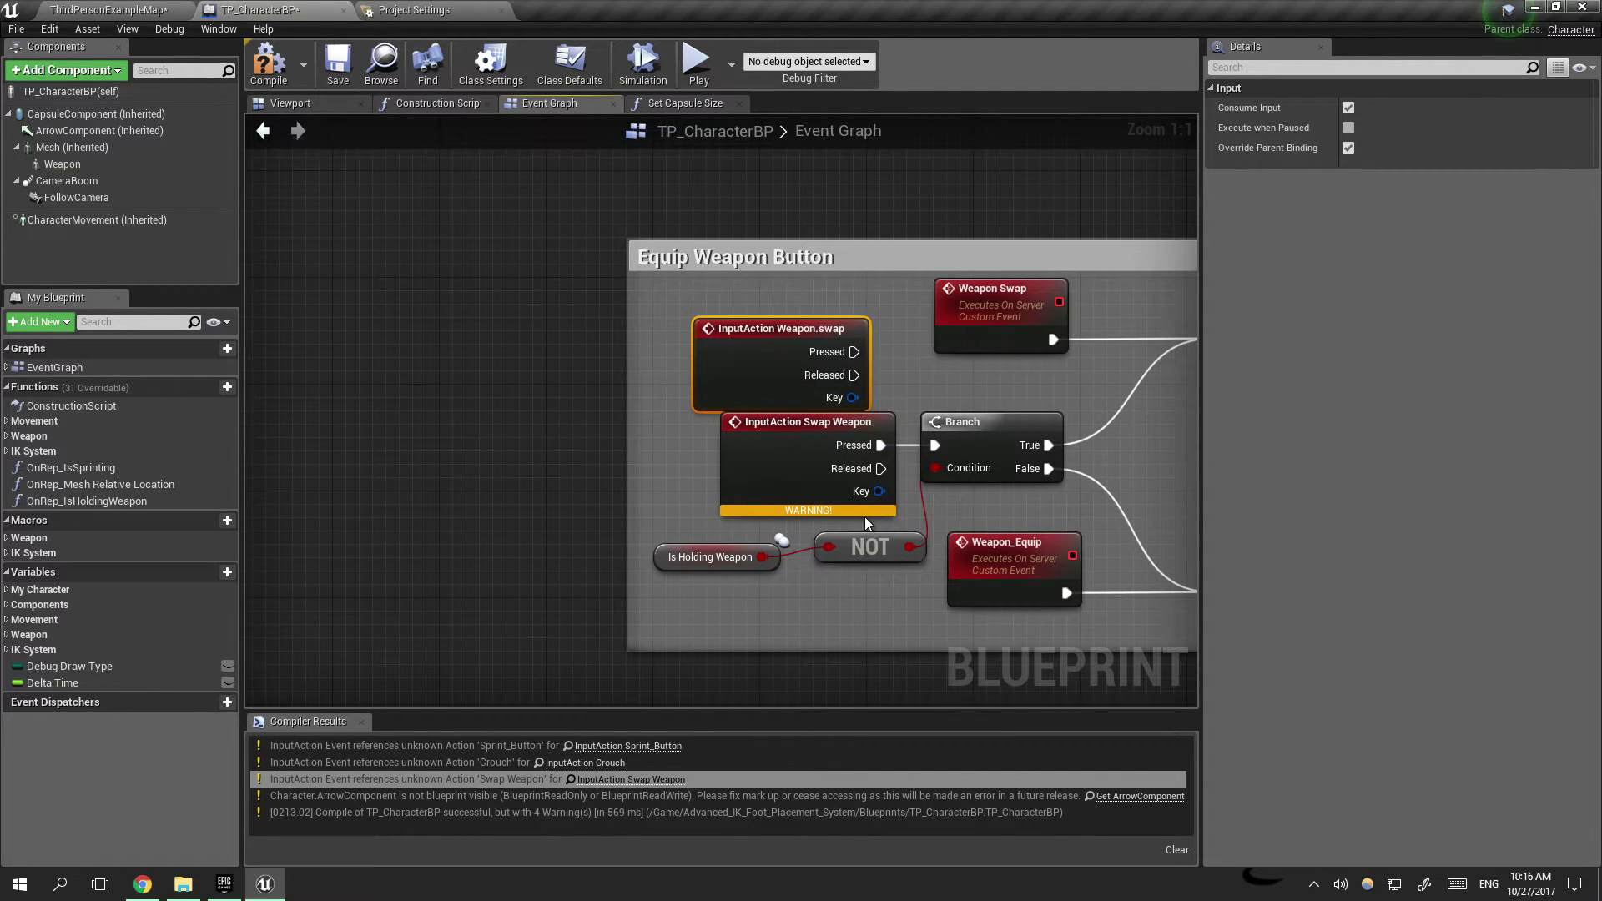
click(814, 486)
key(Delete)
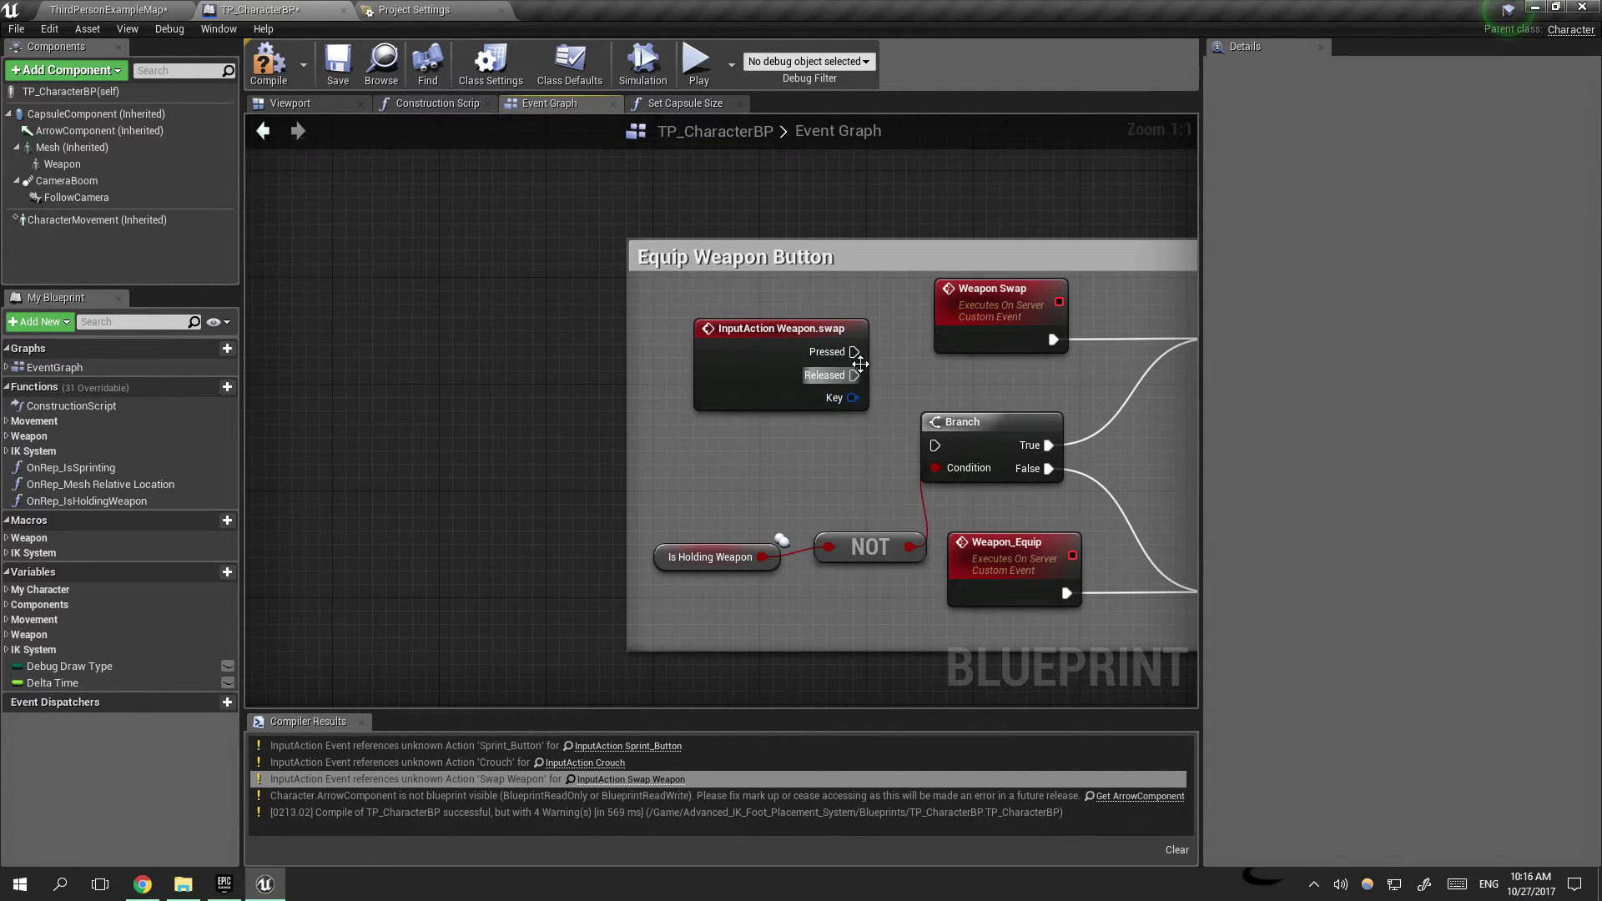
drag(854, 351, 933, 443)
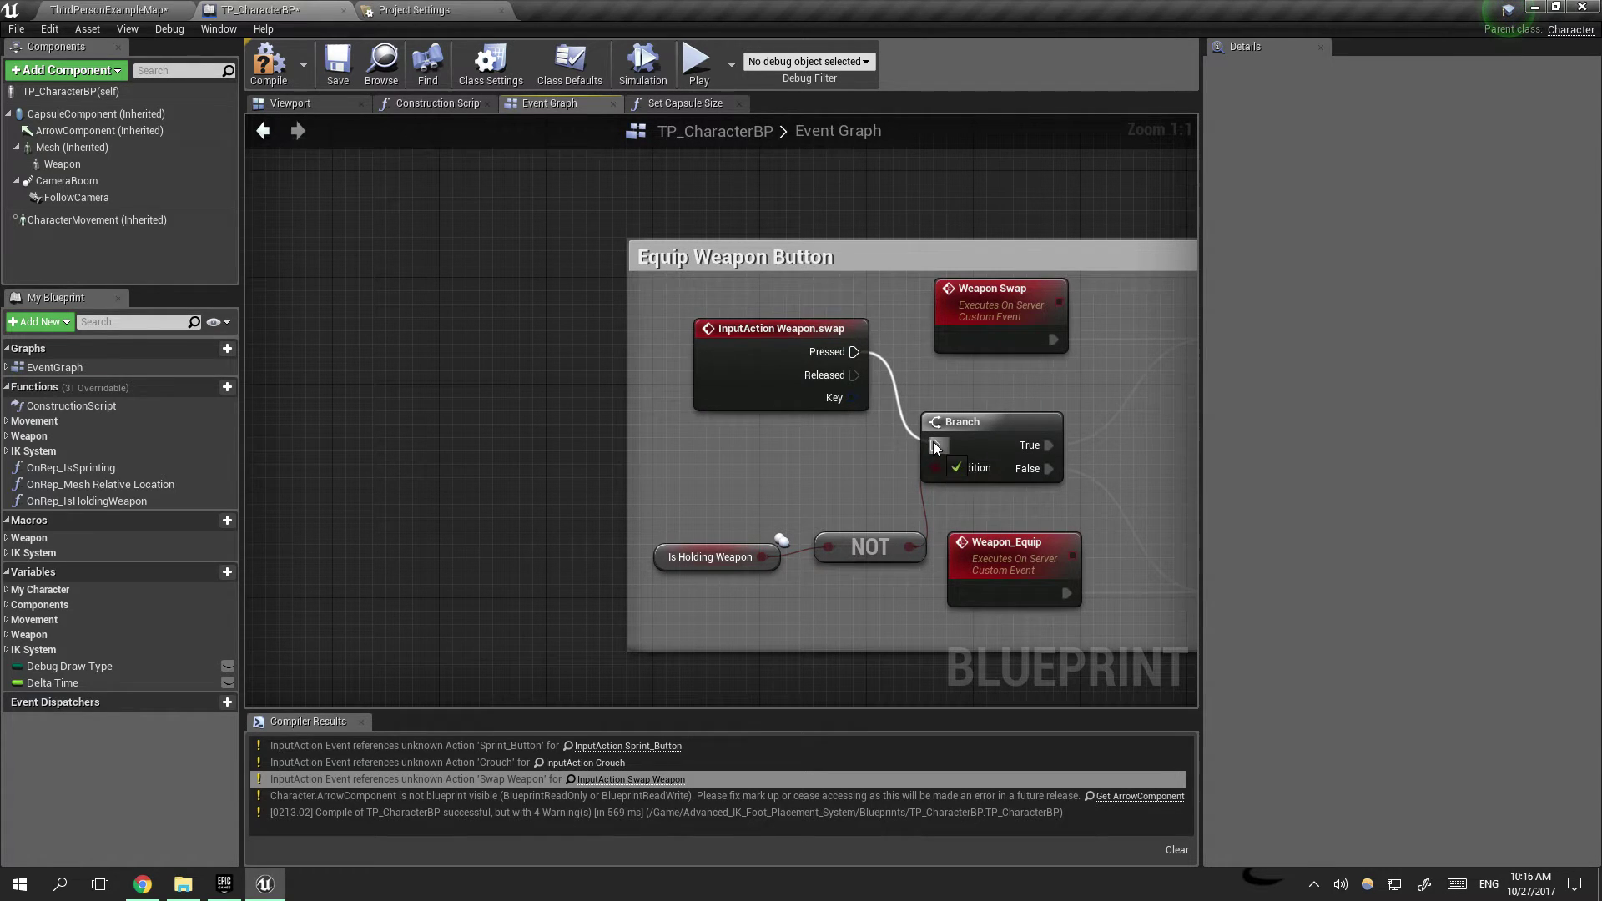
drag(775, 329, 762, 422)
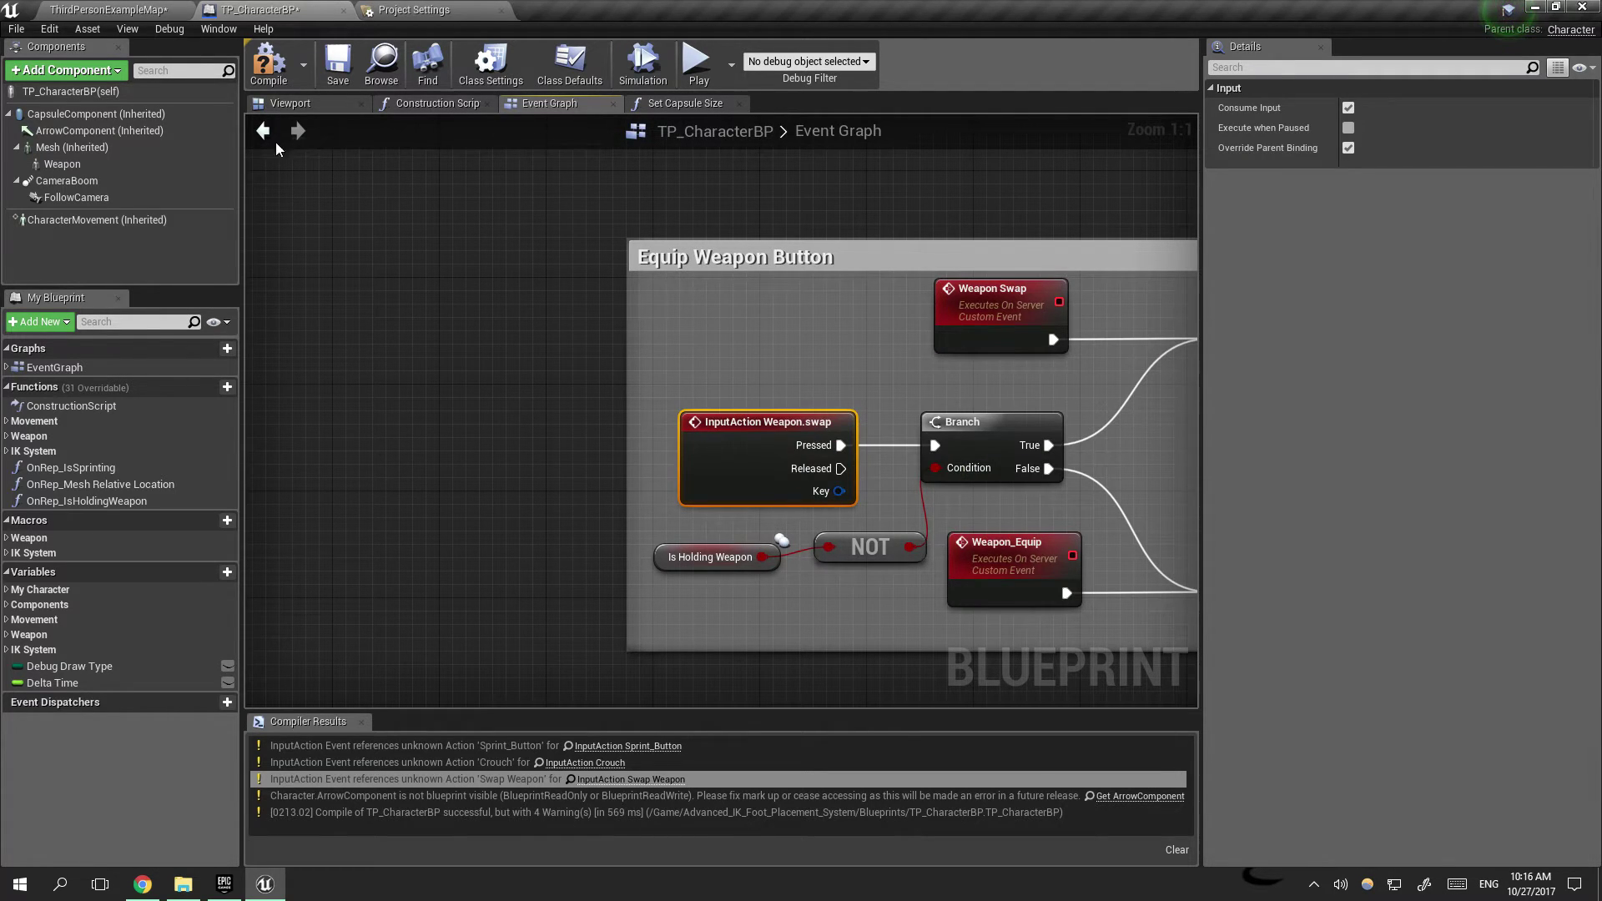
click(269, 67)
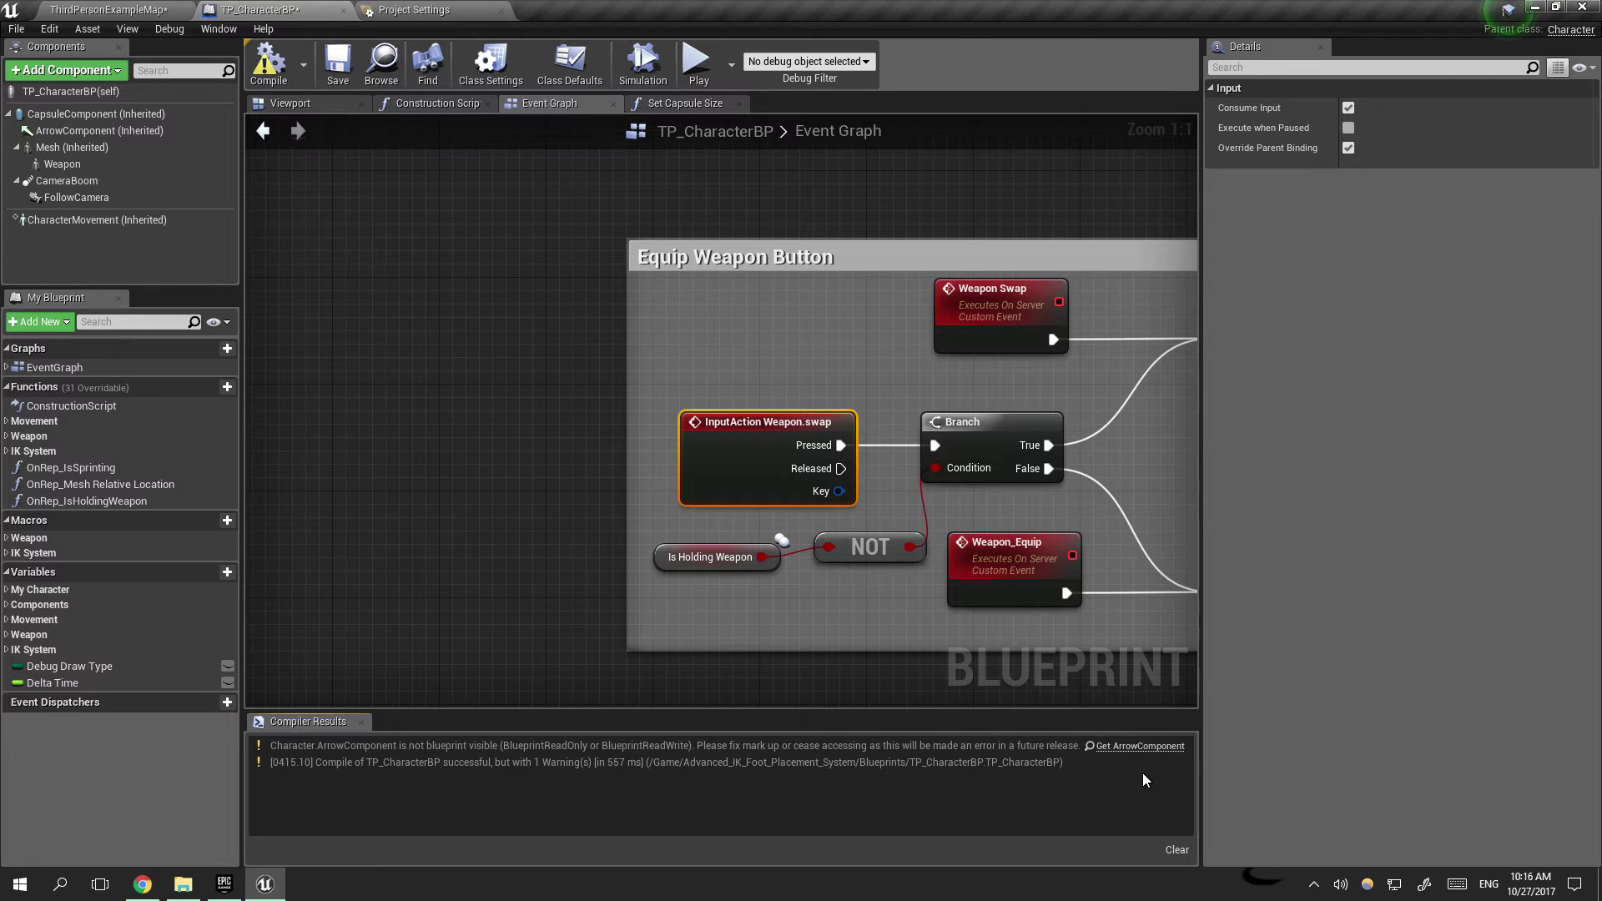
Step: Add an Arrow component to the character and recompile the blueprint
click(321, 104)
click(67, 70)
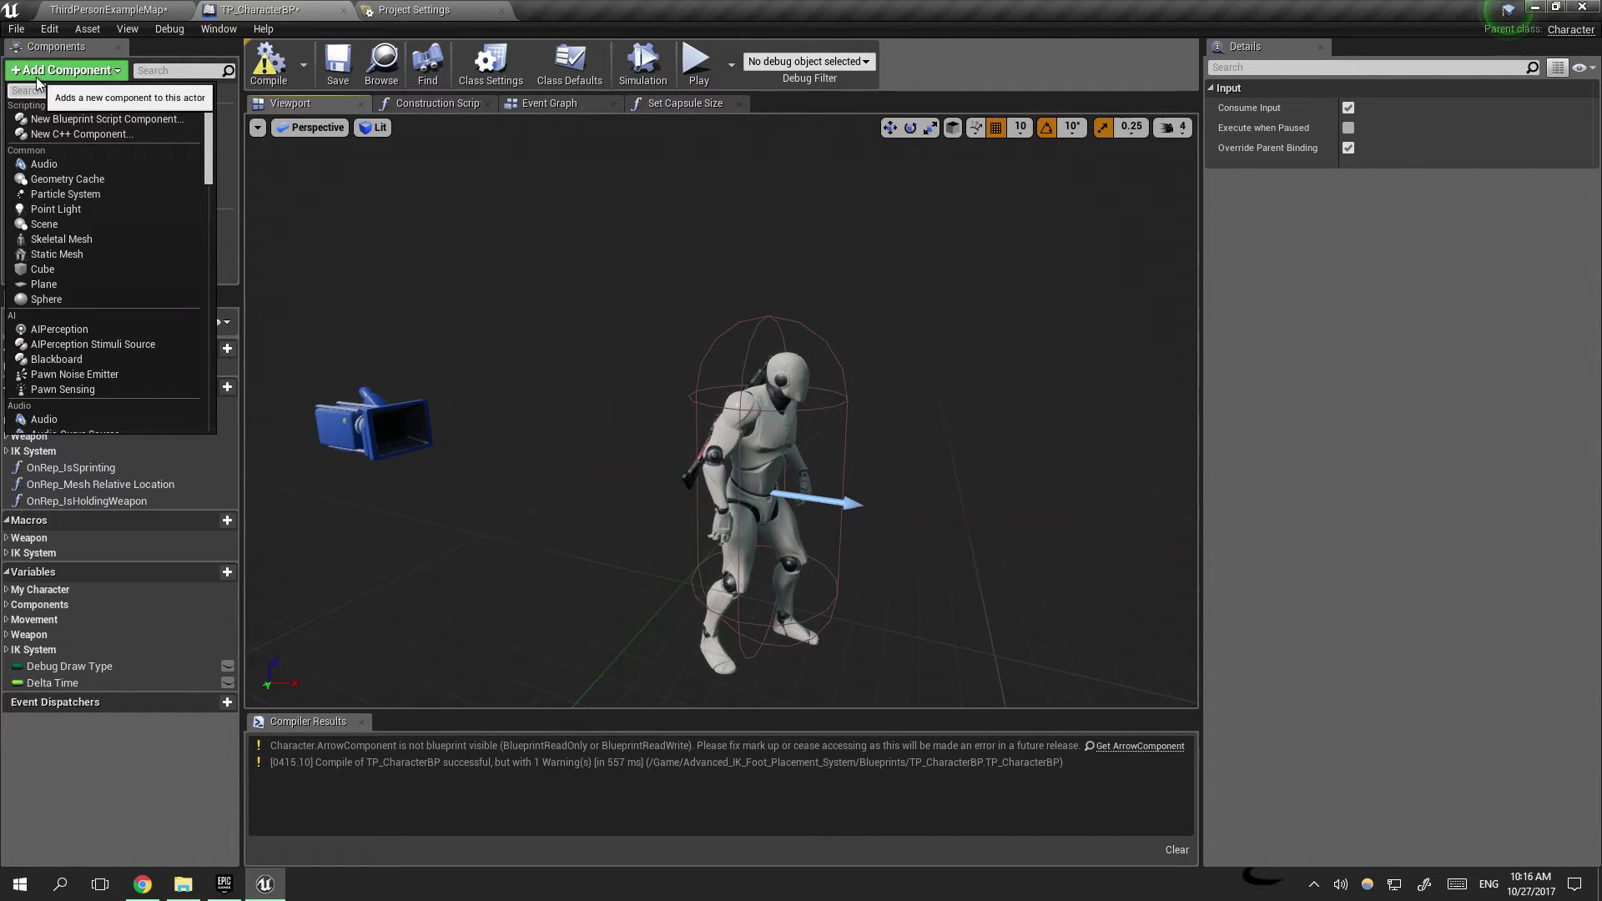
text(arrow)
click(64, 122)
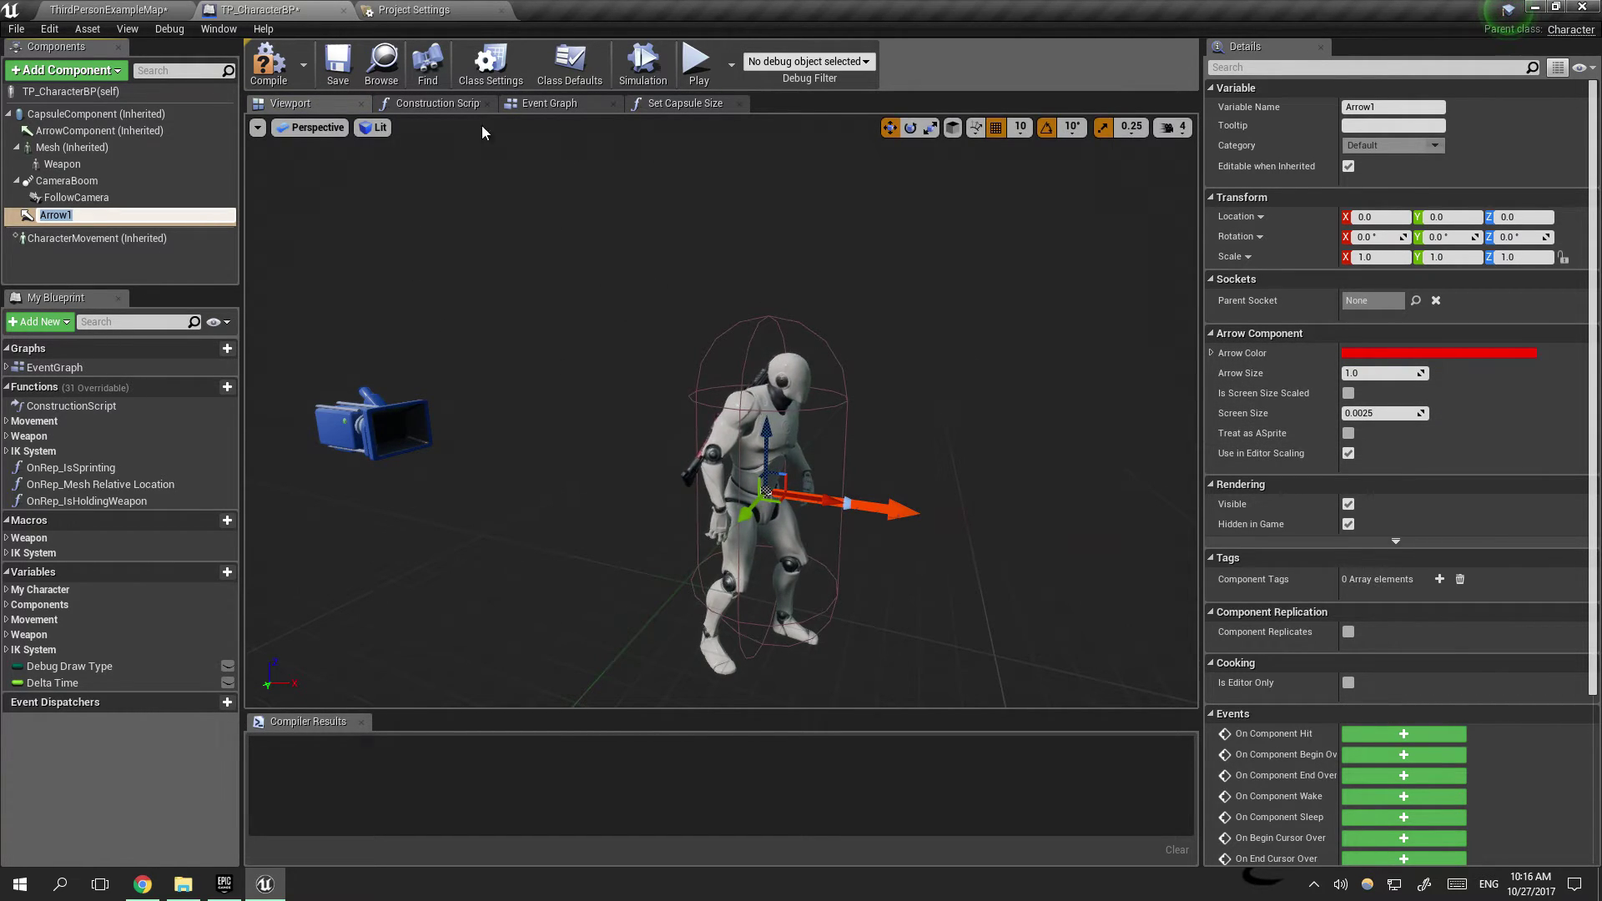
click(538, 103)
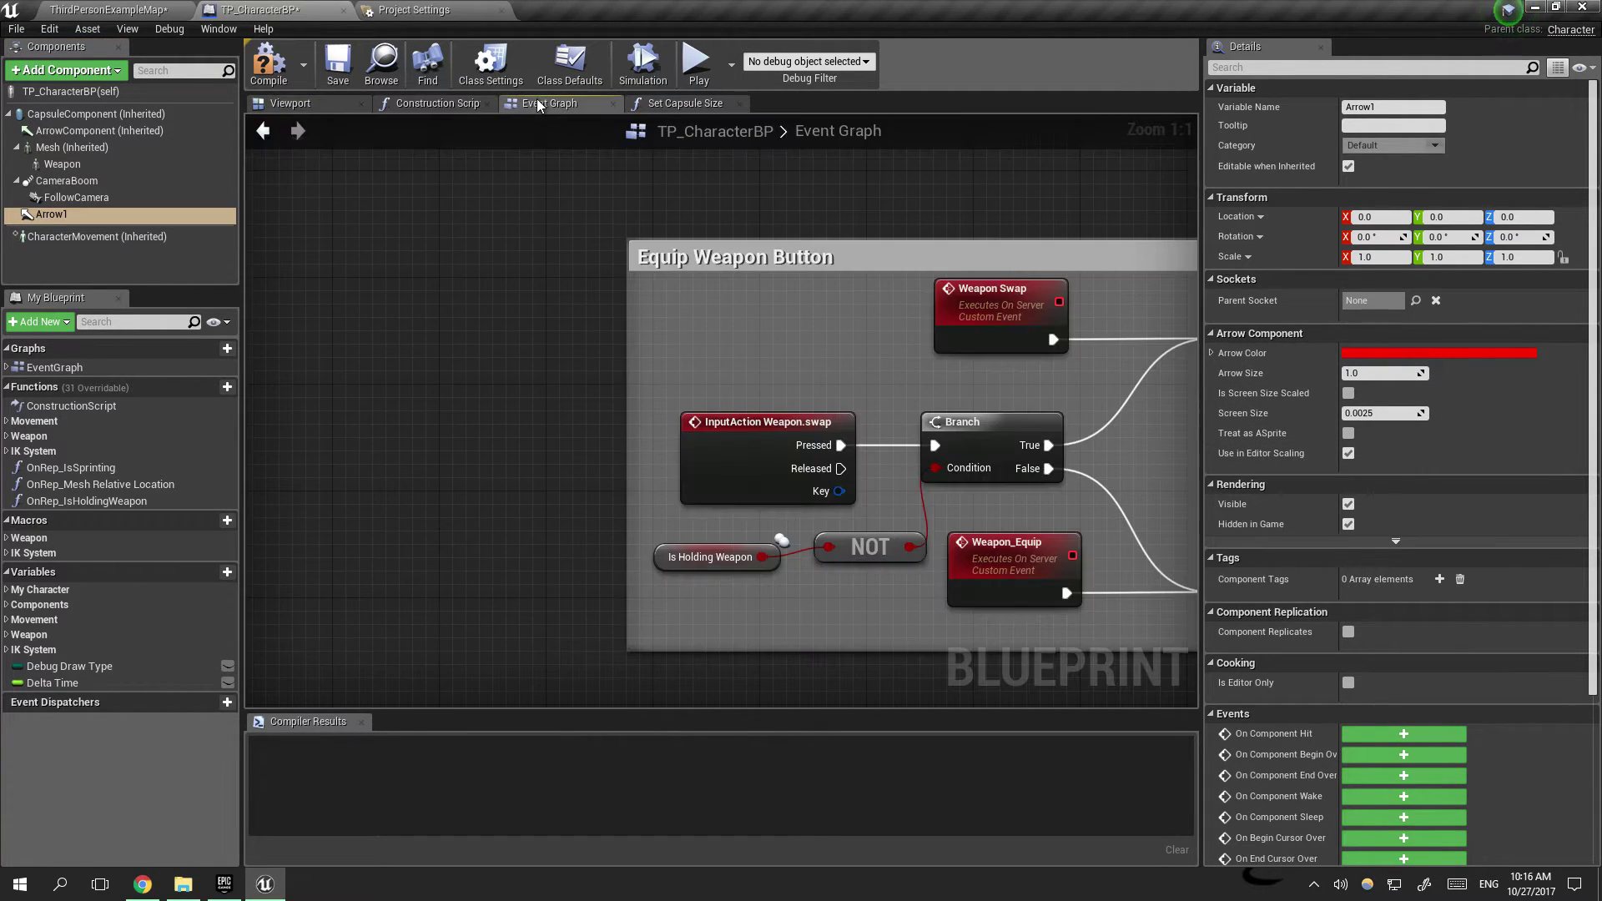
click(266, 84)
Step: In Set Capsule Size, swap the old Arrow Component node for an Arrow 1 getter
click(1152, 749)
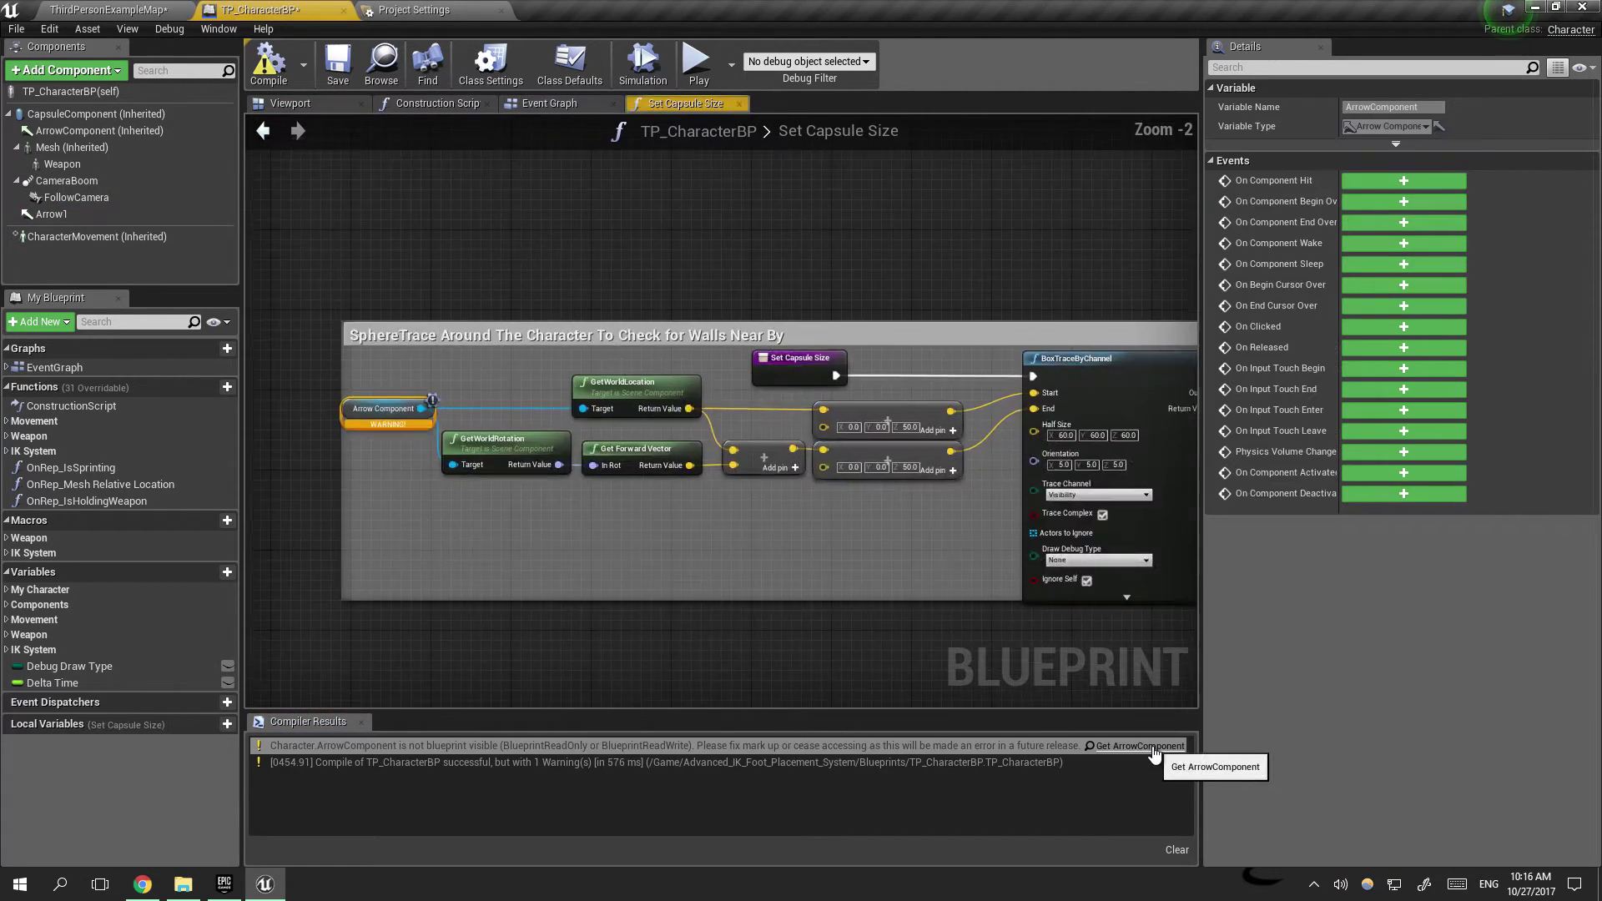
drag(52, 213, 751, 351)
ctrl+drag(827, 424, 847, 358)
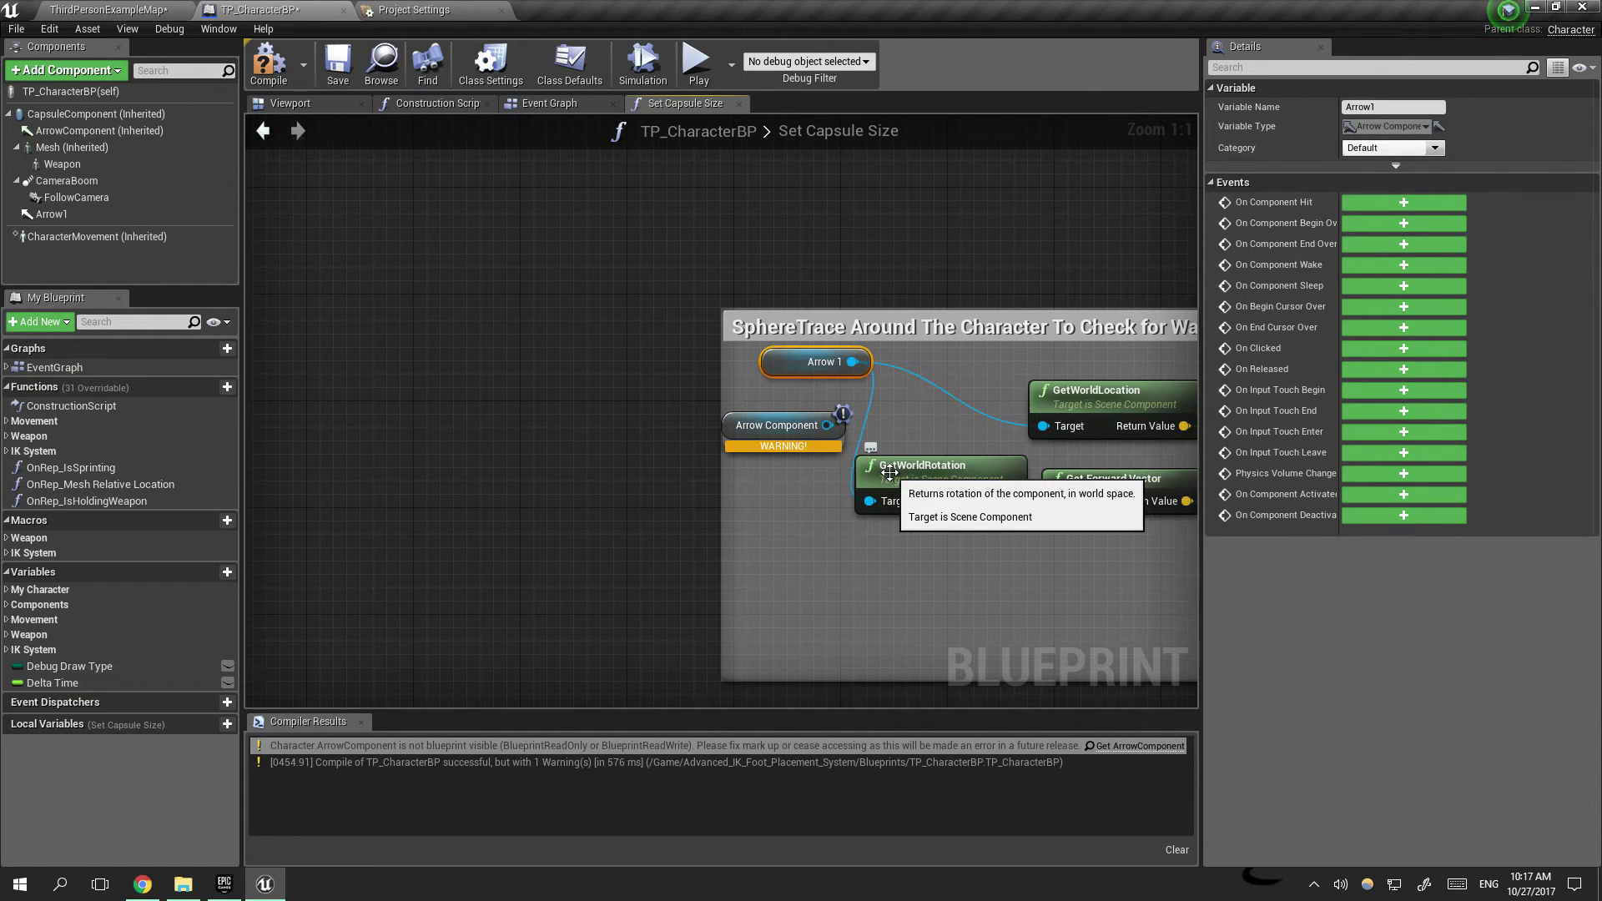
click(736, 427)
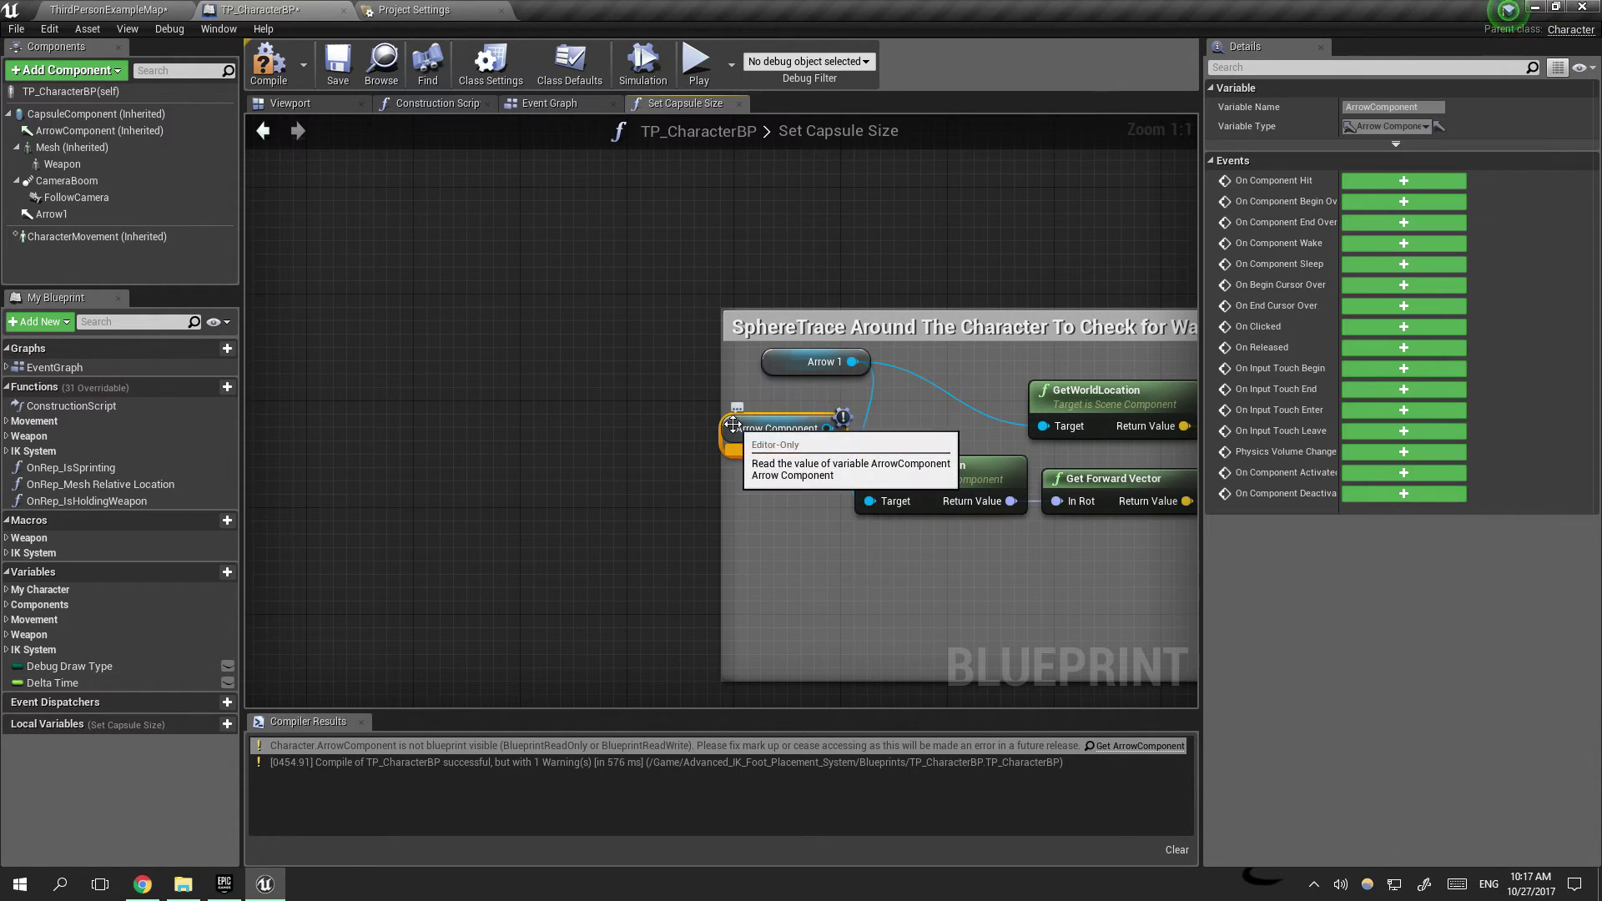
key(Delete)
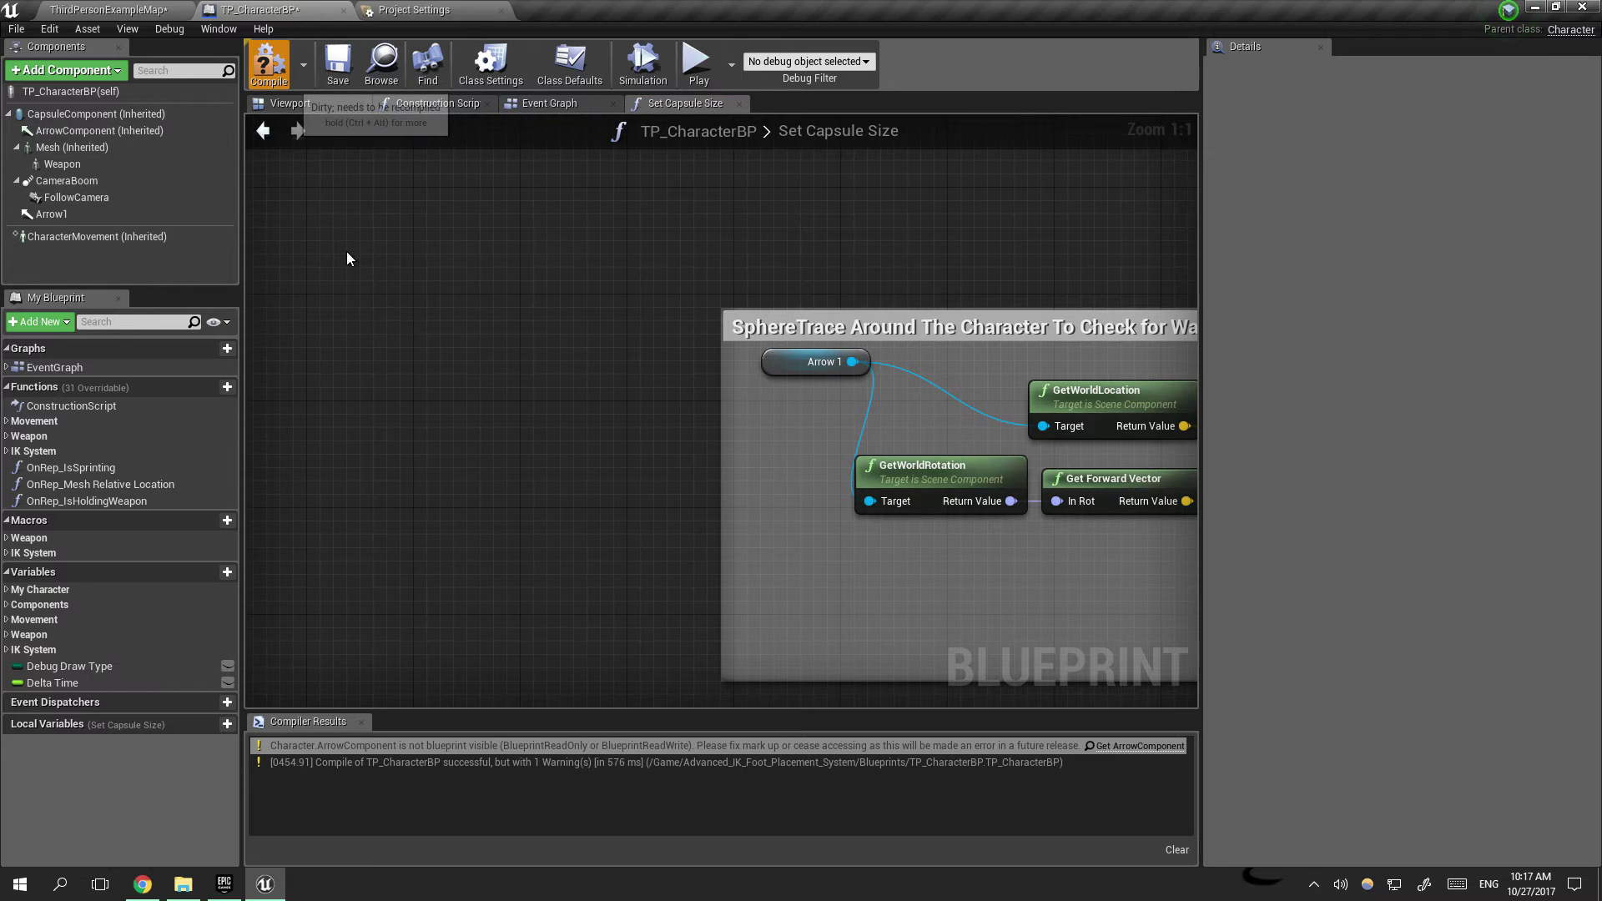
click(795, 367)
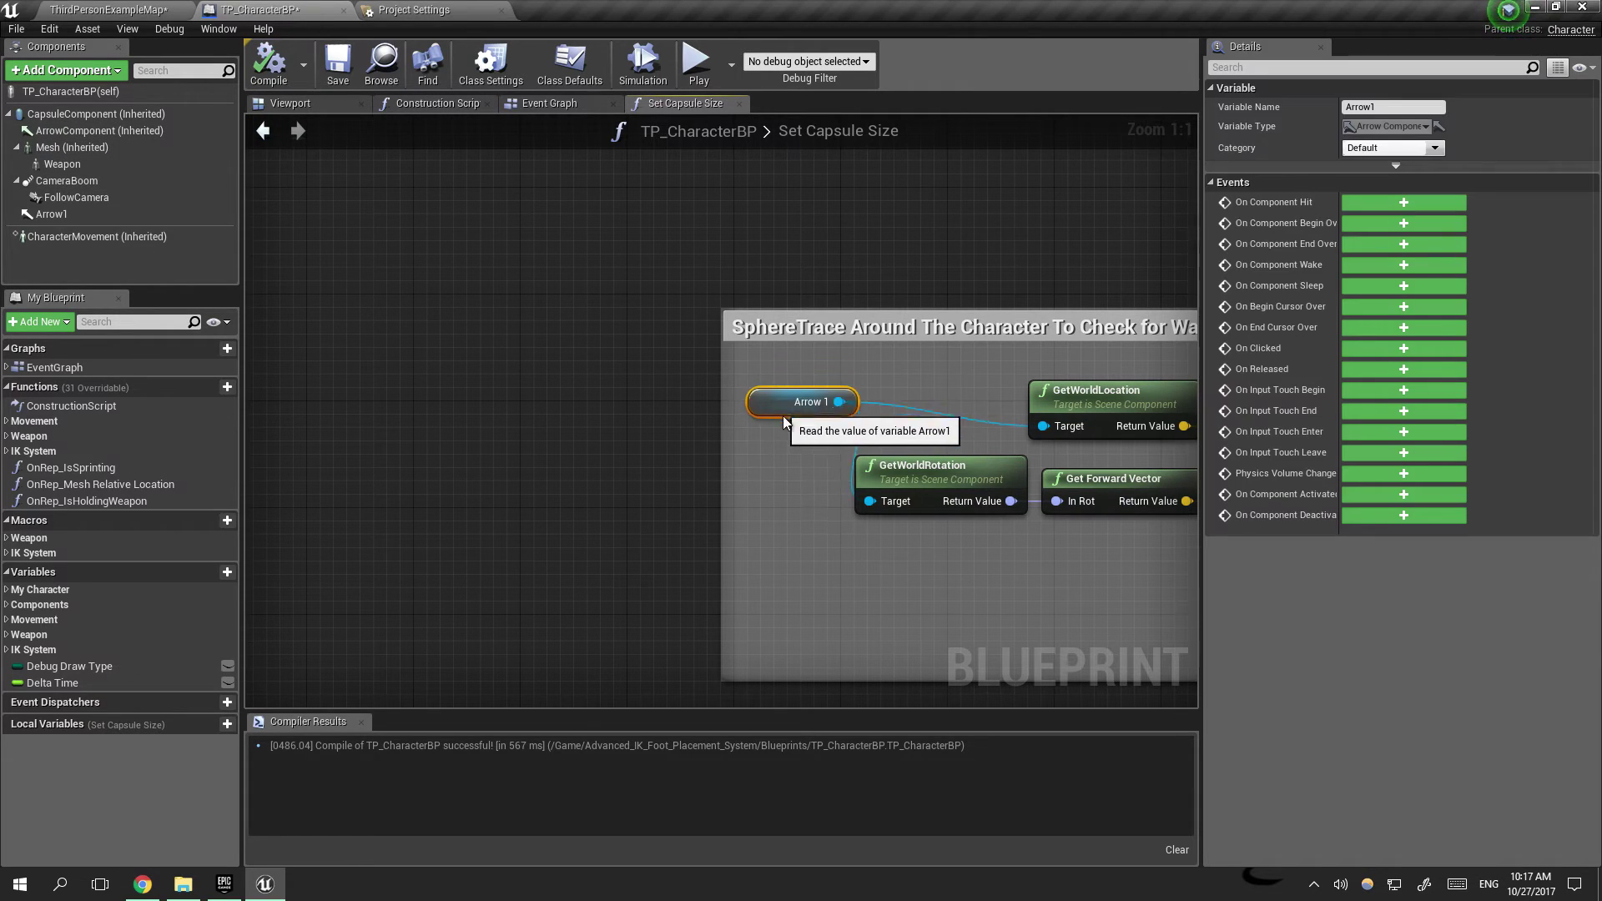
Step: Open Demo_Room_Map from Demo_Room > Map, saving modified files, and start Play
click(104, 10)
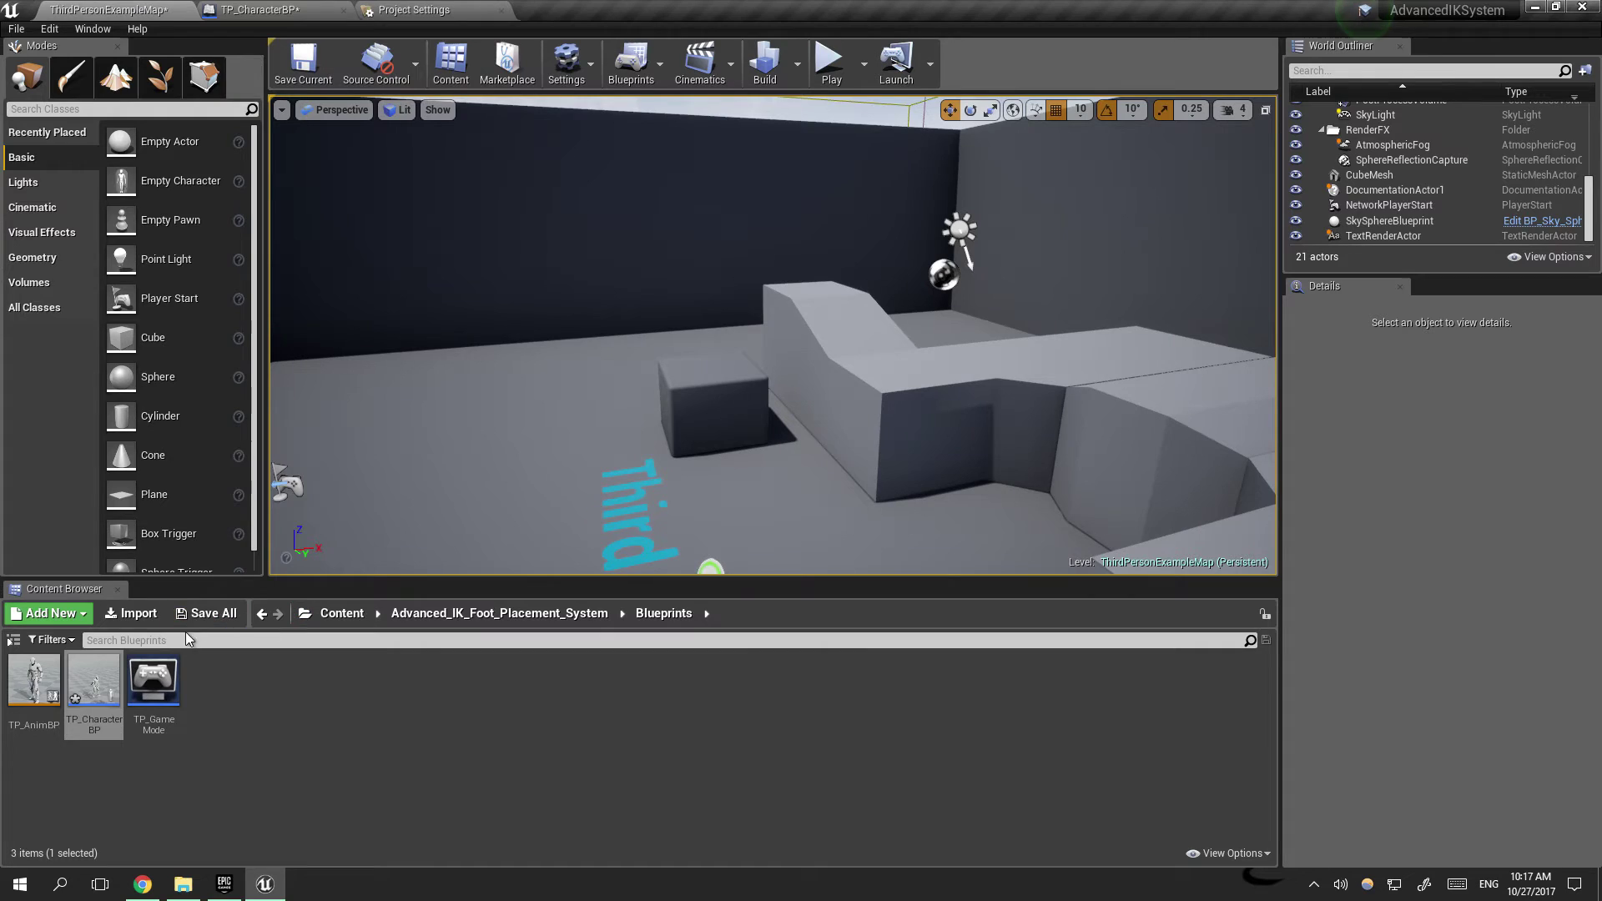
click(533, 615)
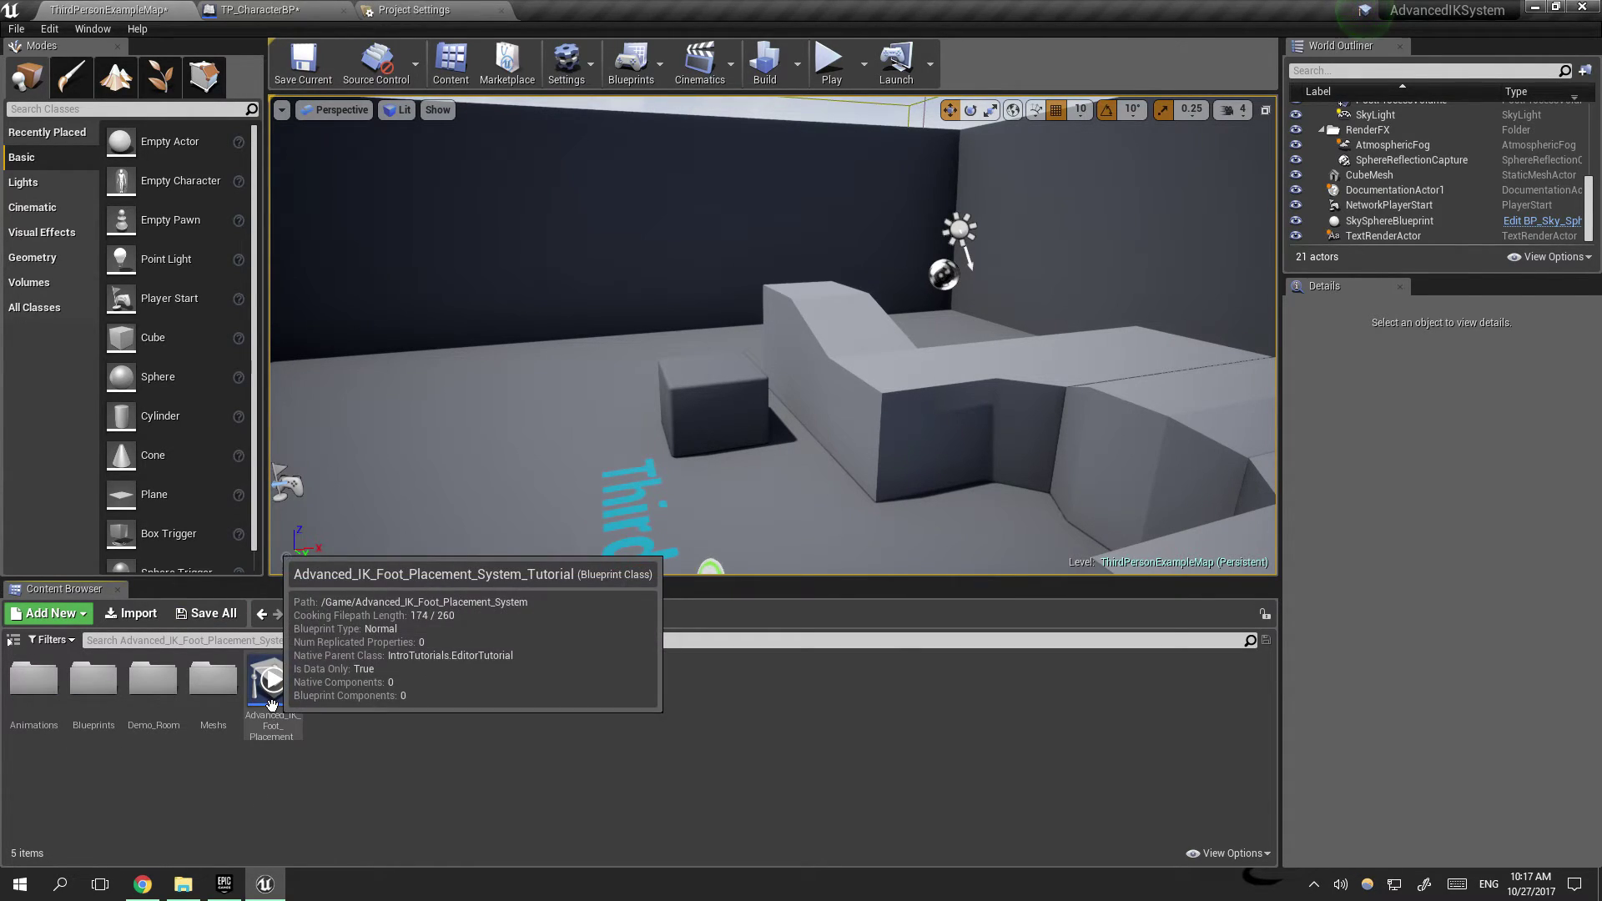
double_click(154, 692)
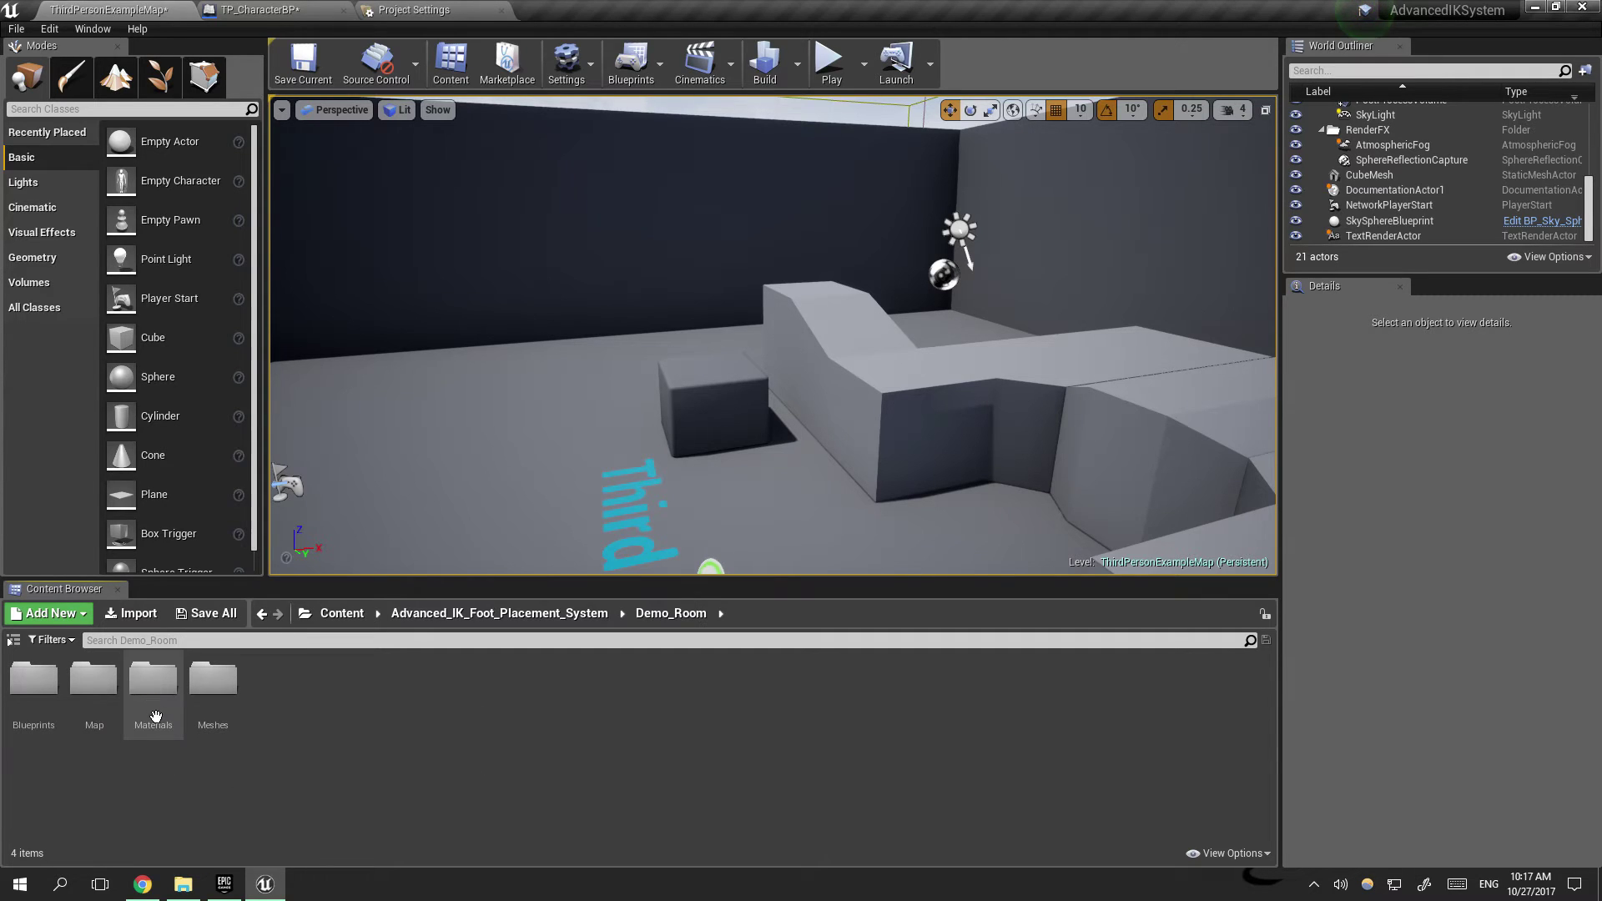
double_click(94, 684)
double_click(33, 689)
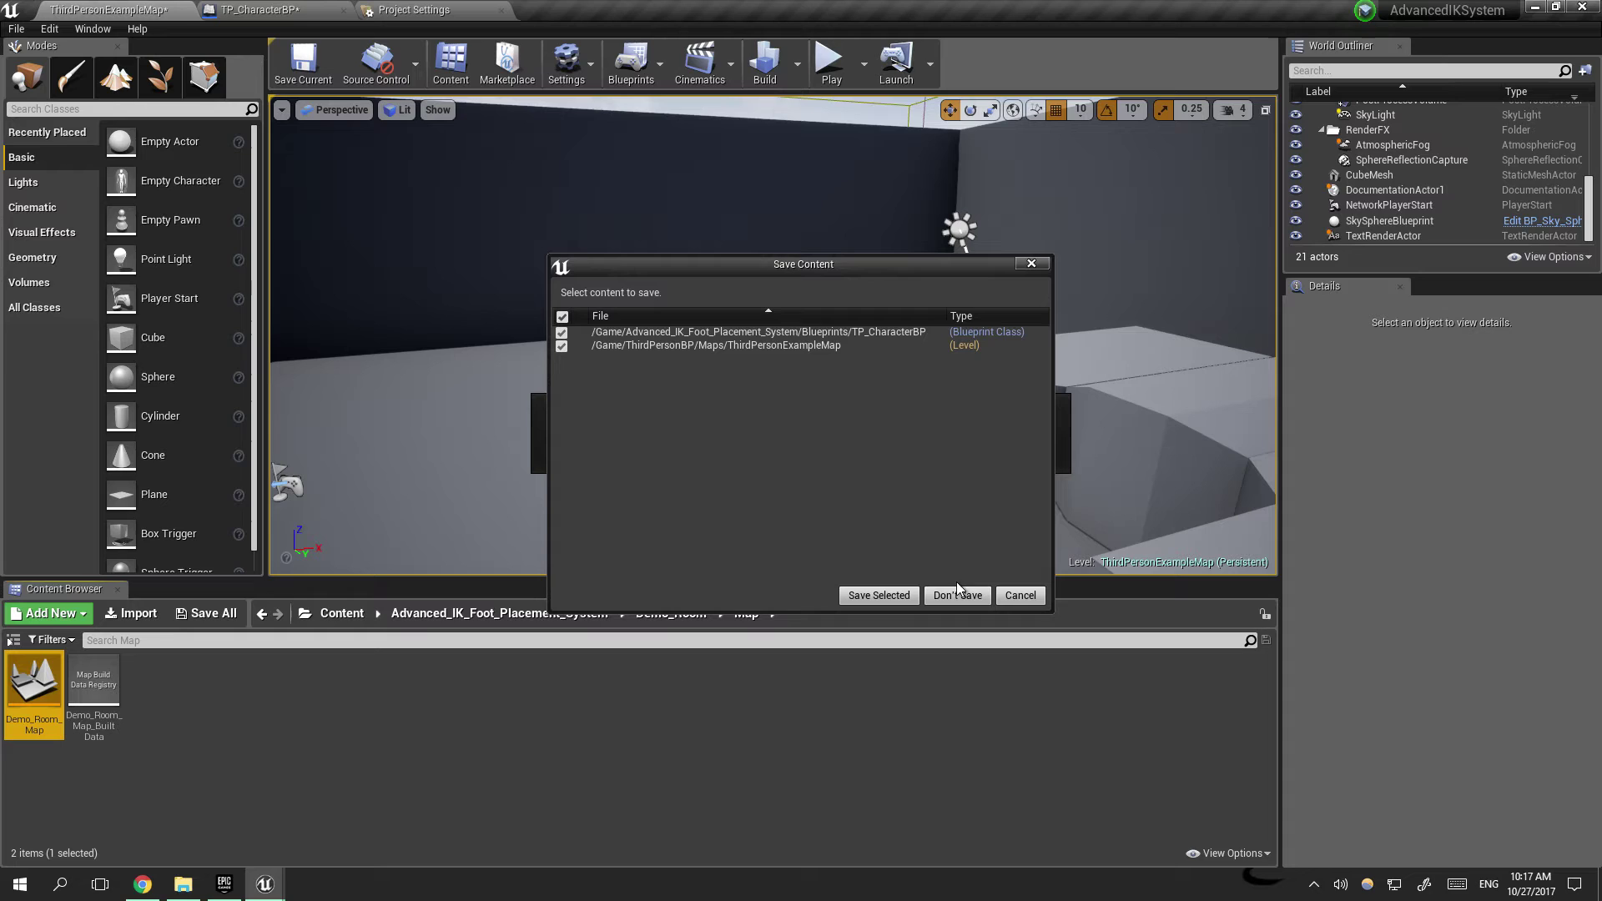
click(884, 594)
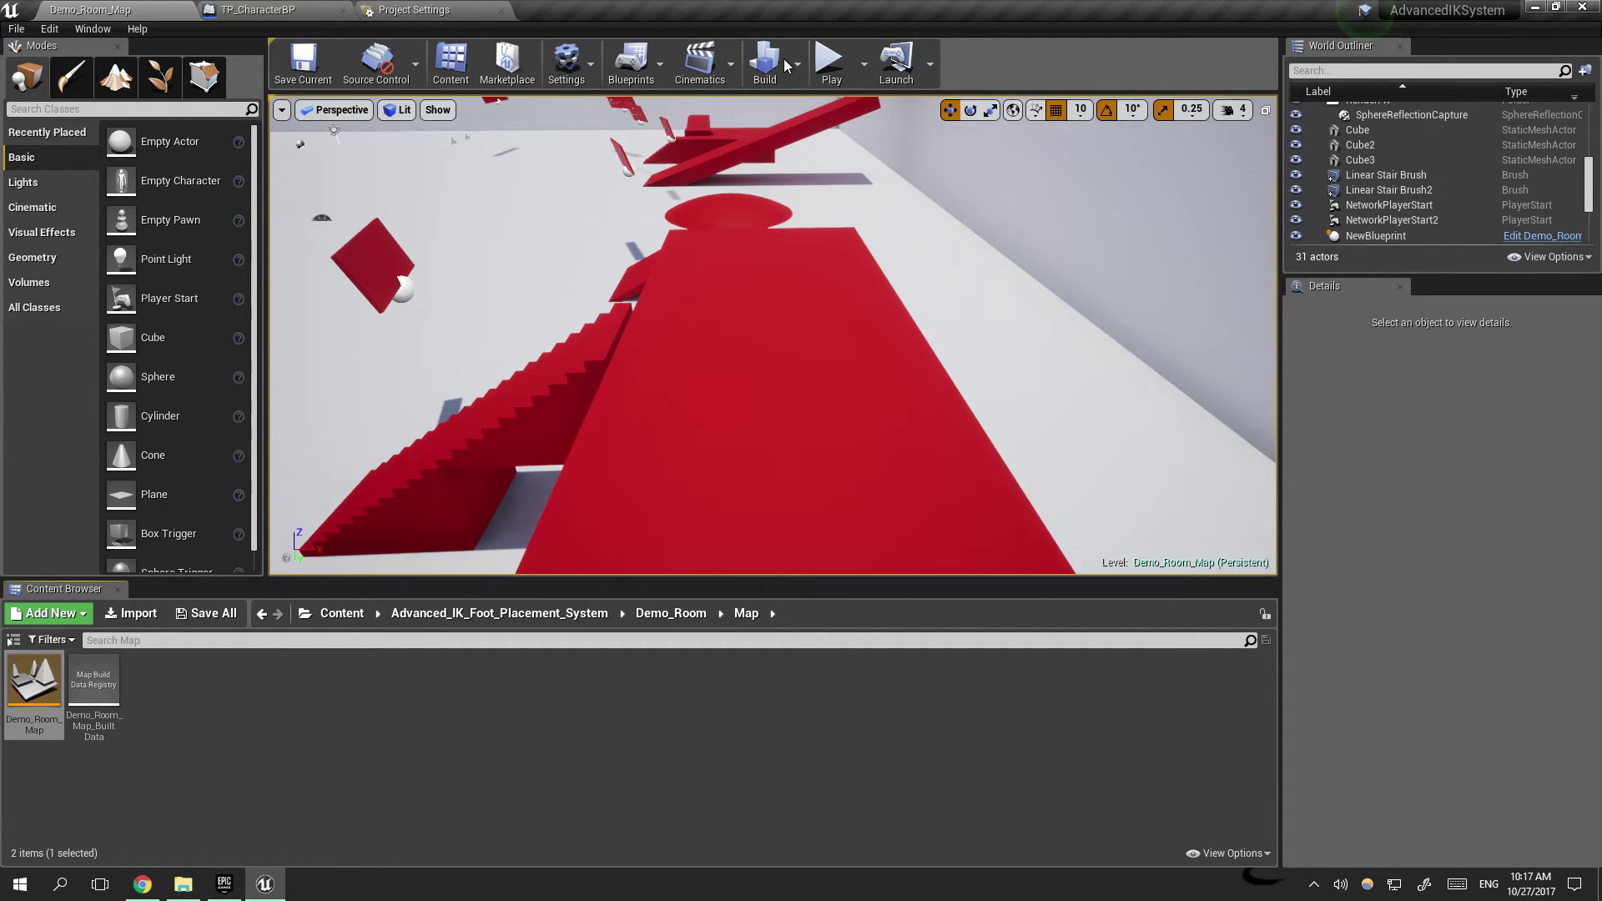
click(830, 60)
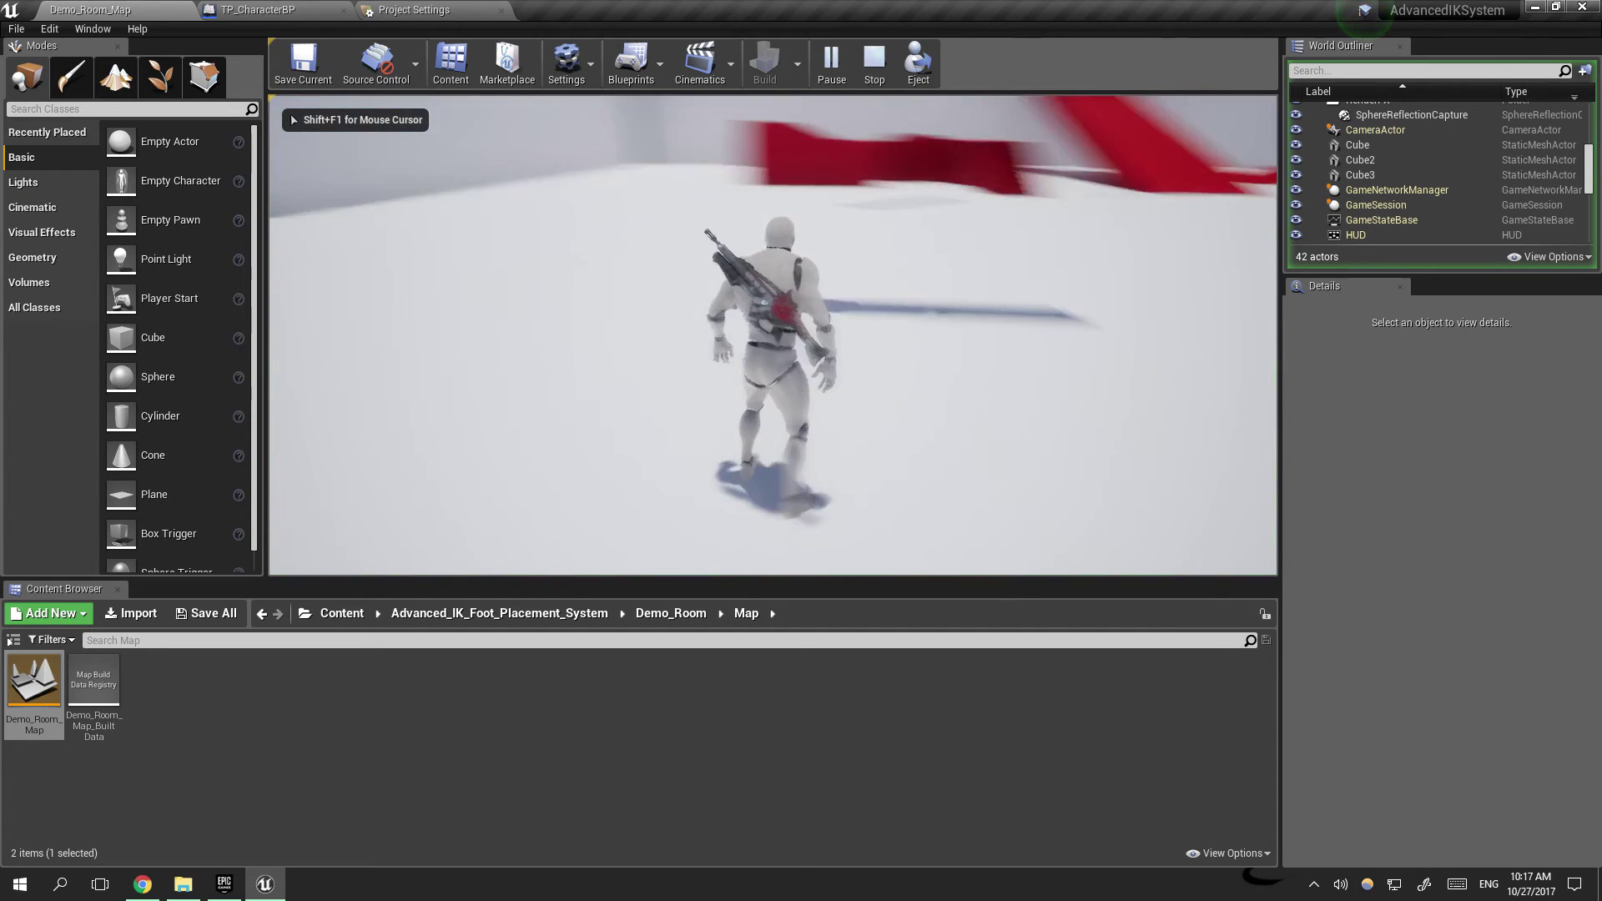
Step: Run the mannequin forward through the demo room toward the red stairs, then stop the session
key(w)
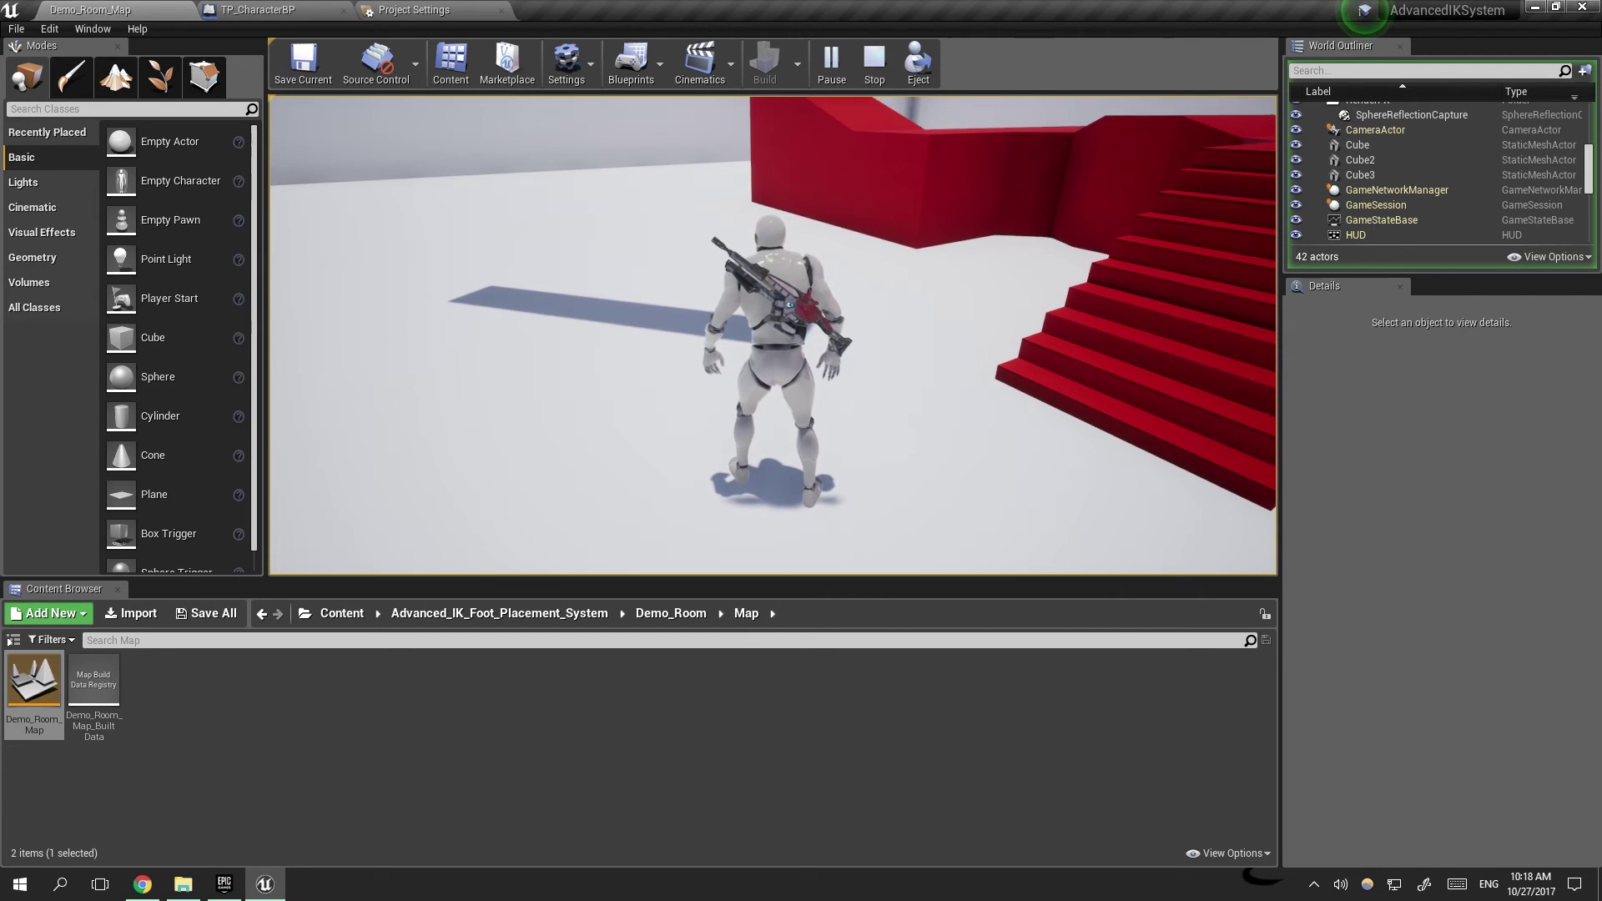
key(Escape)
Step: Open TP_CharacterBP from the Blueprints folder and look over its event graph
click(680, 621)
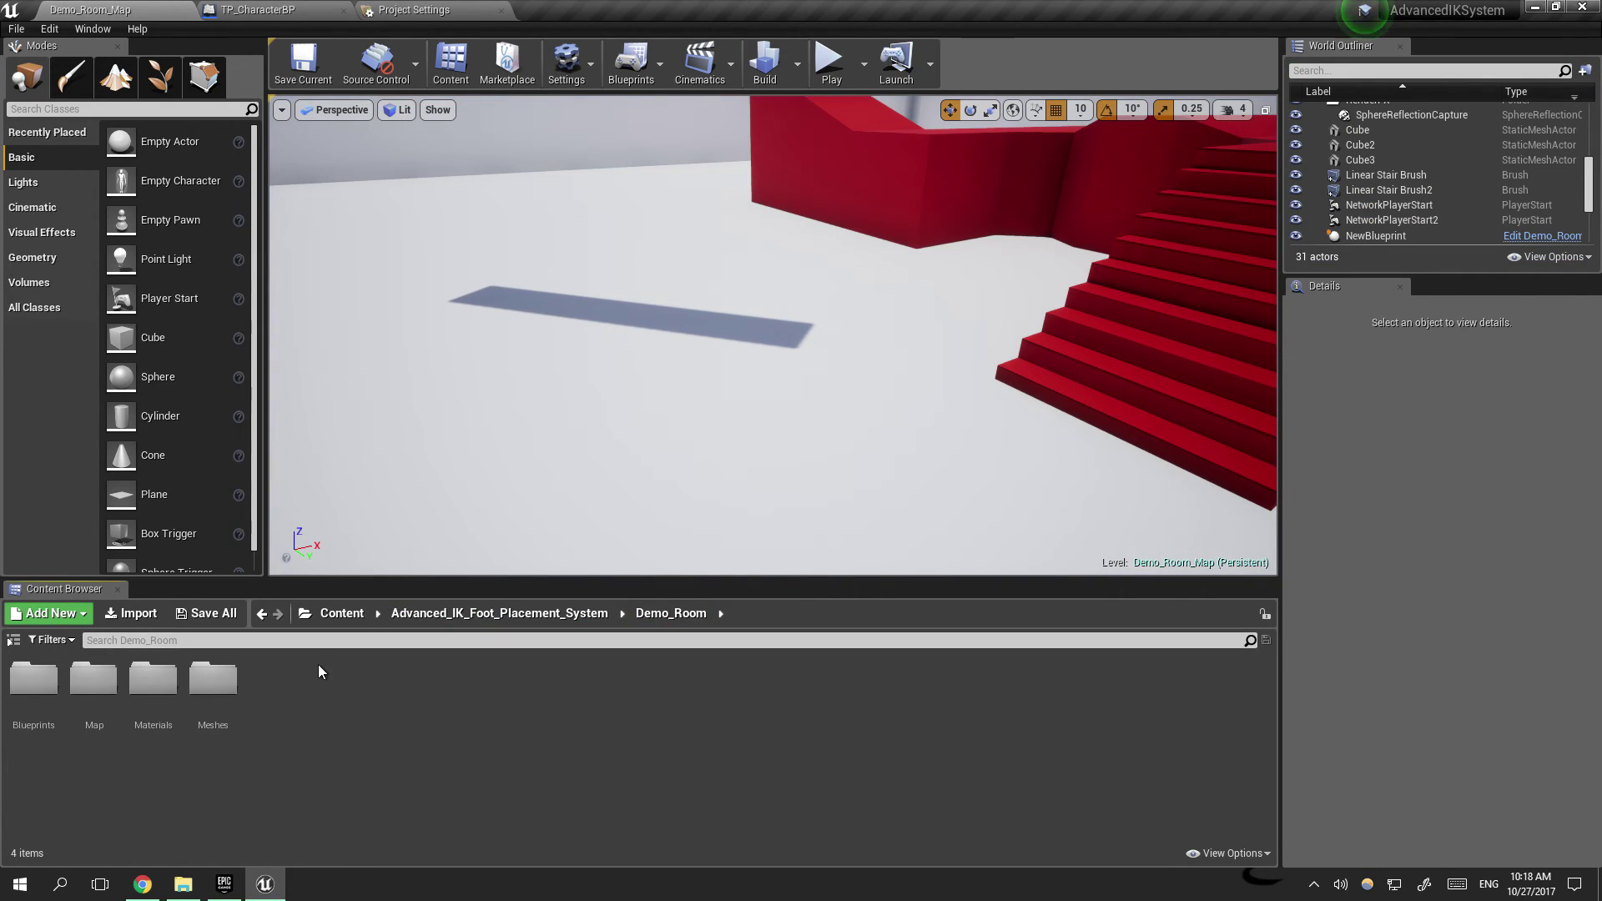
click(554, 613)
double_click(93, 680)
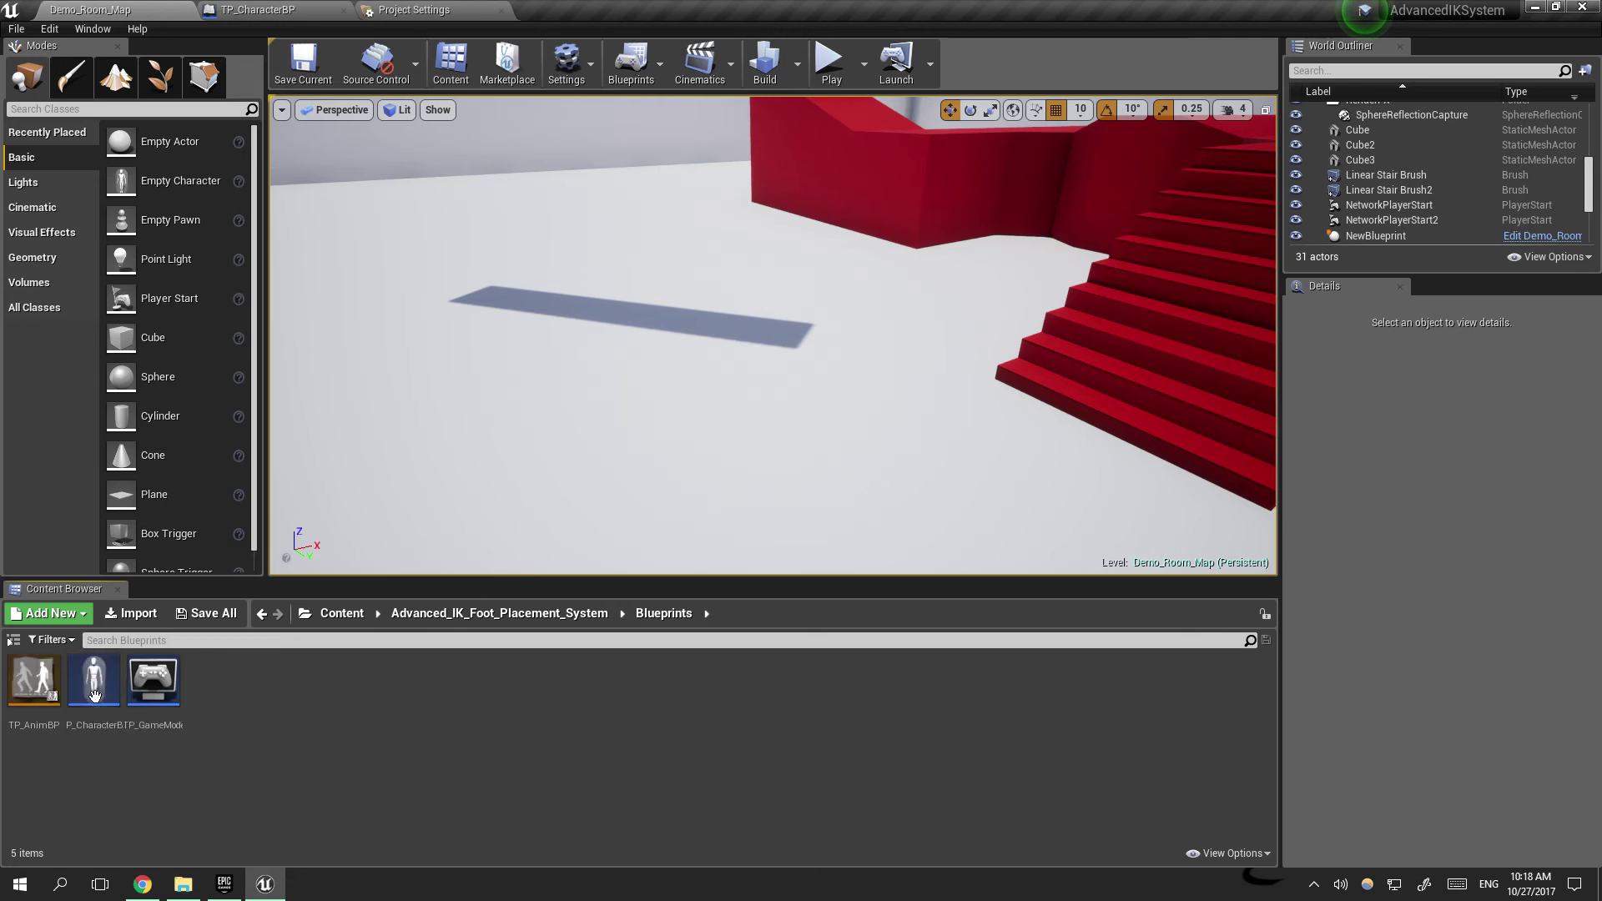
double_click(96, 688)
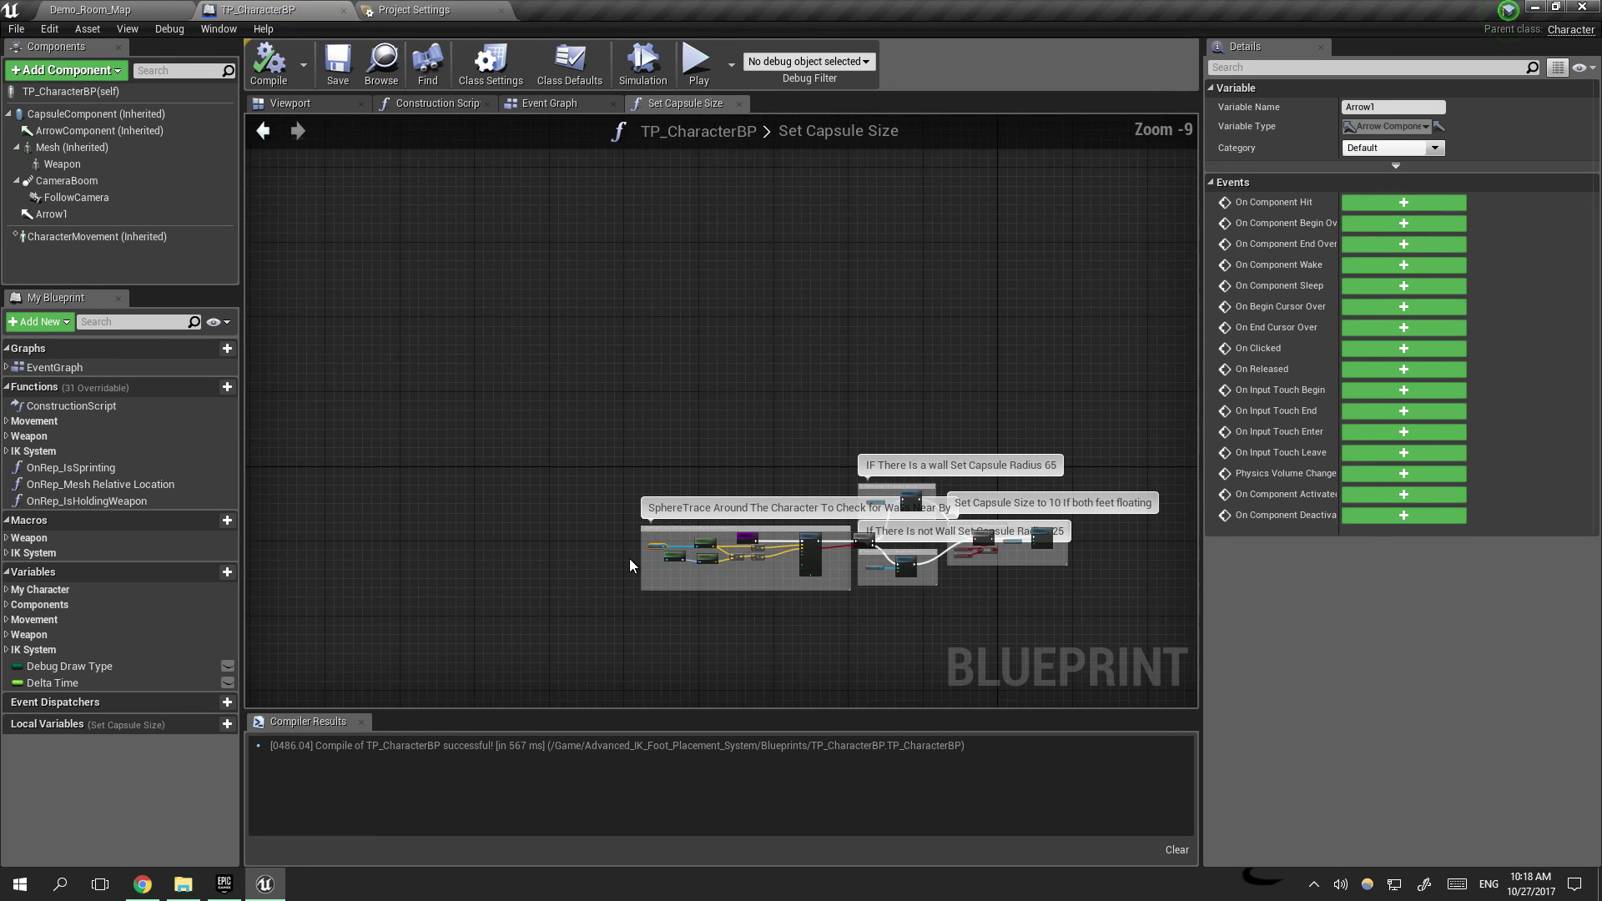
click(549, 103)
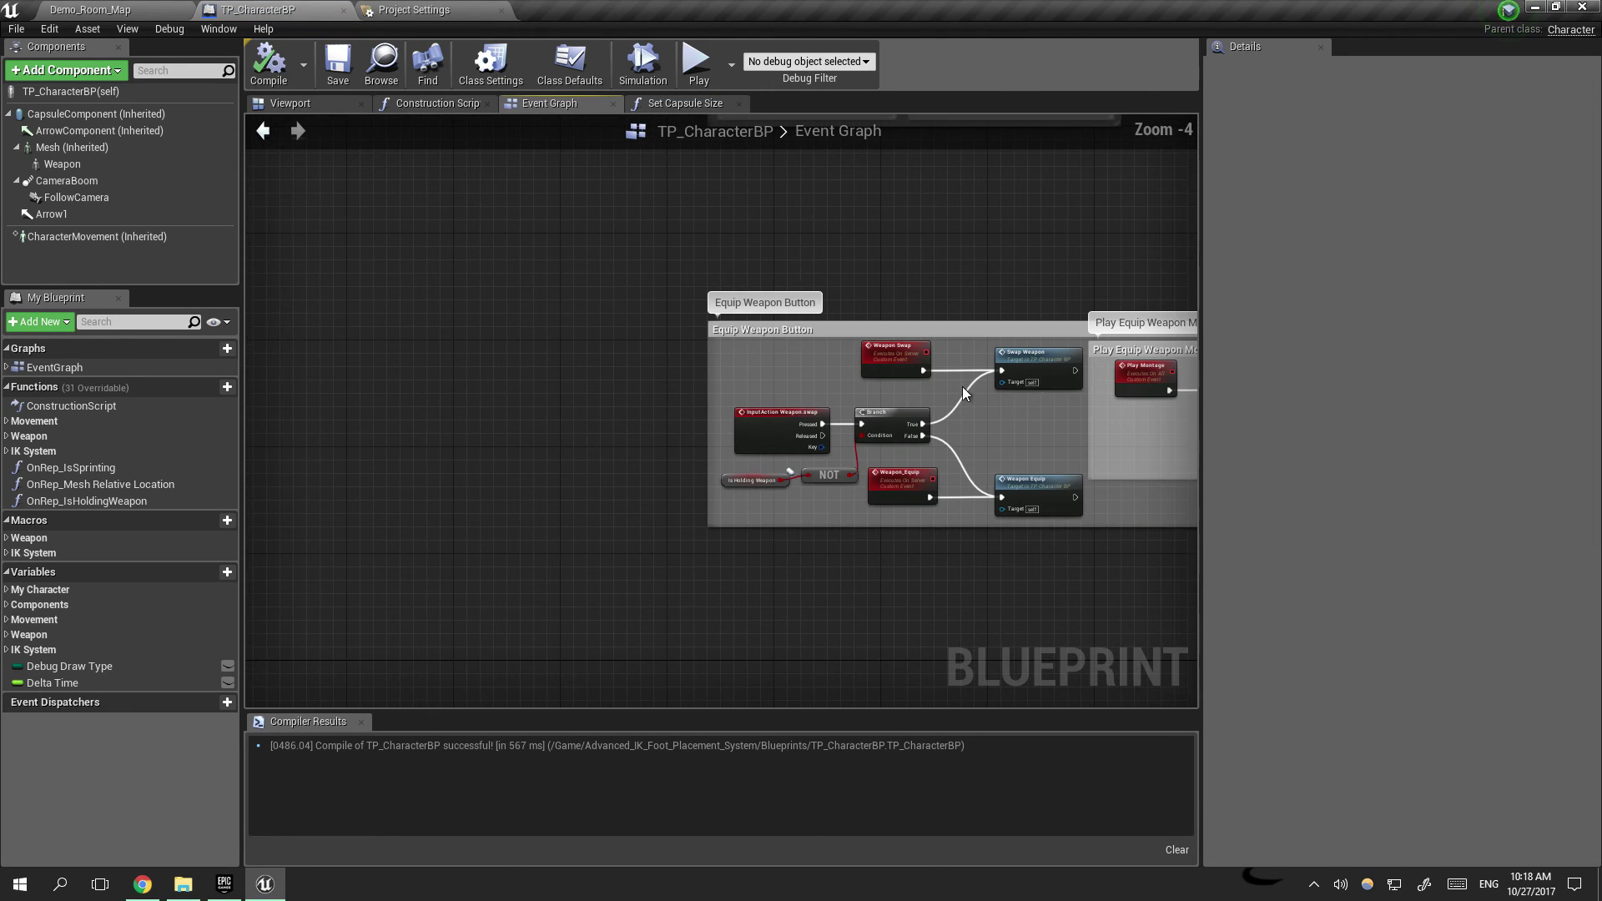
scroll(805, 369, up, 1)
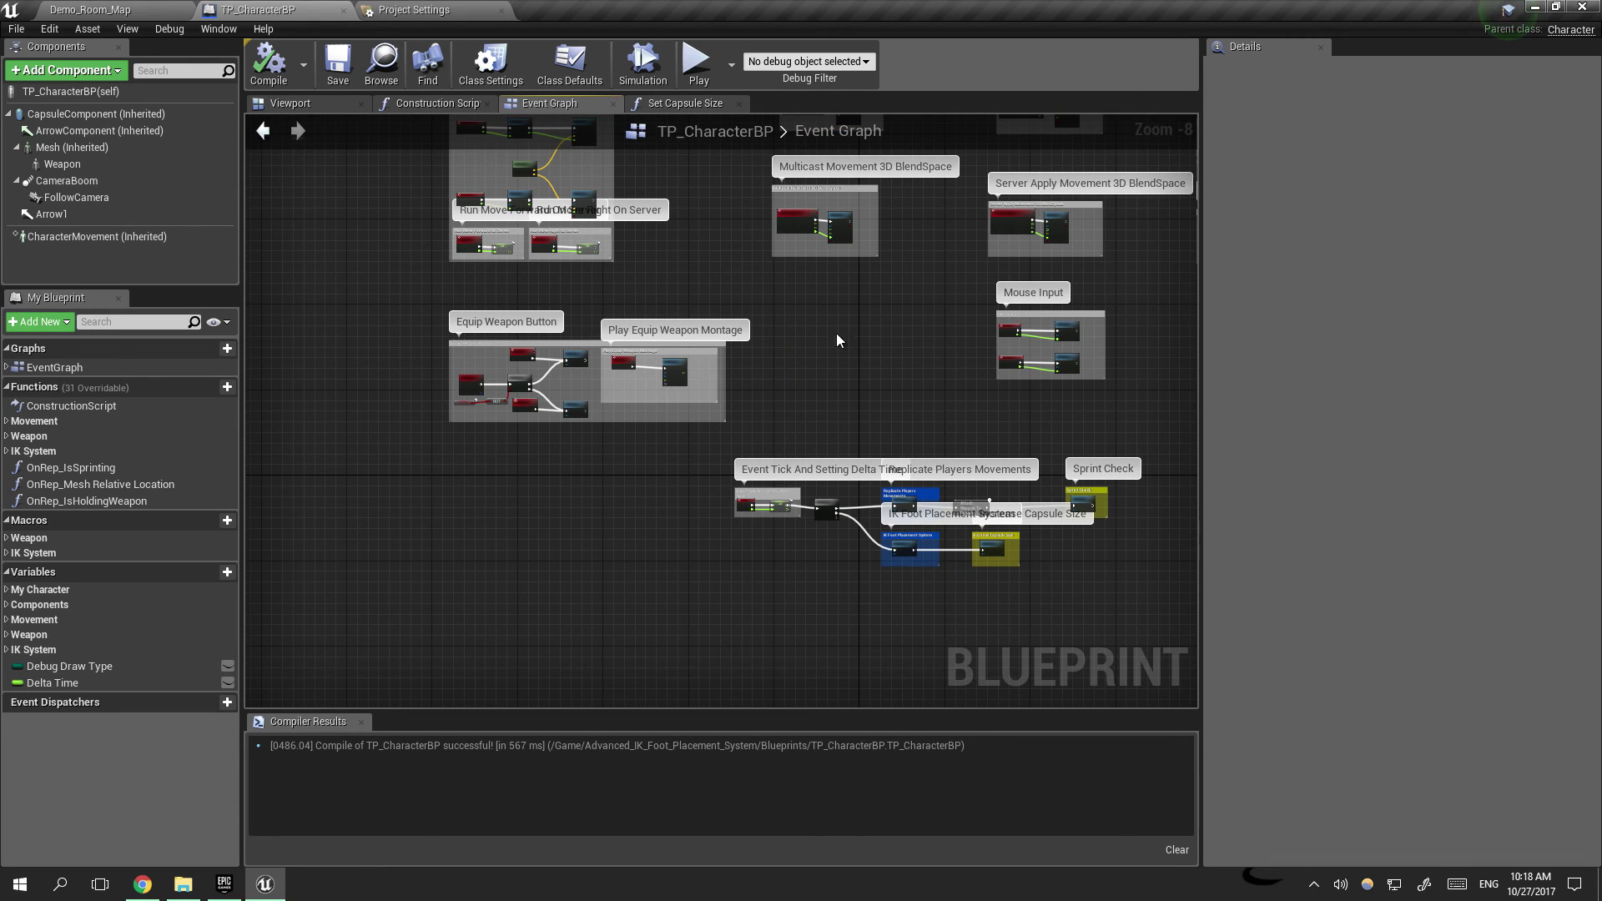
Step: Back in Demo_Room_Map, bring up TP_AnimBP's Retarget Anim Blueprints options
click(98, 9)
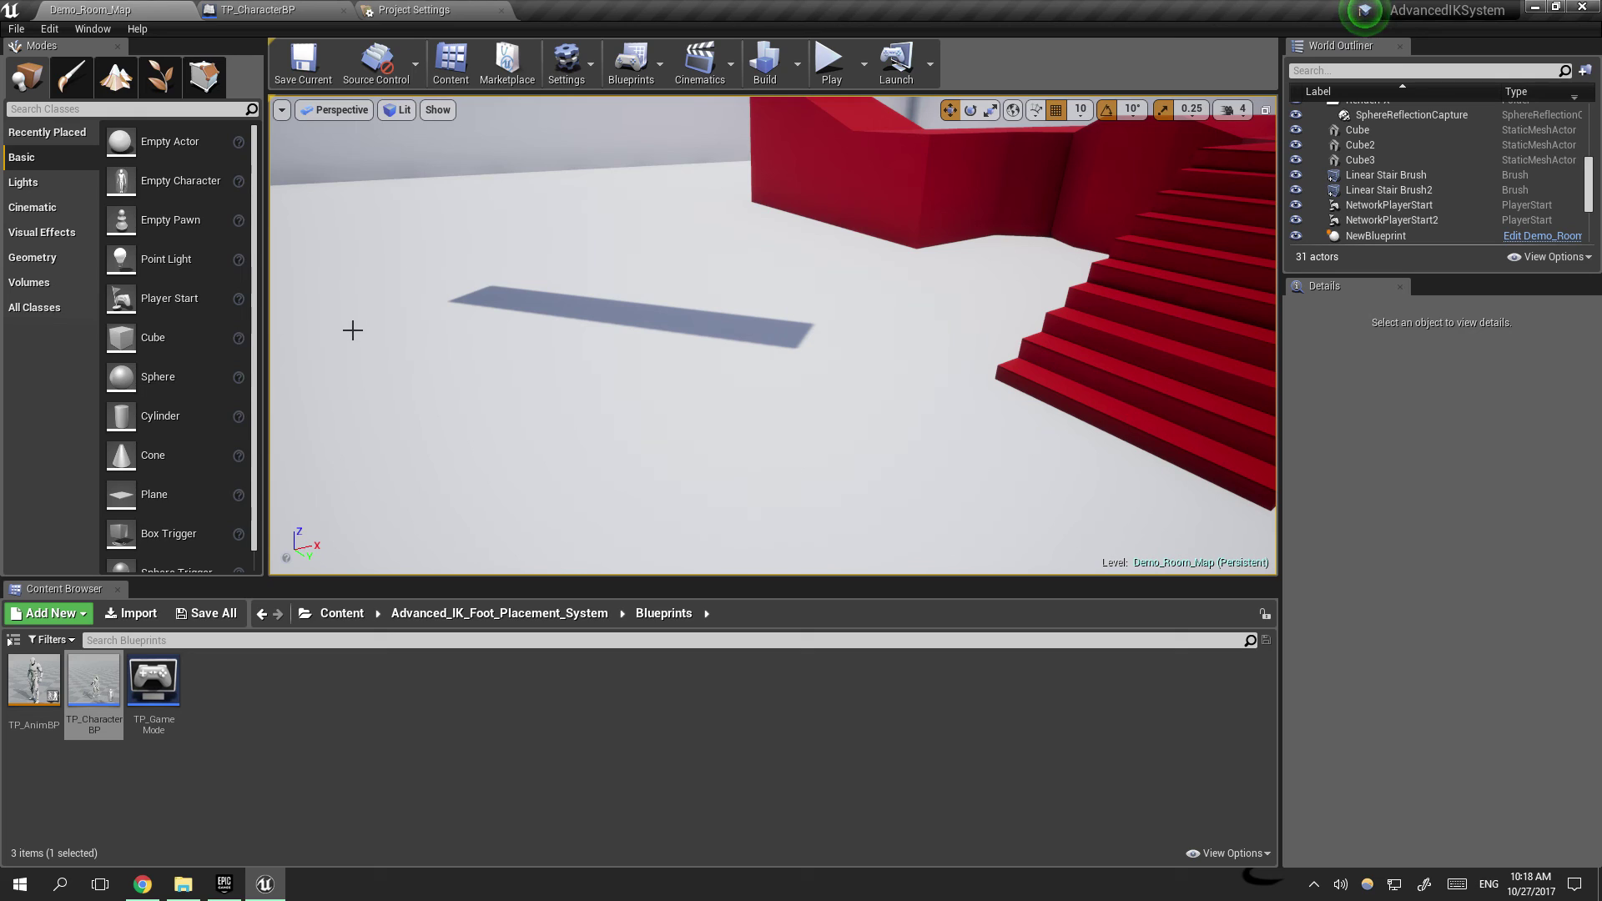
click(34, 680)
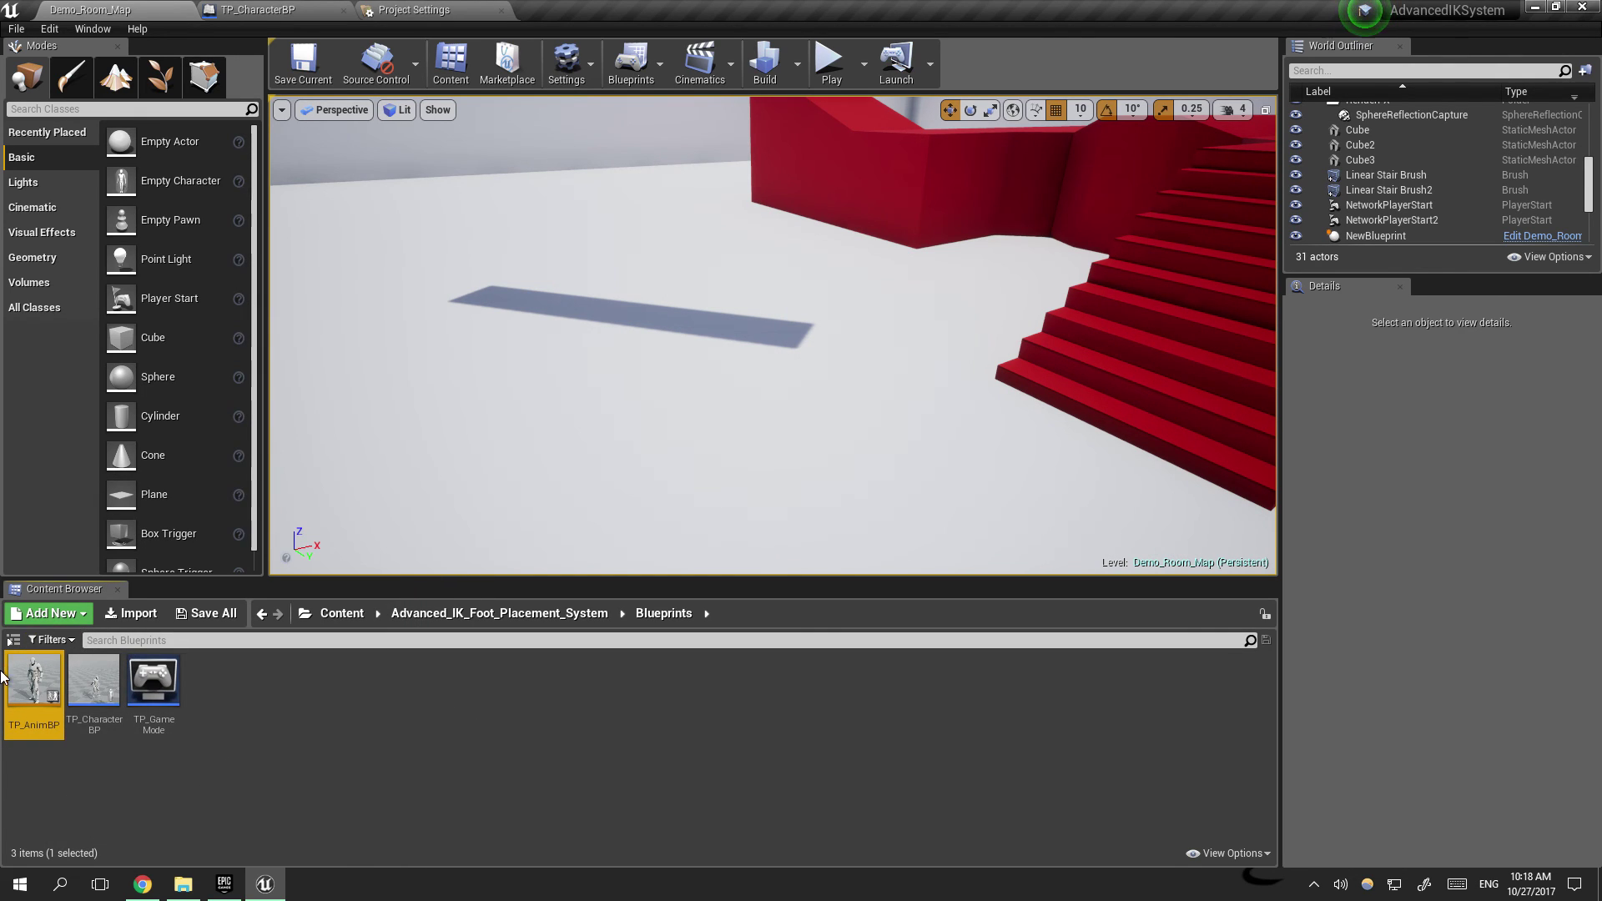
right_click(37, 686)
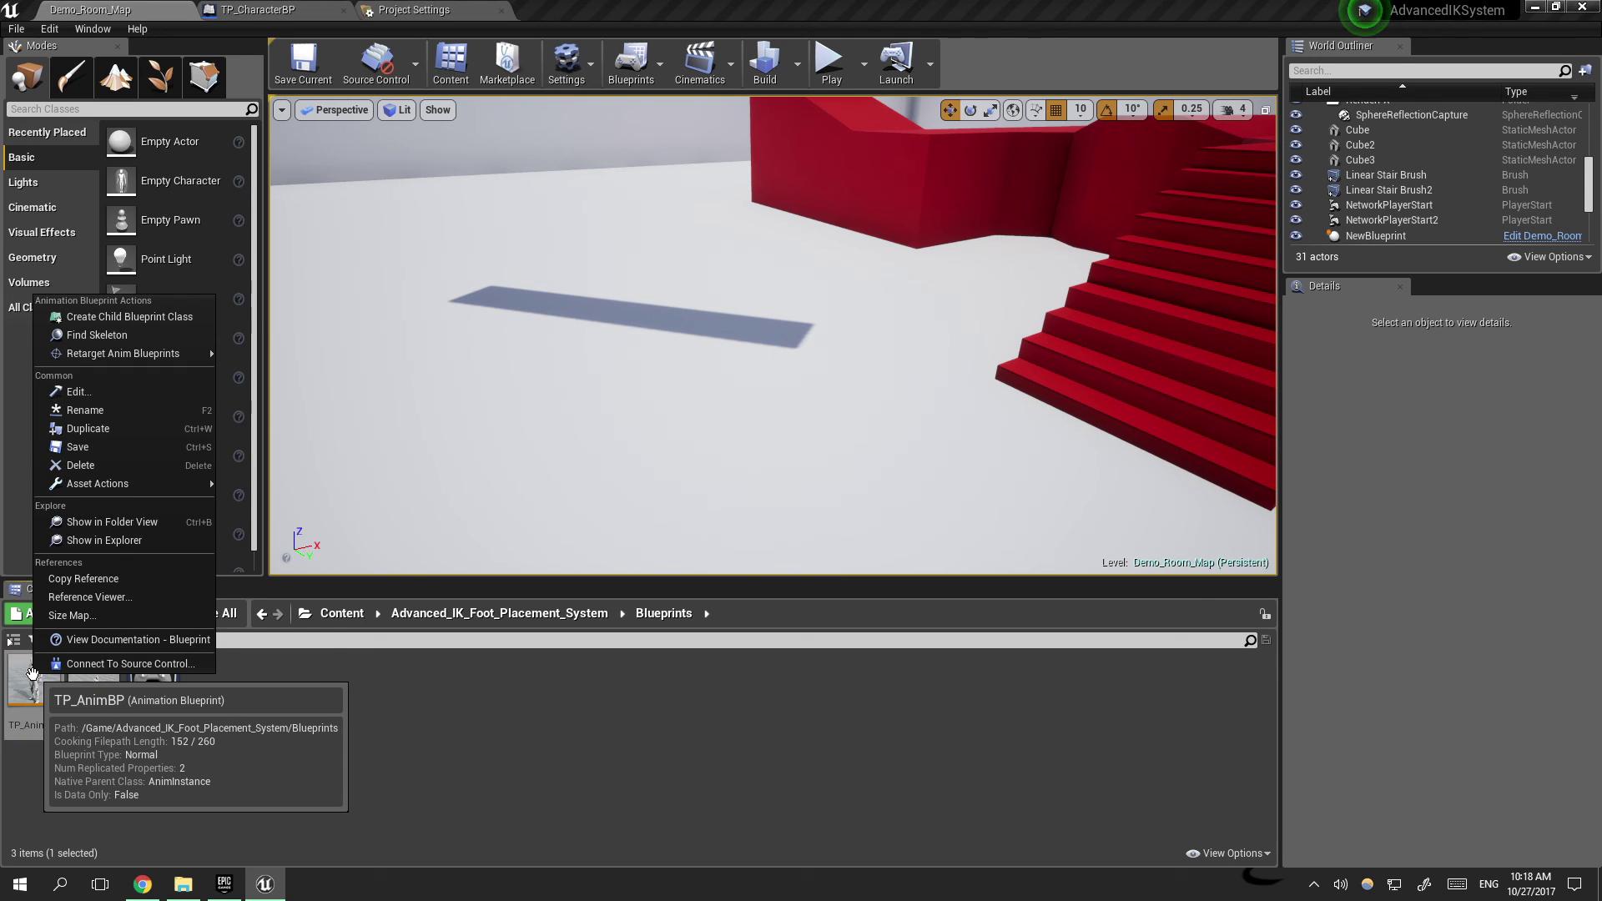
mouse_move(191, 357)
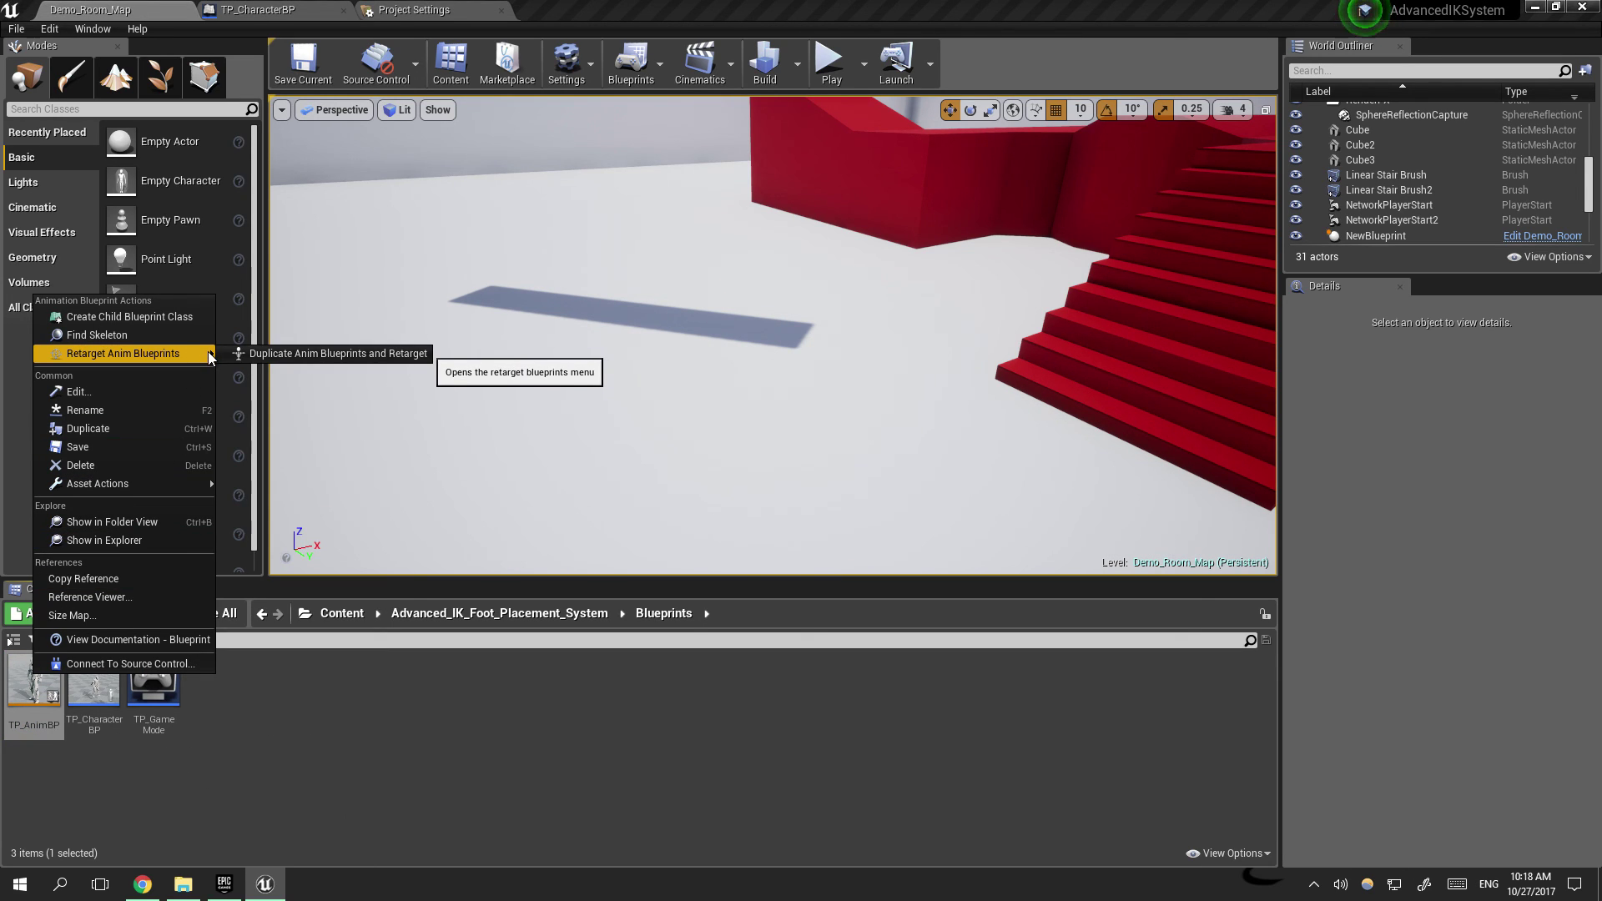